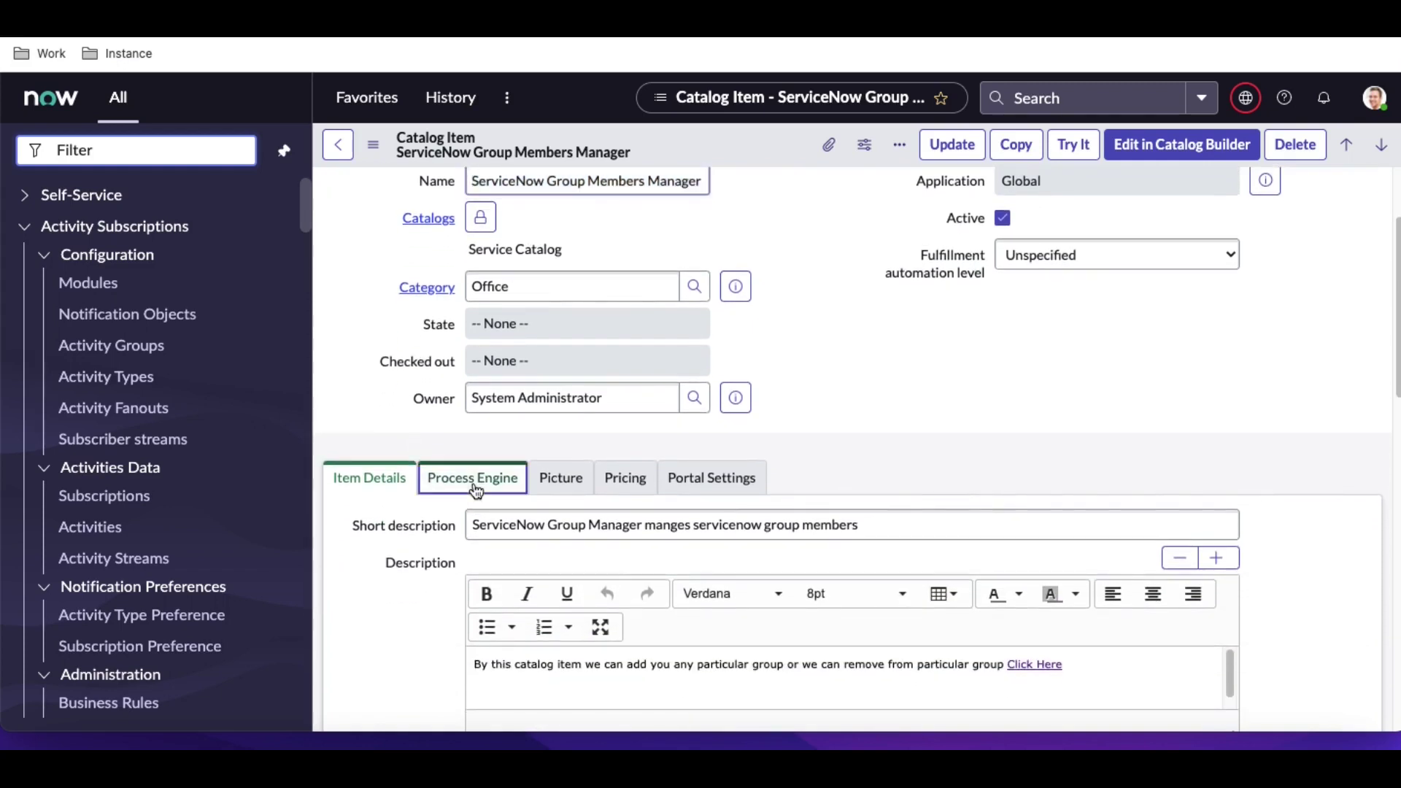
Open the catalog item's Group Members Manager workflow and its checked-out Add User Group and Remove User Group subflows.
left_click(1266, 612)
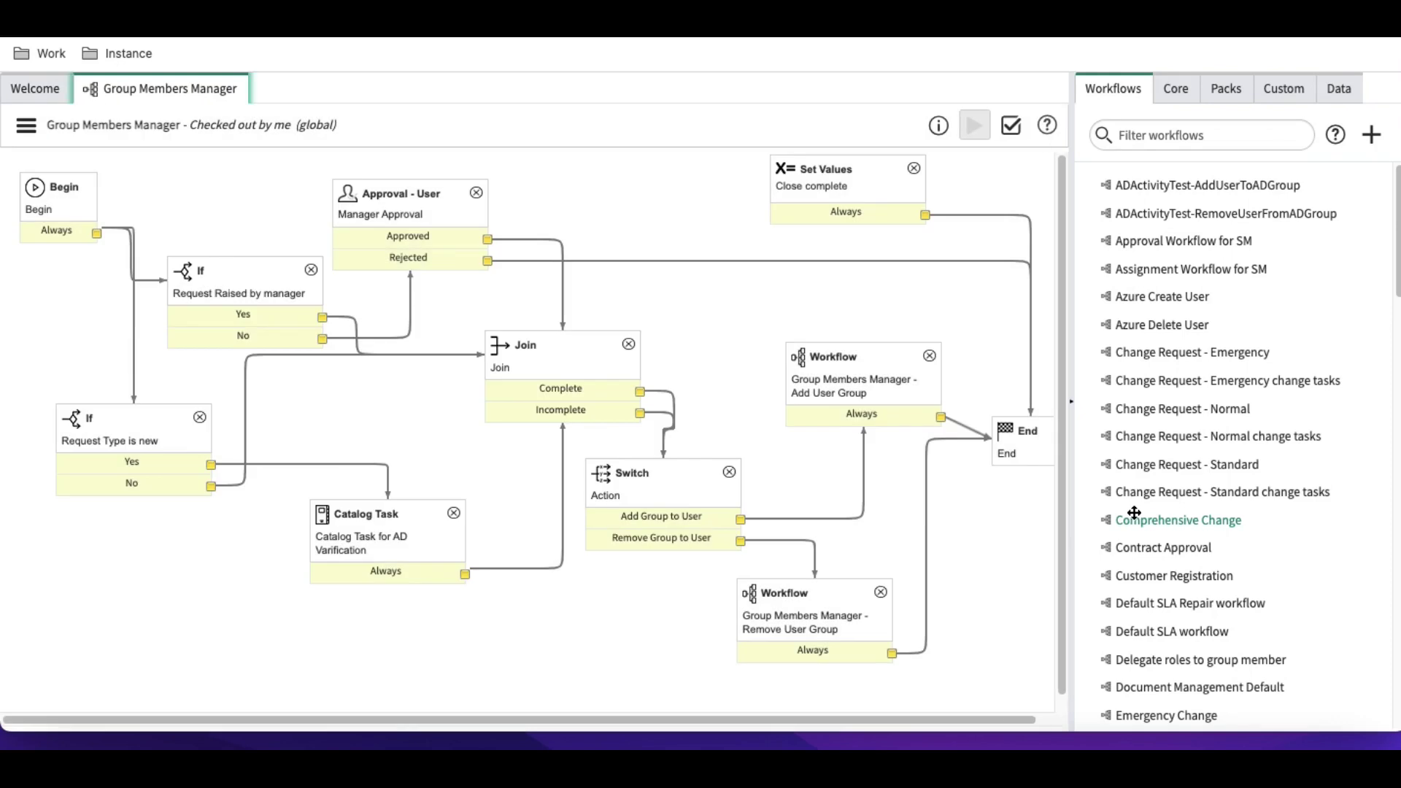
left_click(43, 90)
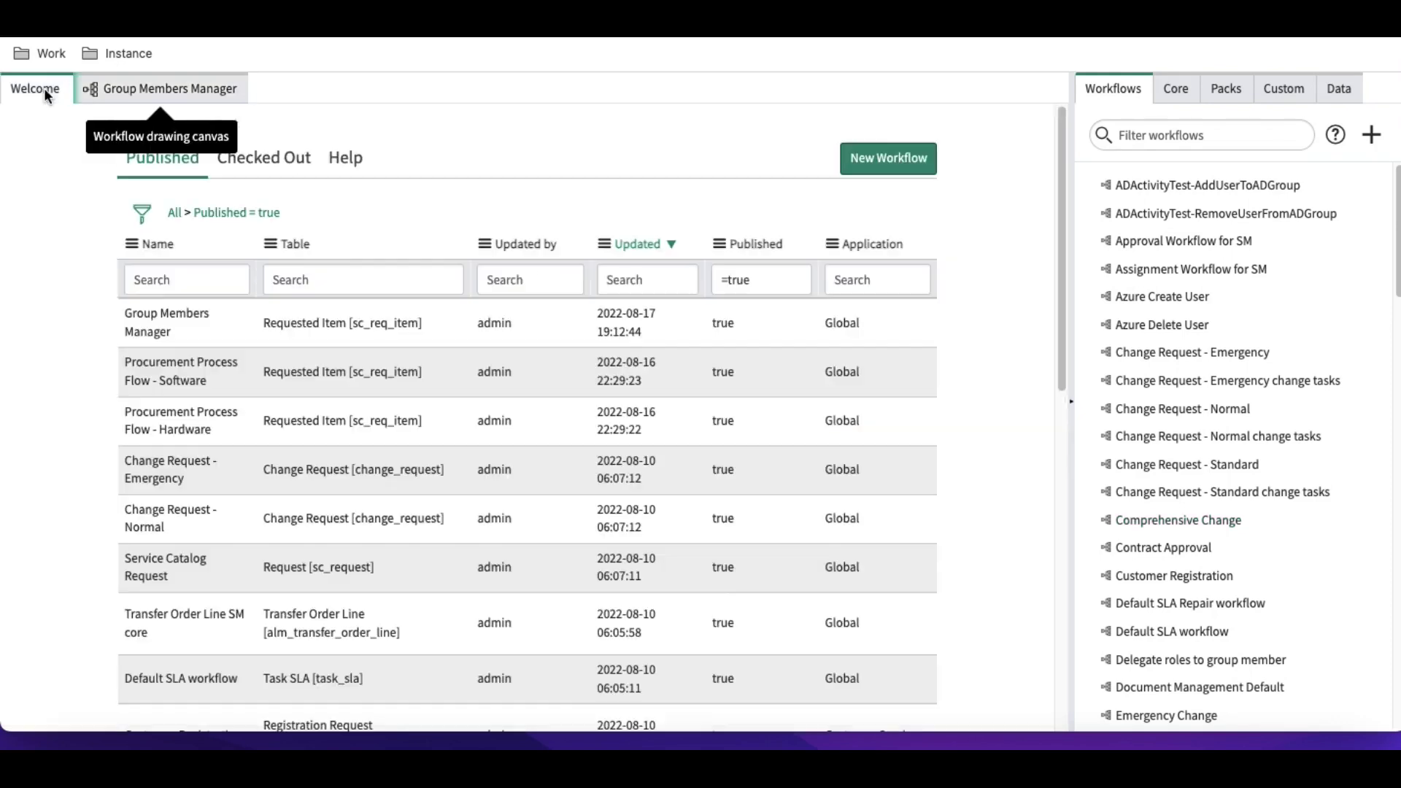
left_click(255, 155)
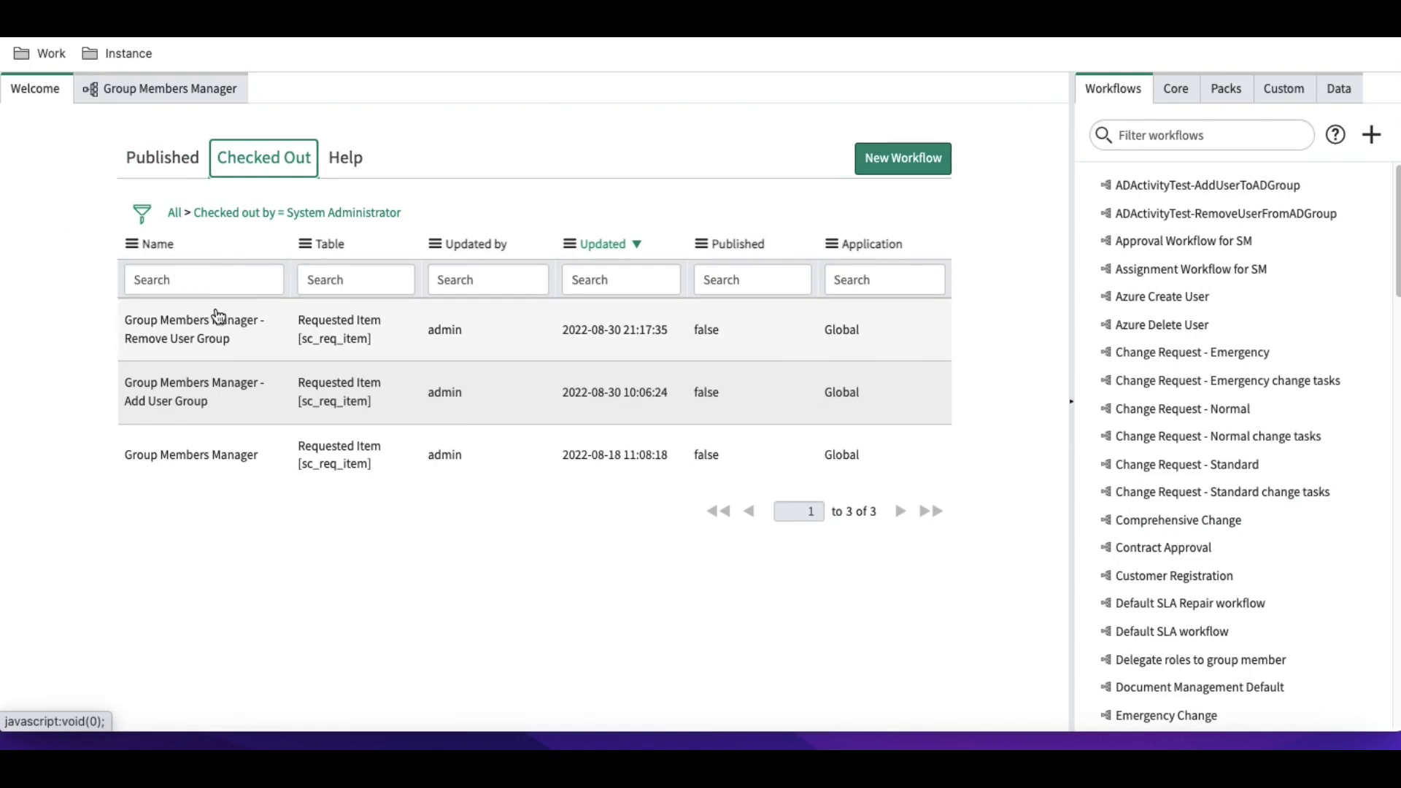
left_click(191, 393)
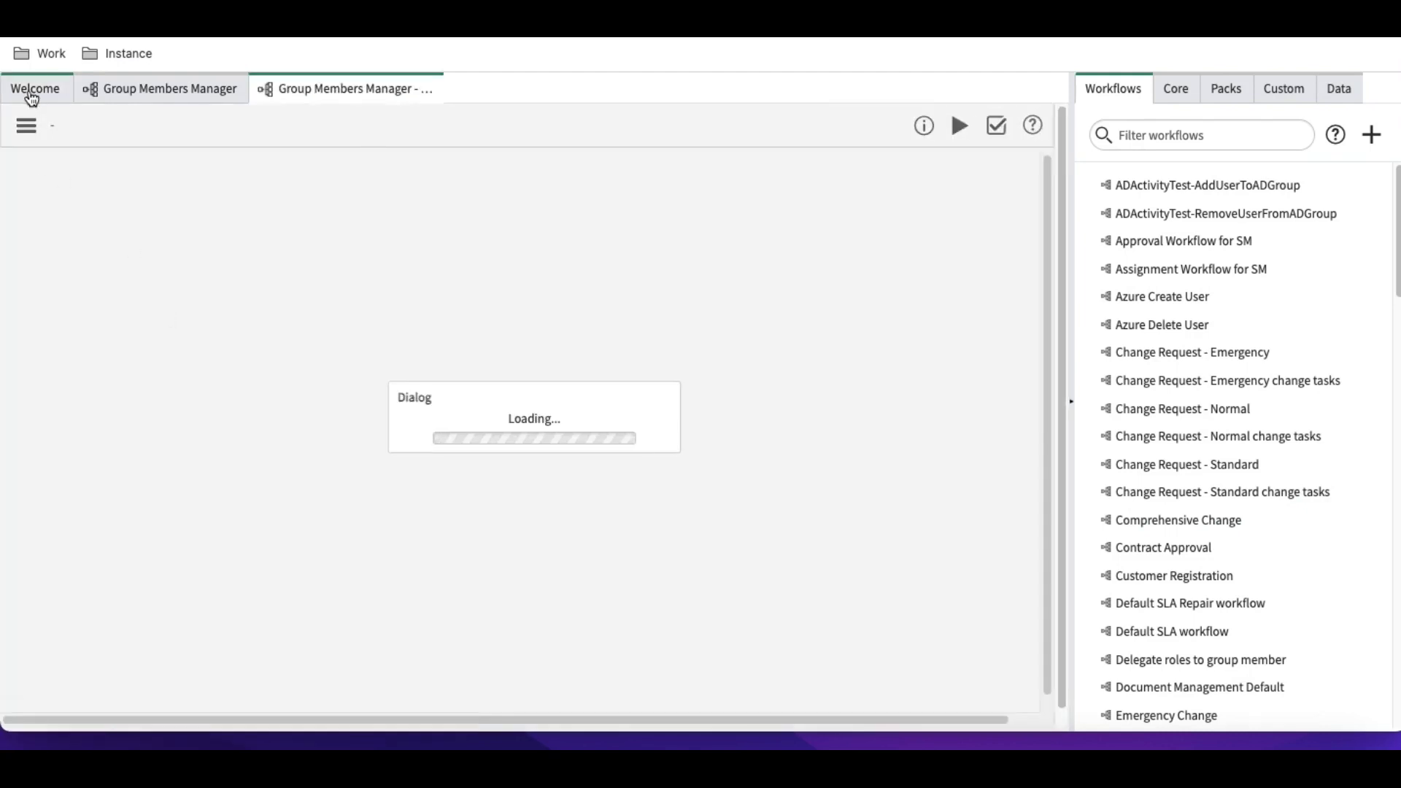
left_click(30, 94)
left_click(200, 352)
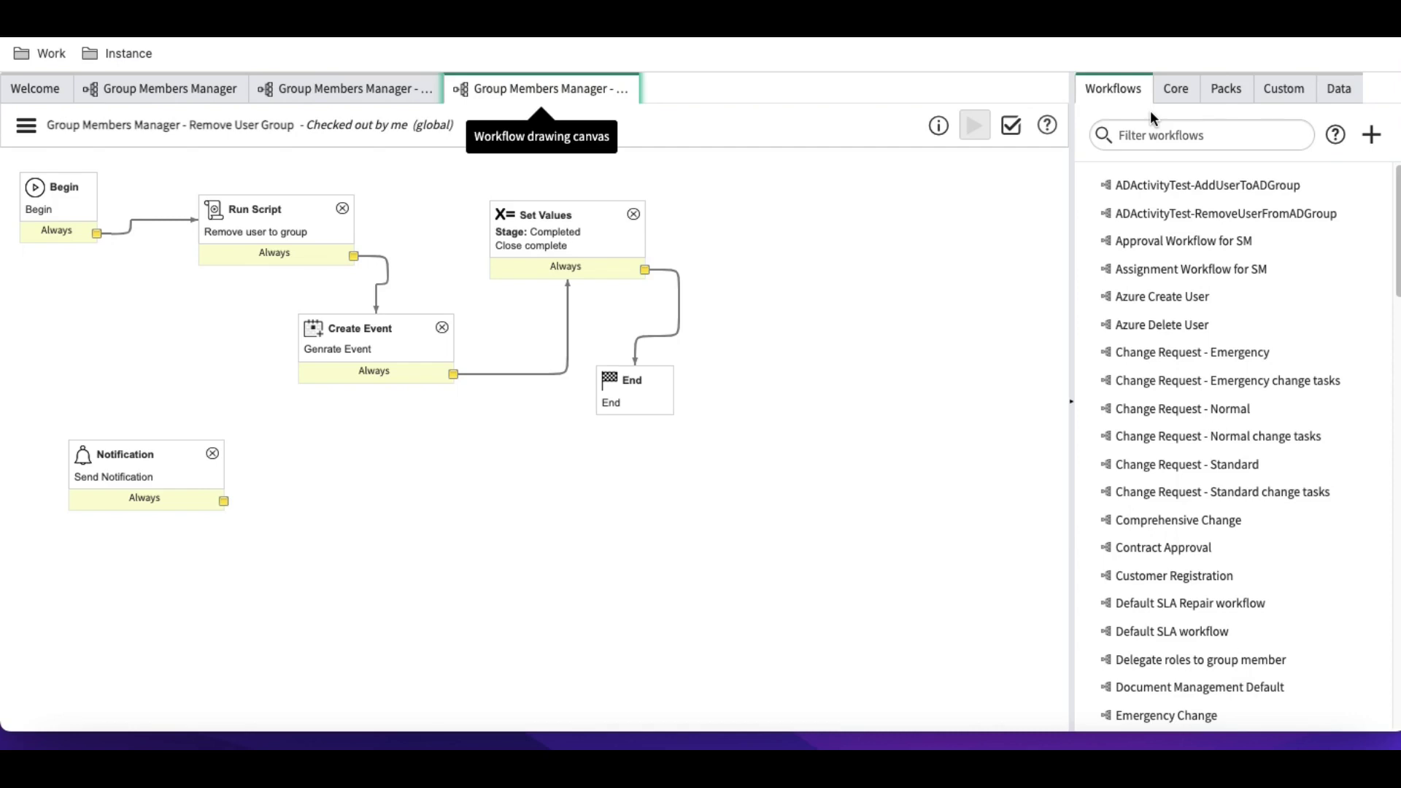
Close the Add User Group workflow canvas and reopen that workflow from the checked-out list.
left_click(324, 88)
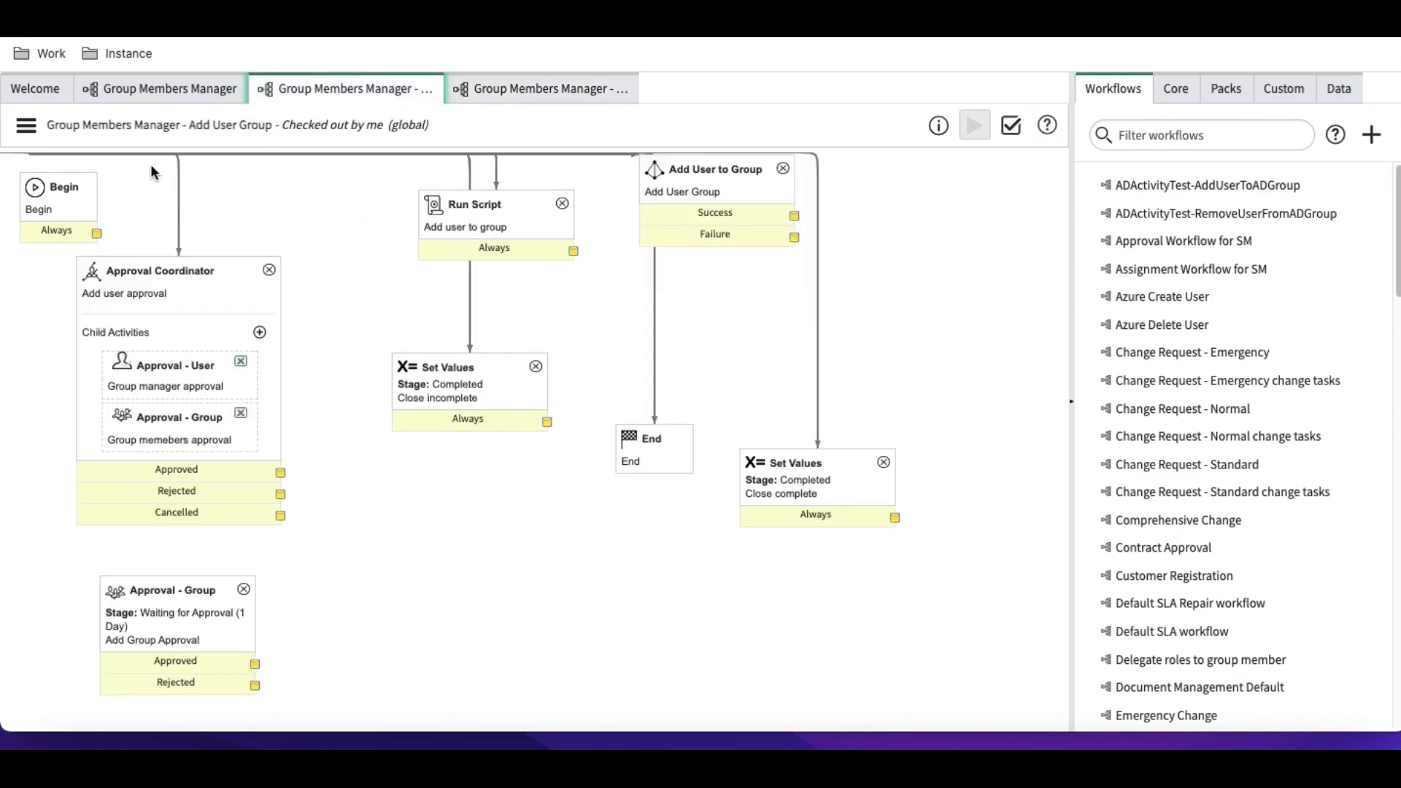
left_click(430, 88)
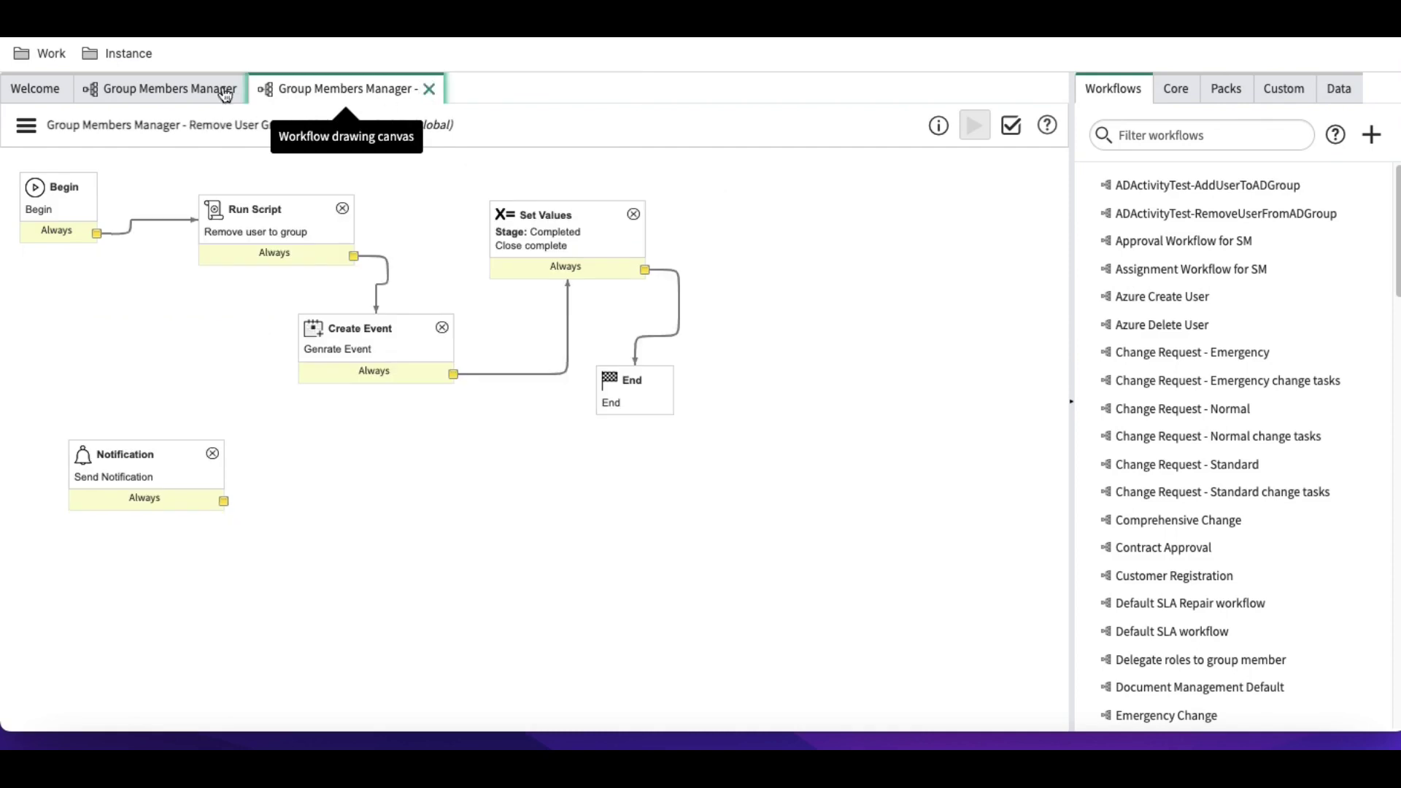
left_click(47, 94)
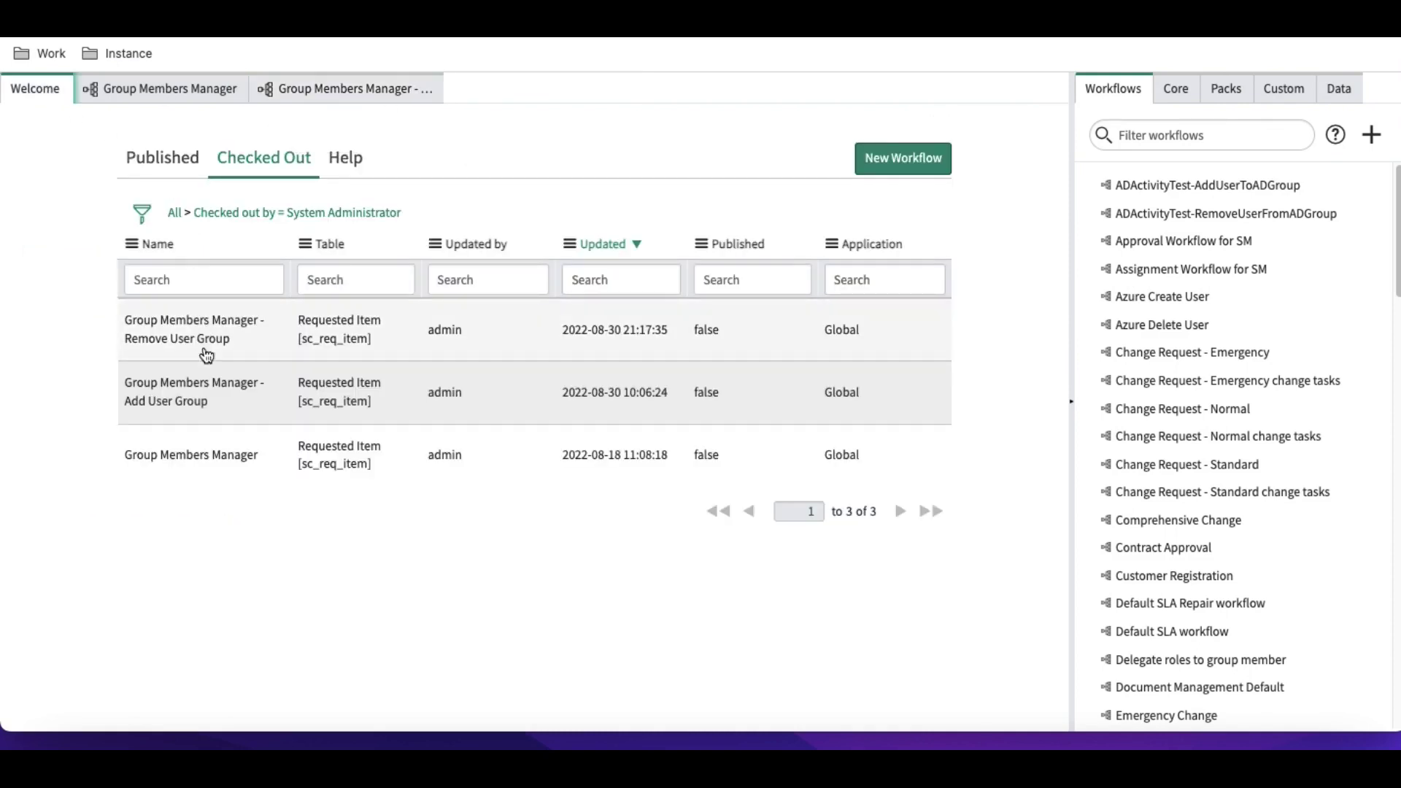
left_click(208, 394)
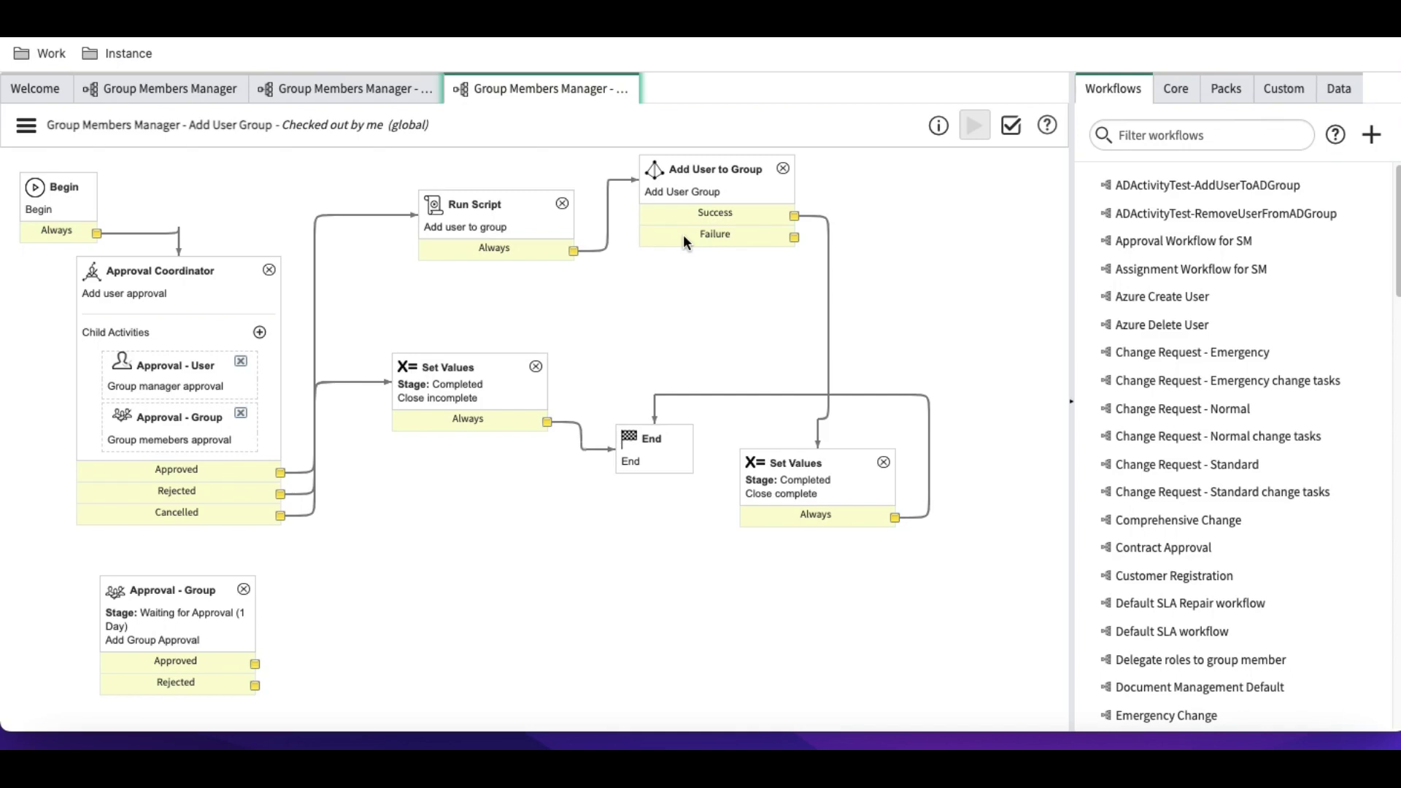
Add a Turnstile activity named "Try 3 times" with 3 allowed iterations to the Add User Group workflow.
left_click(1175, 89)
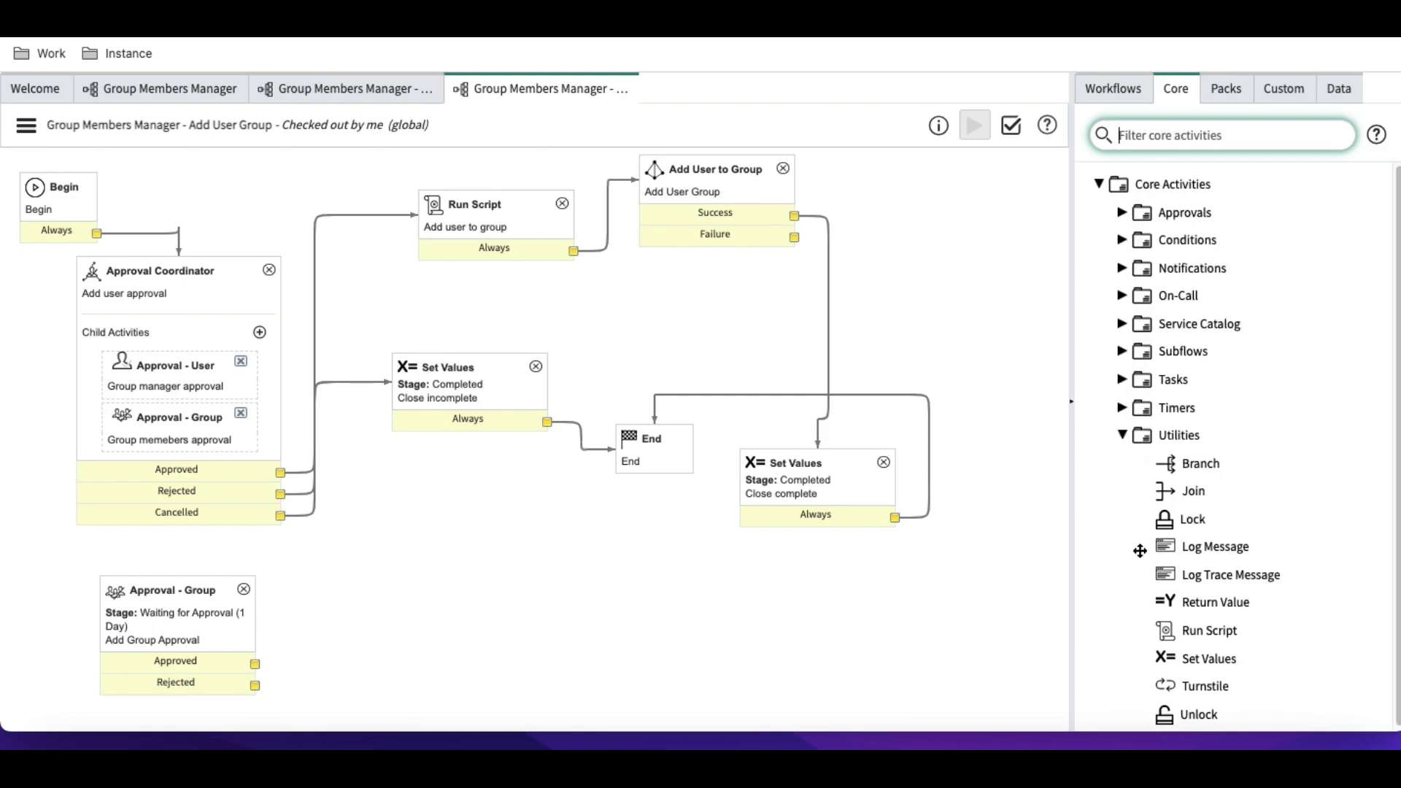
mouse_move(1205, 687)
left_click_drag(1204, 686, 763, 280)
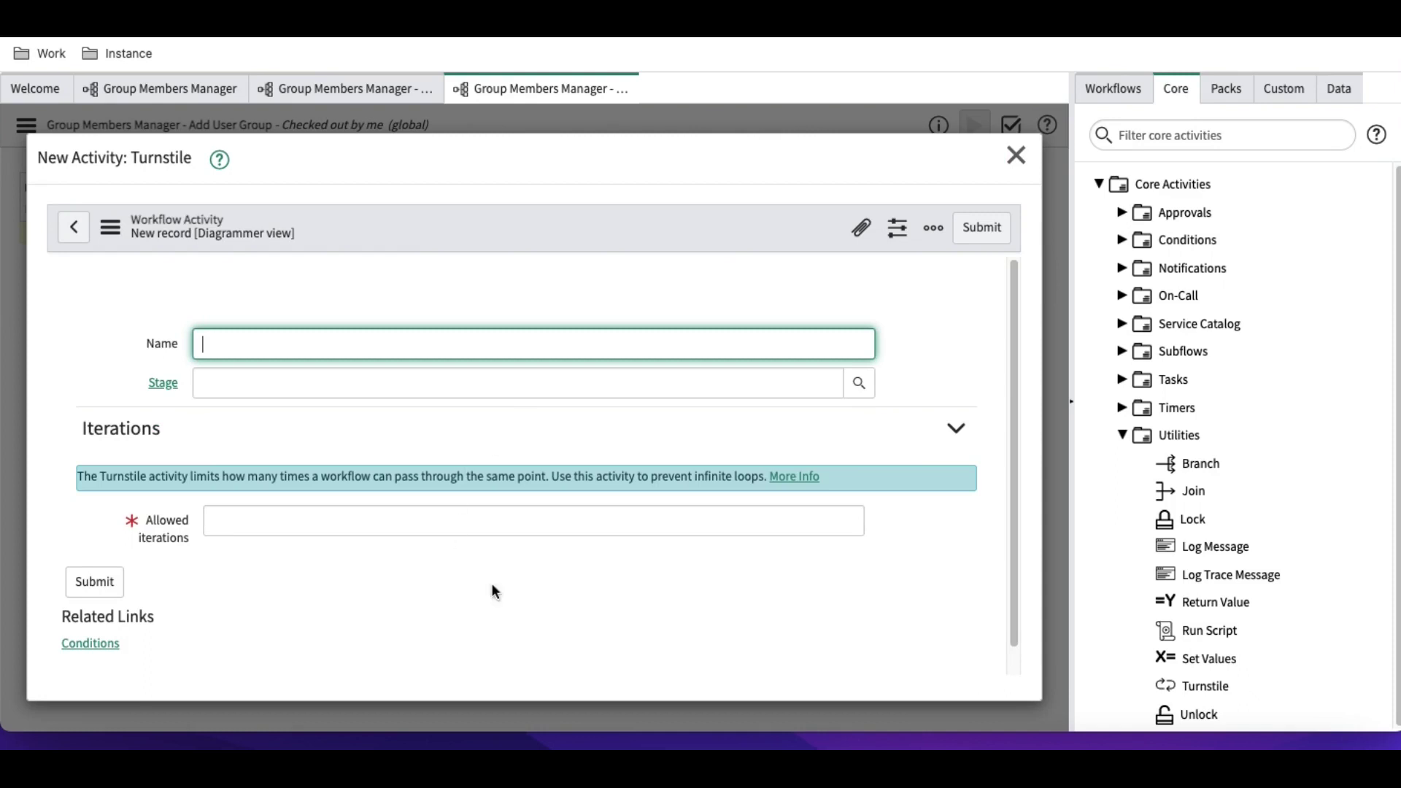
left_click(505, 524)
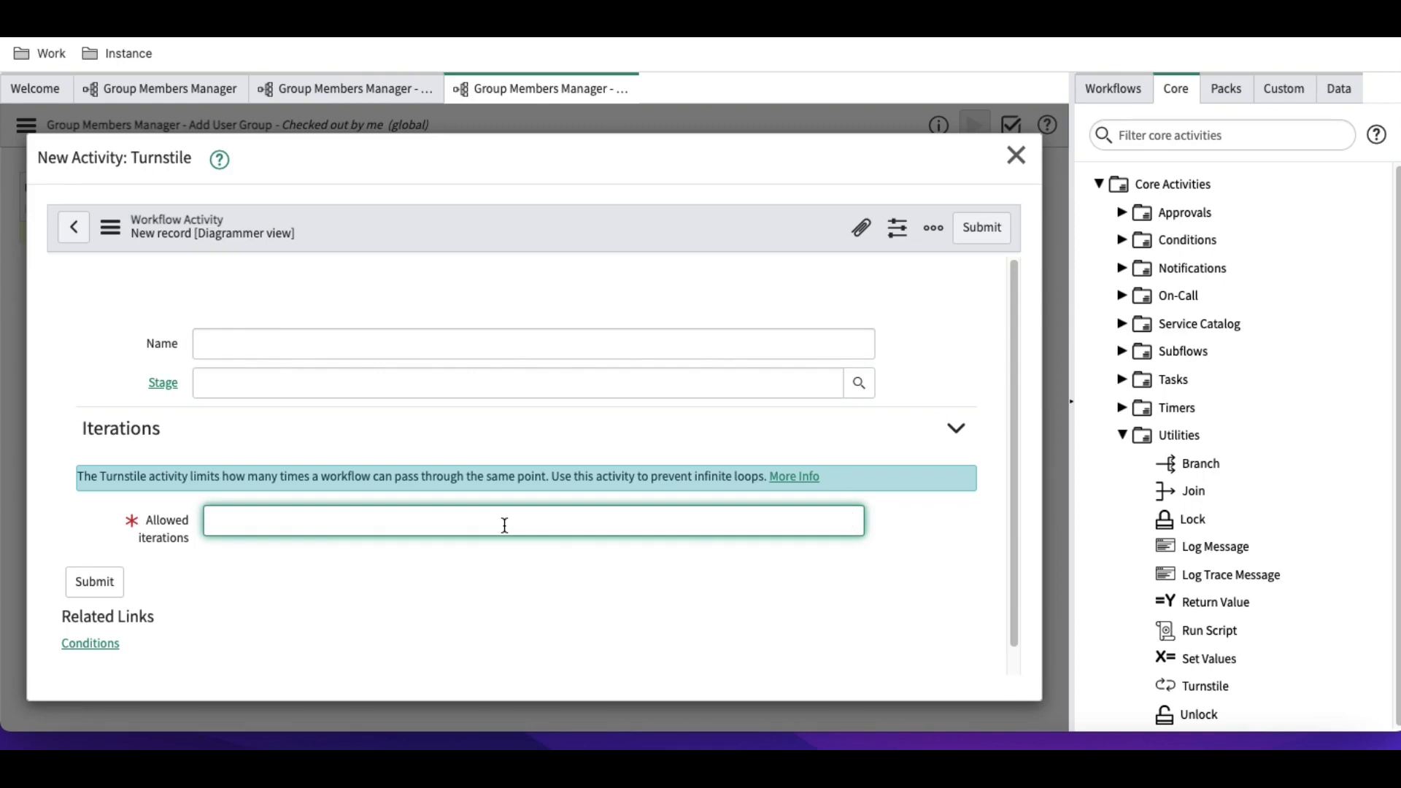
type("3")
left_click(449, 337)
type("Try 3 times")
left_click(969, 231)
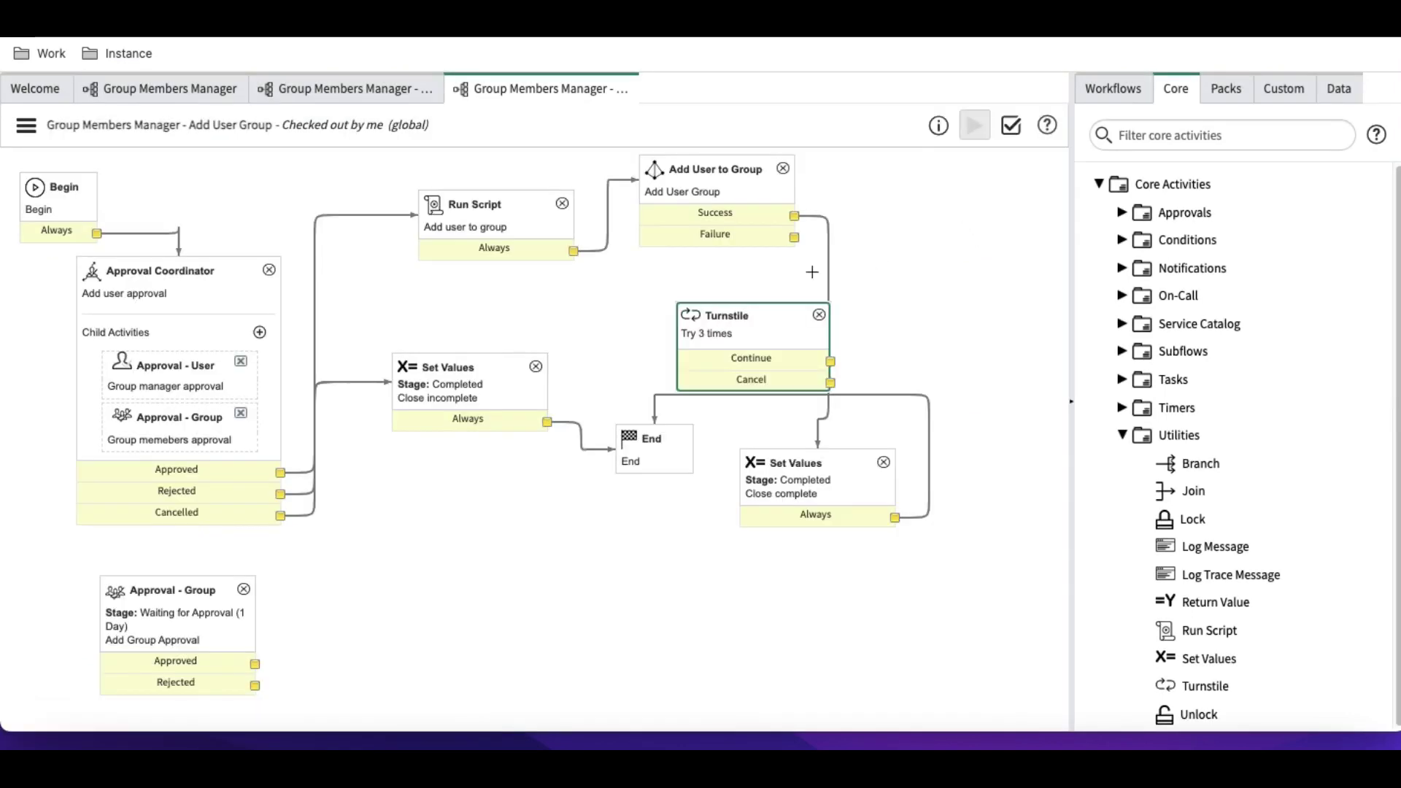
Reposition the Turnstile, End and Close complete Set Values activities and delete the transition from Success to Close complete.
left_click_drag(762, 322, 930, 243)
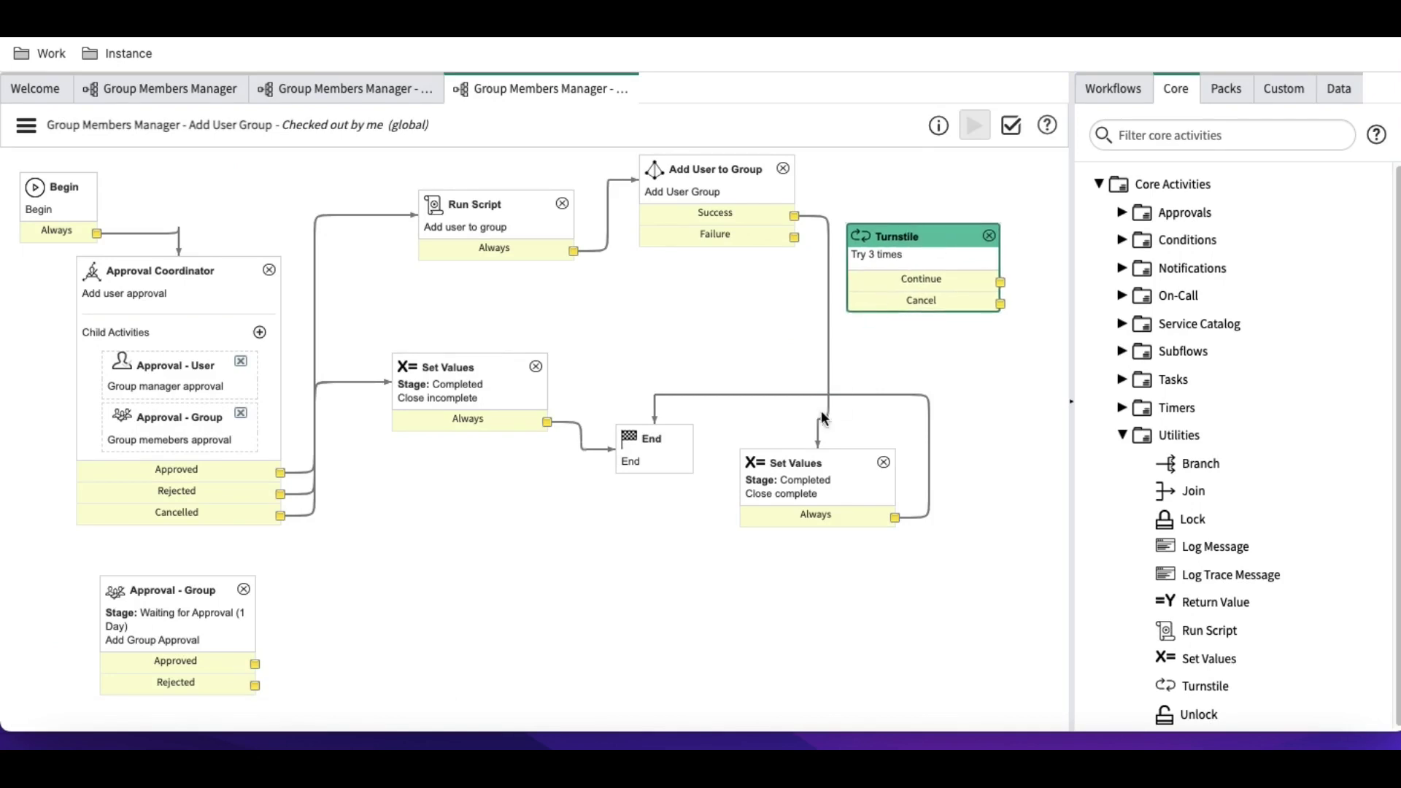
left_click_drag(652, 438, 632, 548)
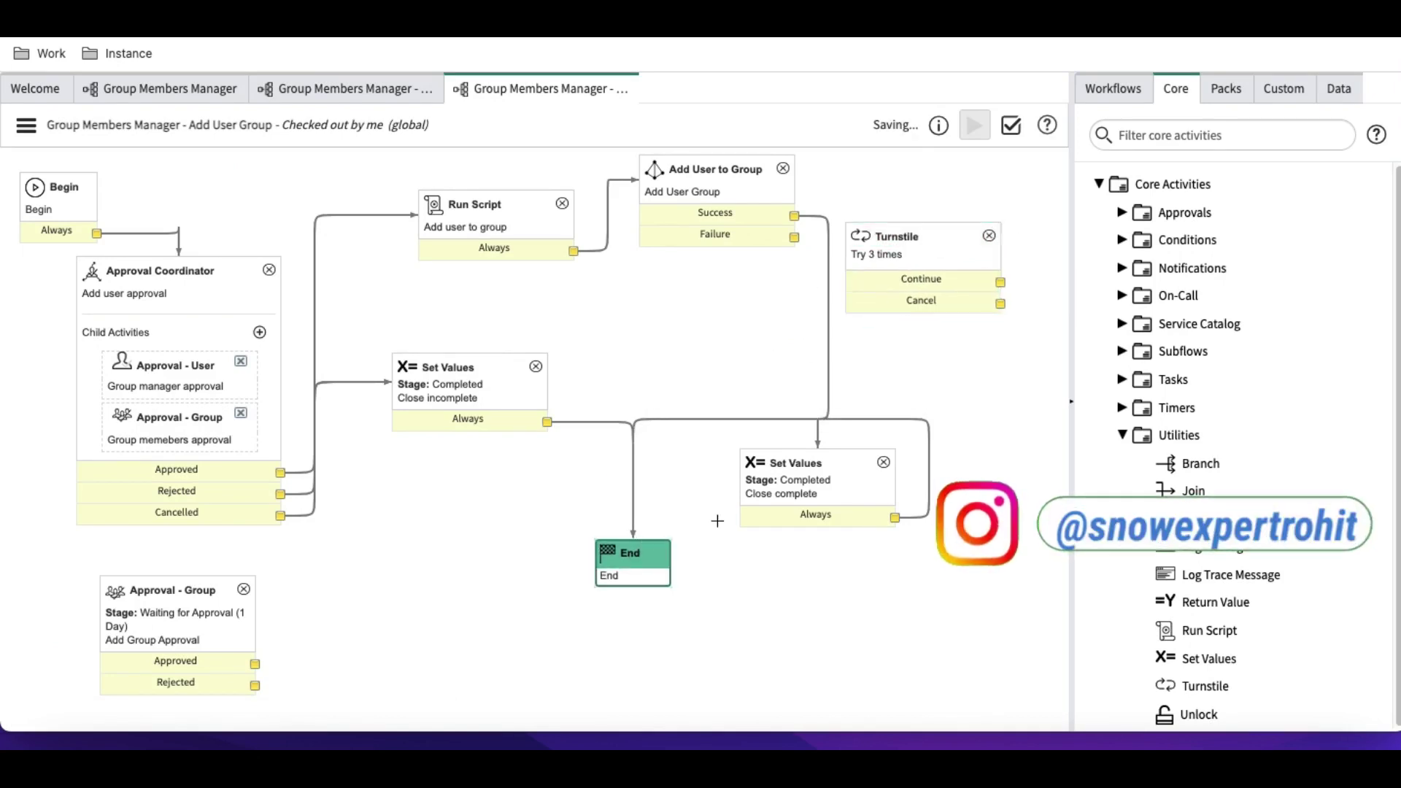
left_click(824, 441)
key("Delete")
left_click_drag(796, 493, 781, 396)
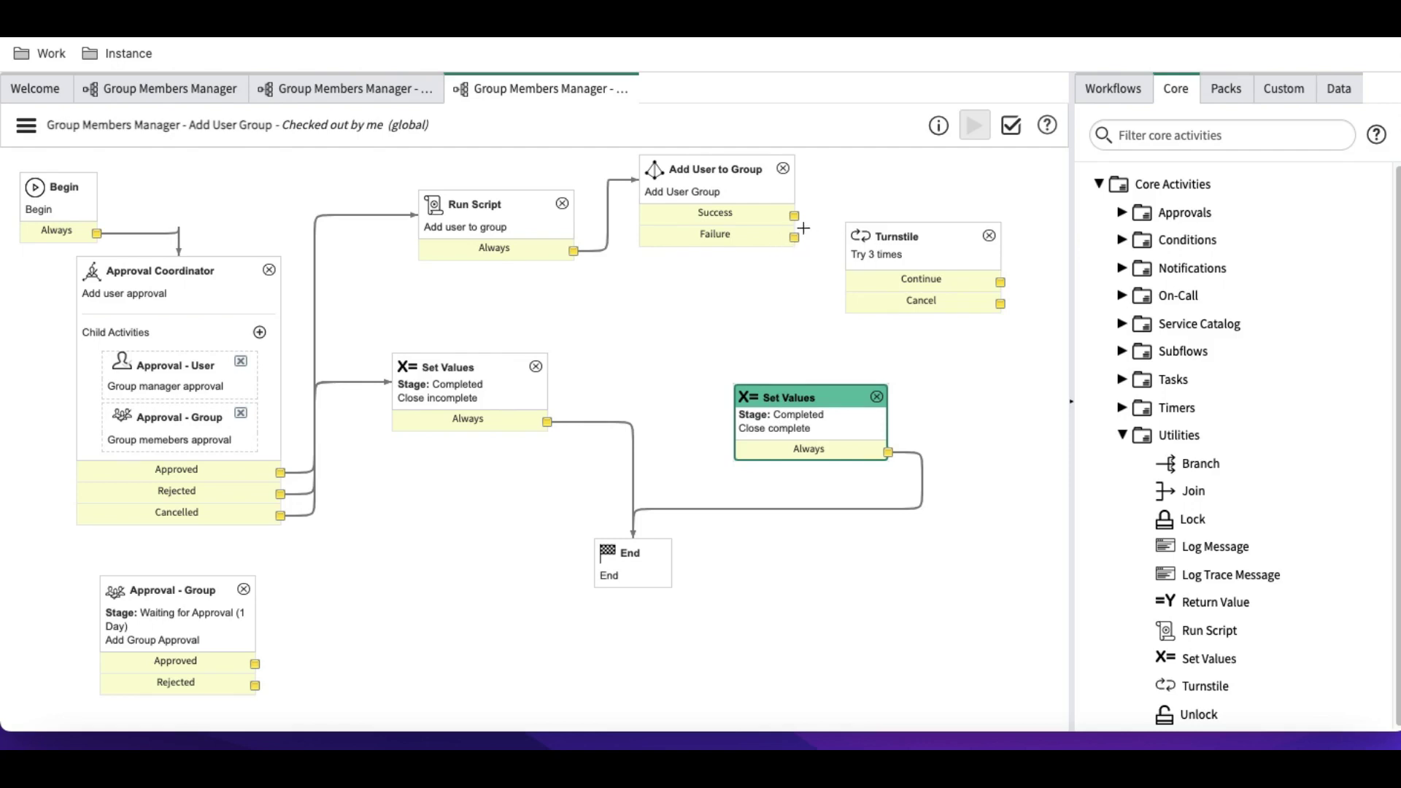
Connect Add User to Group's Success to the Close complete Set Values and its Failure to the Turnstile, spacing those activities apart.
left_click_drag(794, 216, 754, 402)
left_click_drag(877, 237, 651, 274)
left_click_drag(794, 237, 714, 315)
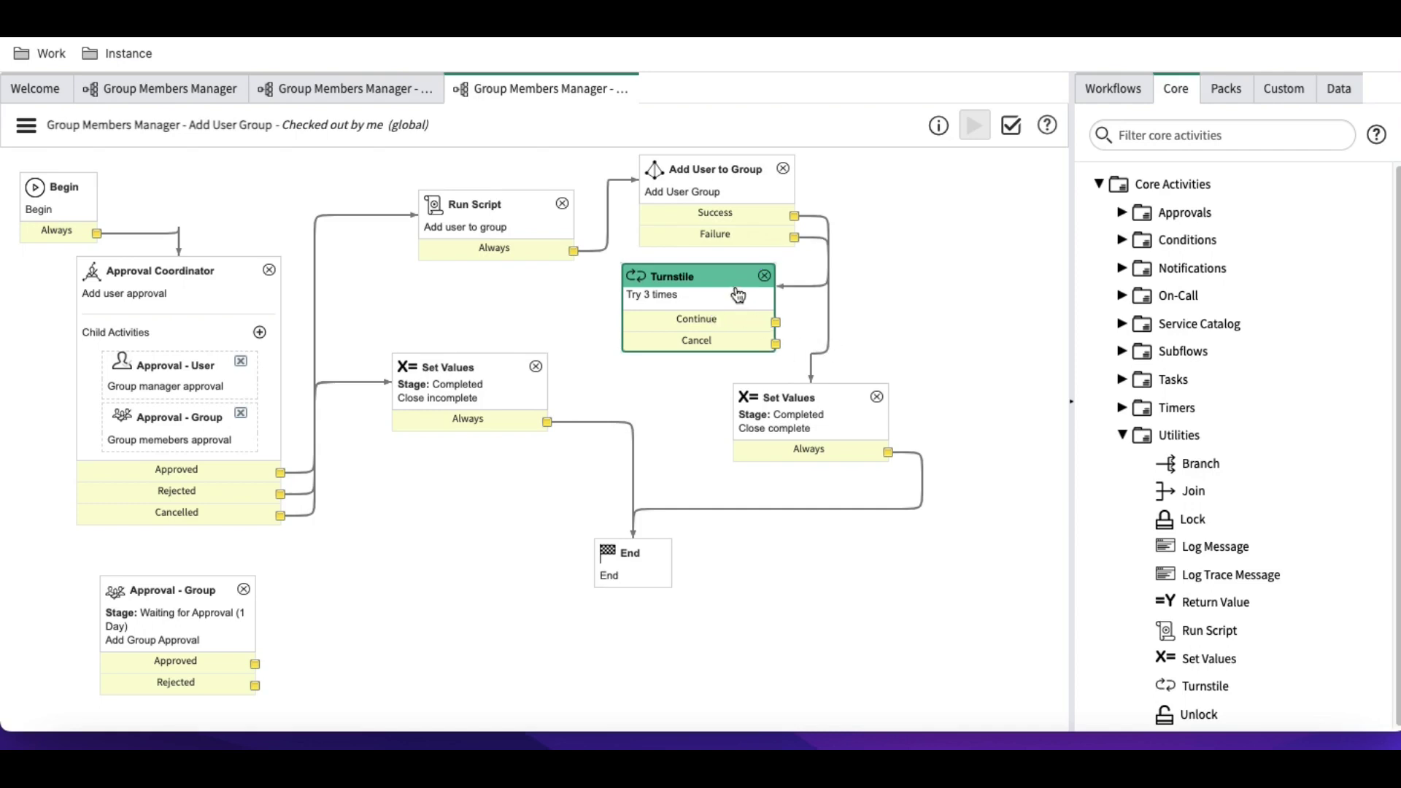
left_click_drag(726, 274, 974, 233)
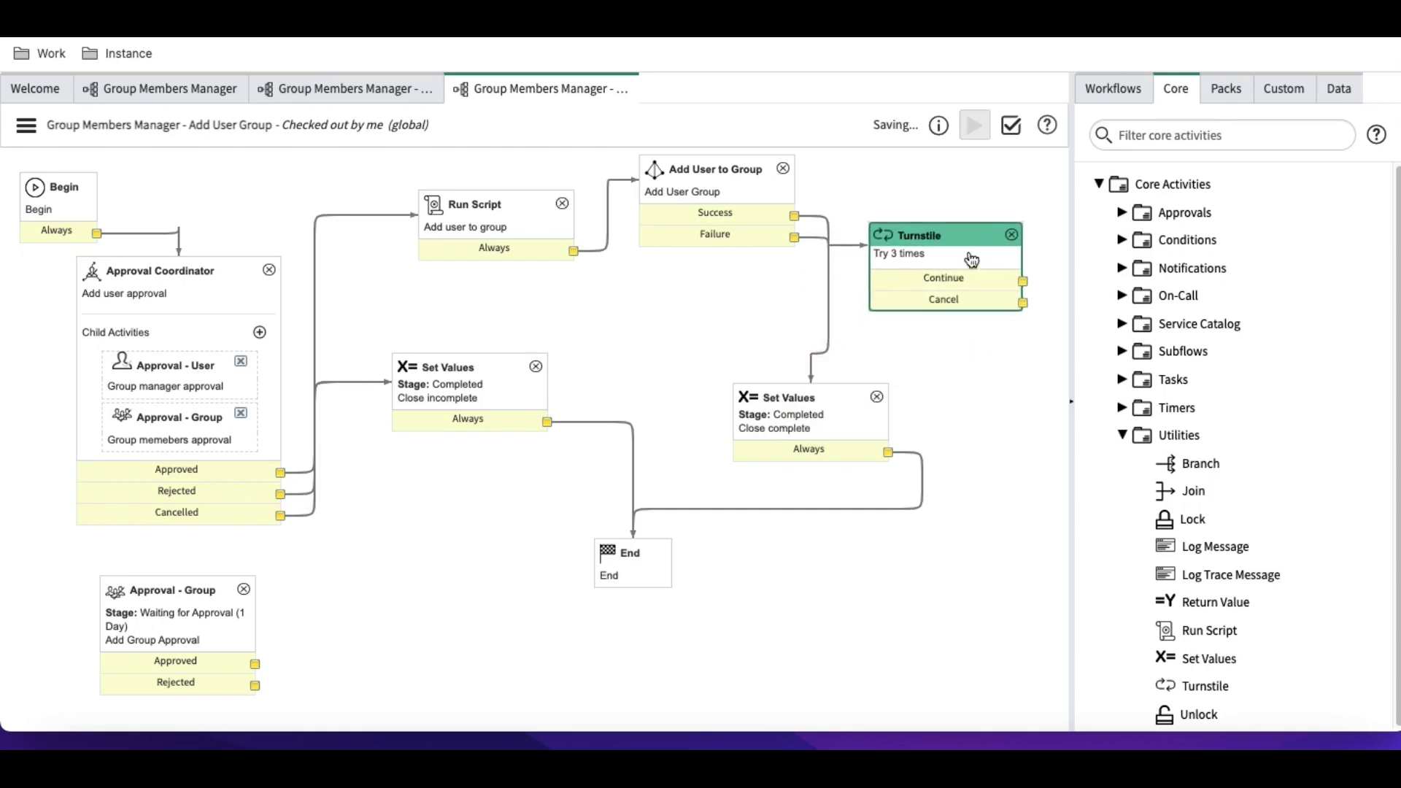
left_click_drag(782, 397, 726, 375)
Add a Timer activity named "10 Sec Timer" with a user specified duration of 10 seconds.
left_click(1181, 136)
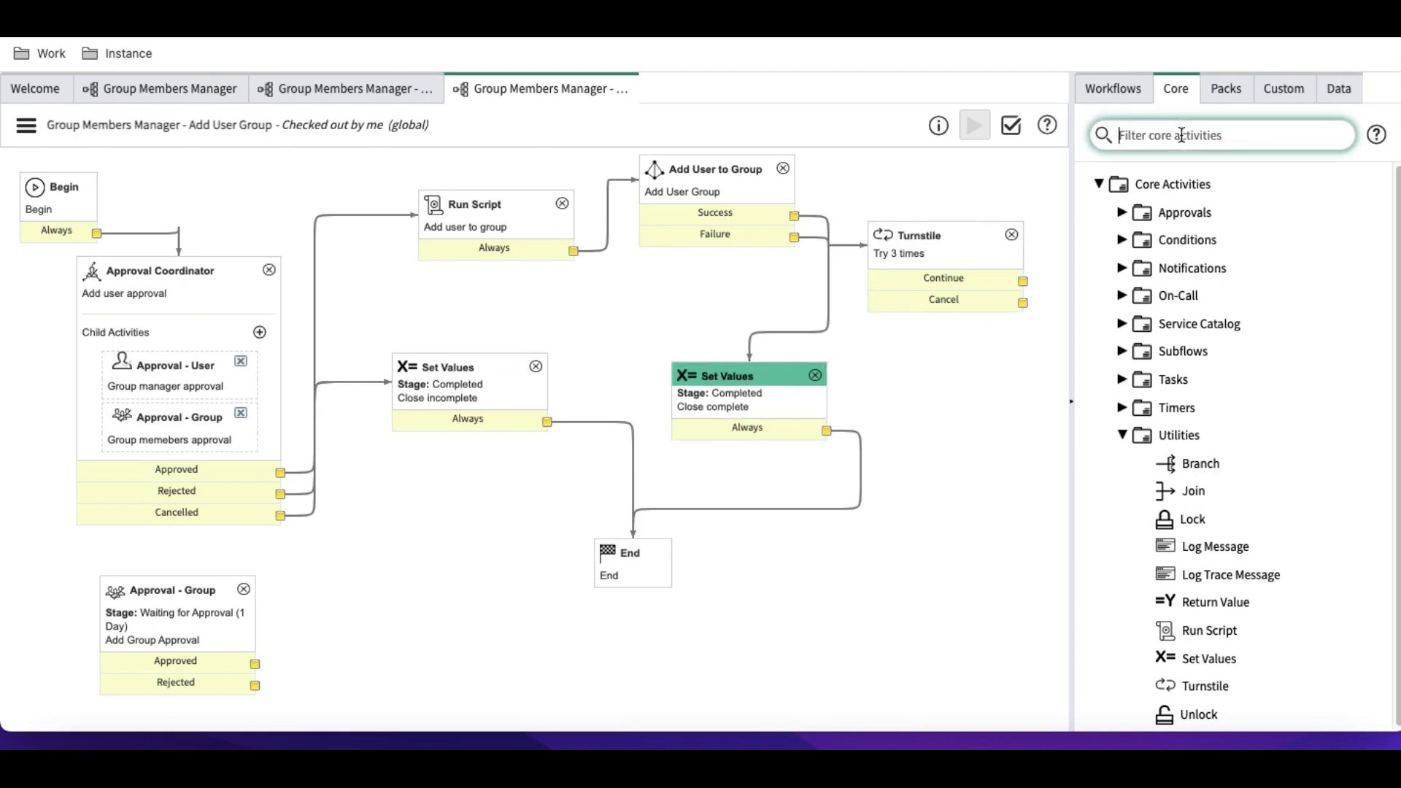
type("time")
left_click_drag(1197, 241, 983, 346)
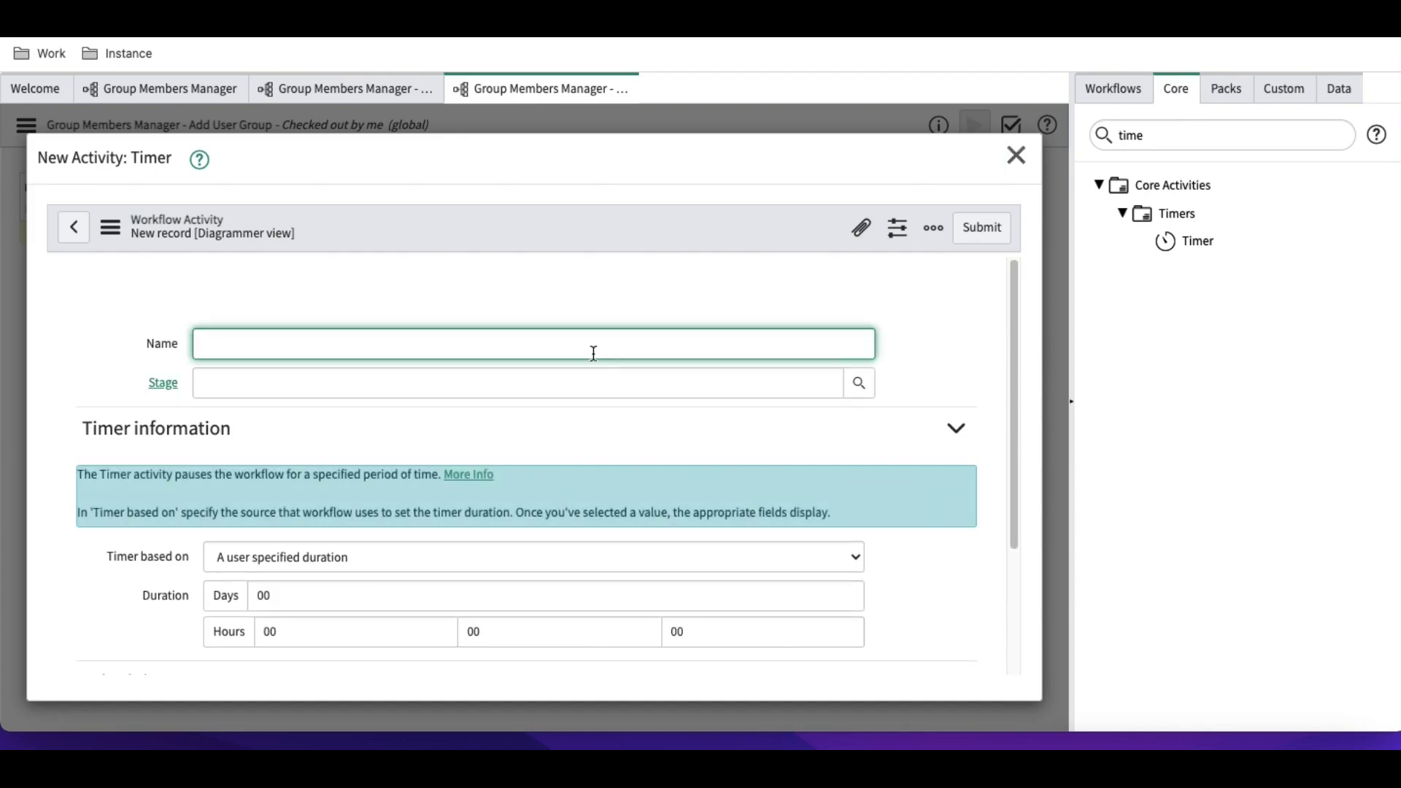
type("10 Sec Timer")
left_click(675, 633)
key("BackSpace")
type("1")
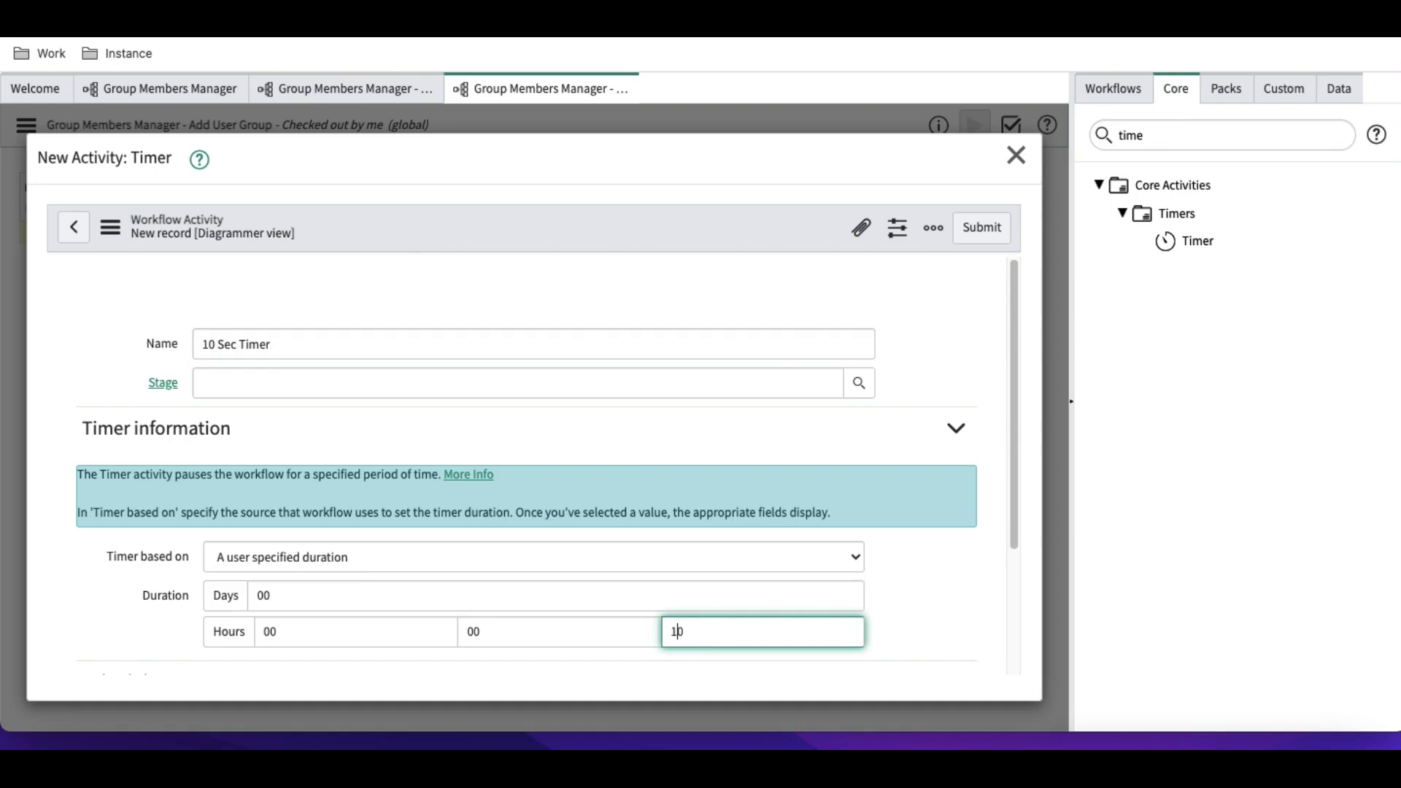
left_click(978, 242)
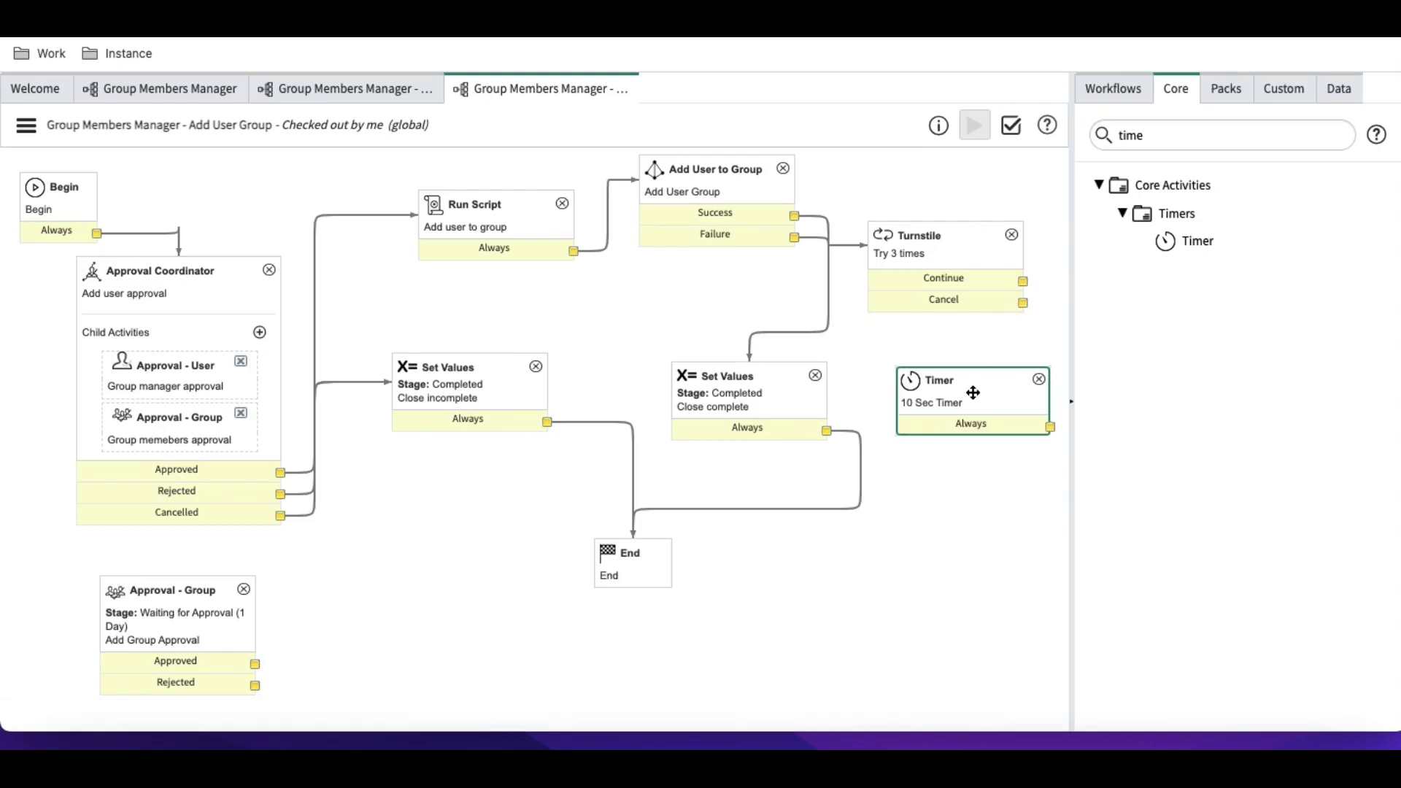
Place the Timer under the Turnstile, connect Continue to it, and connect the Timer's Always back to Add User to Group.
left_click_drag(967, 385, 947, 362)
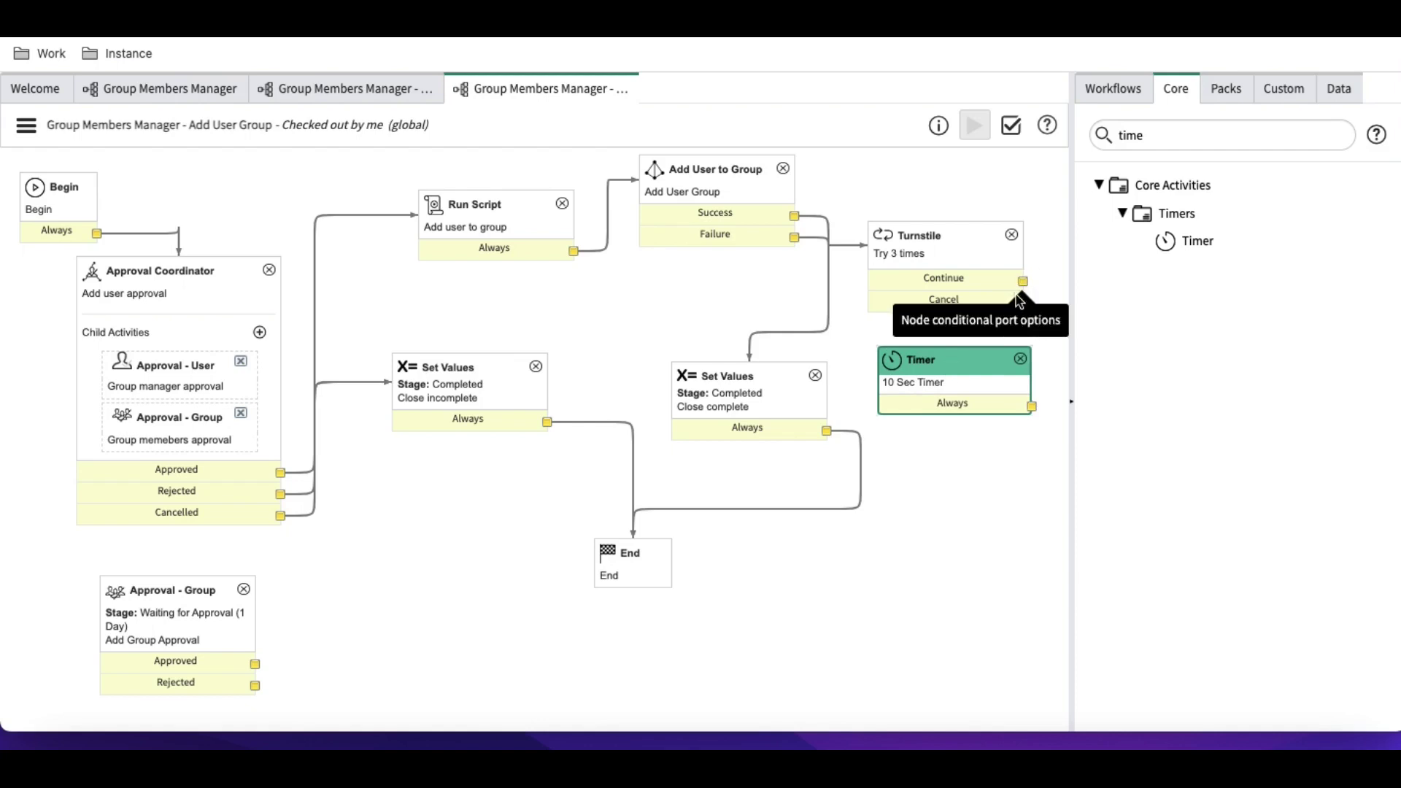
left_click(1076, 407)
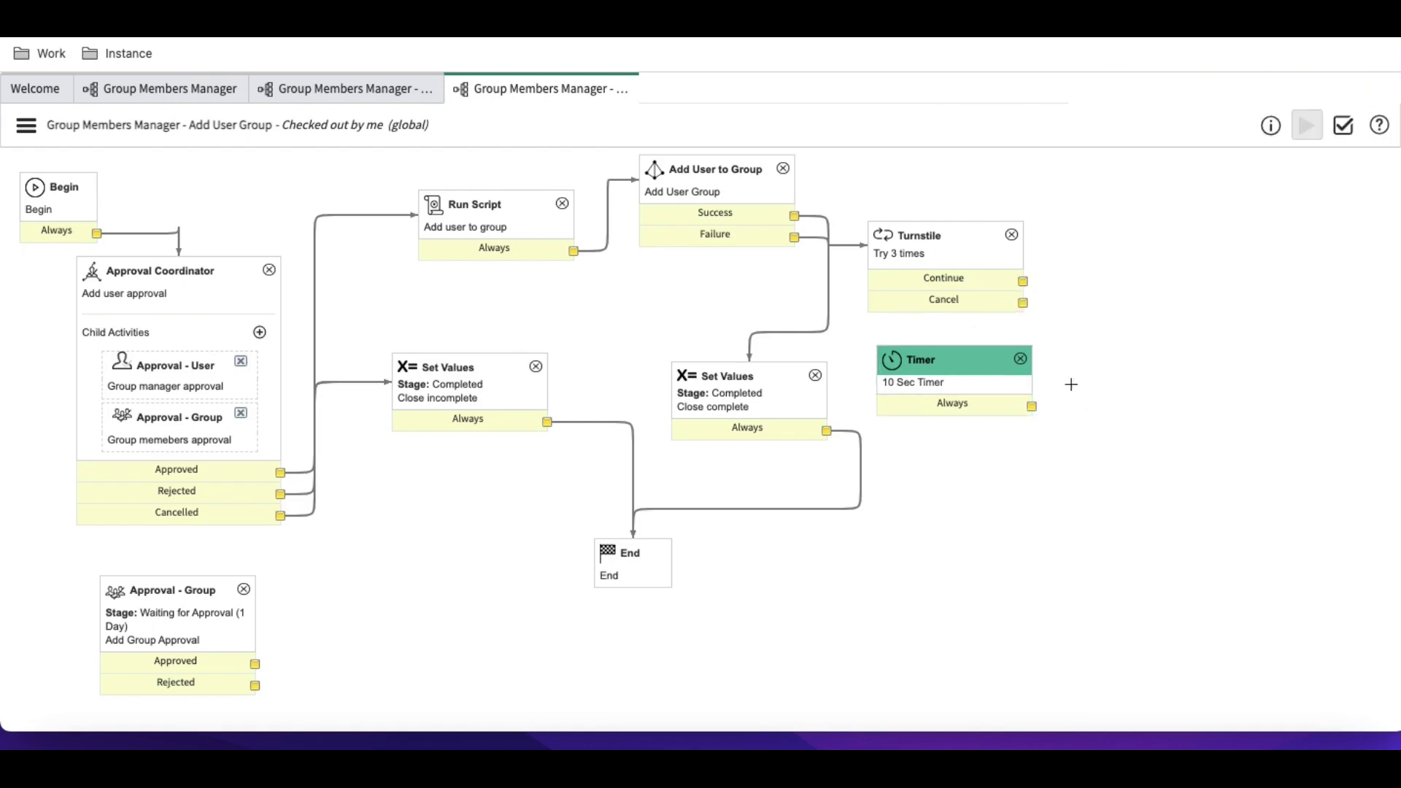
left_click_drag(1022, 281, 979, 363)
left_click_drag(1032, 405, 767, 216)
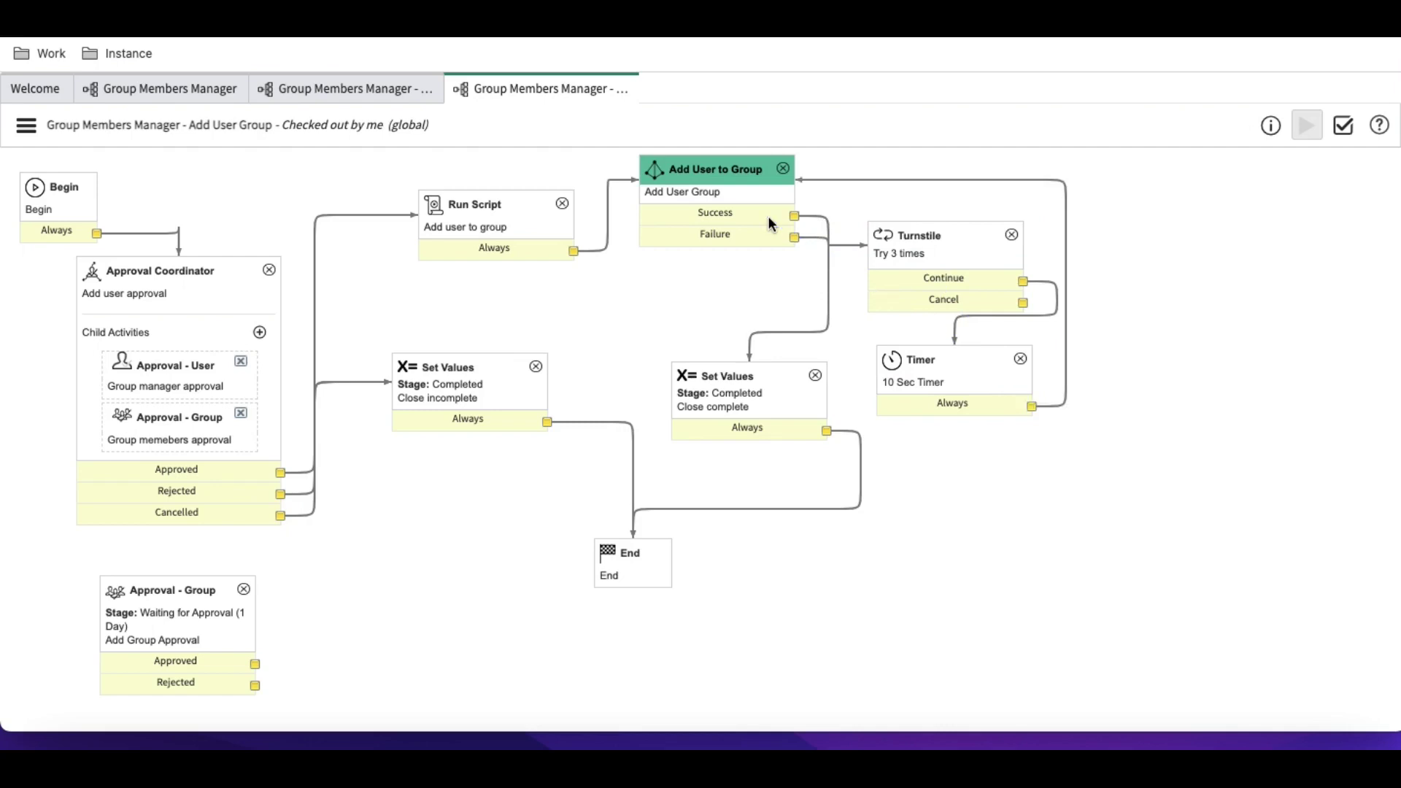
Spread out the Close complete Set Values, Turnstile and Timer, and connect the Turnstile's Cancel to the Close complete Set Values.
left_click_drag(703, 372, 598, 326)
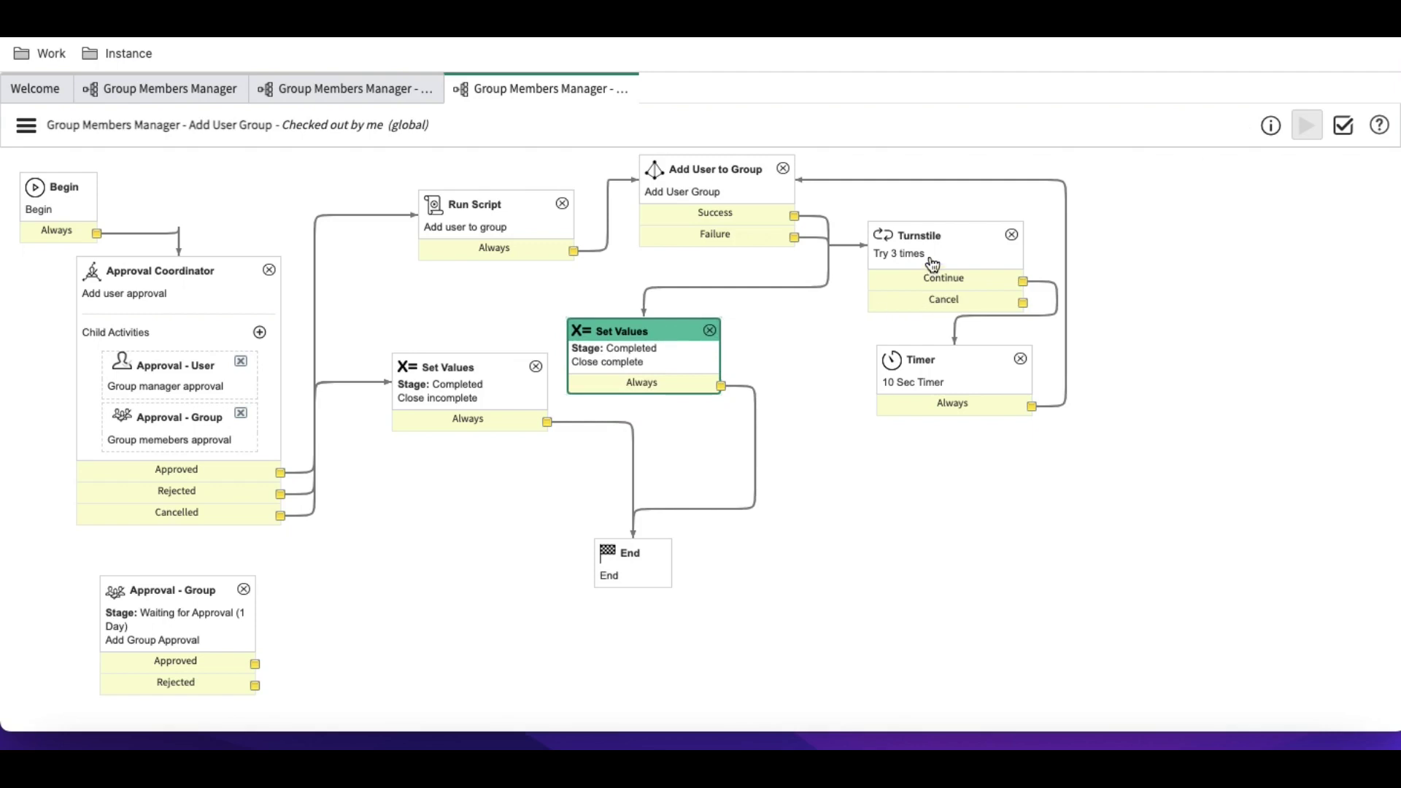
left_click_drag(929, 235, 880, 275)
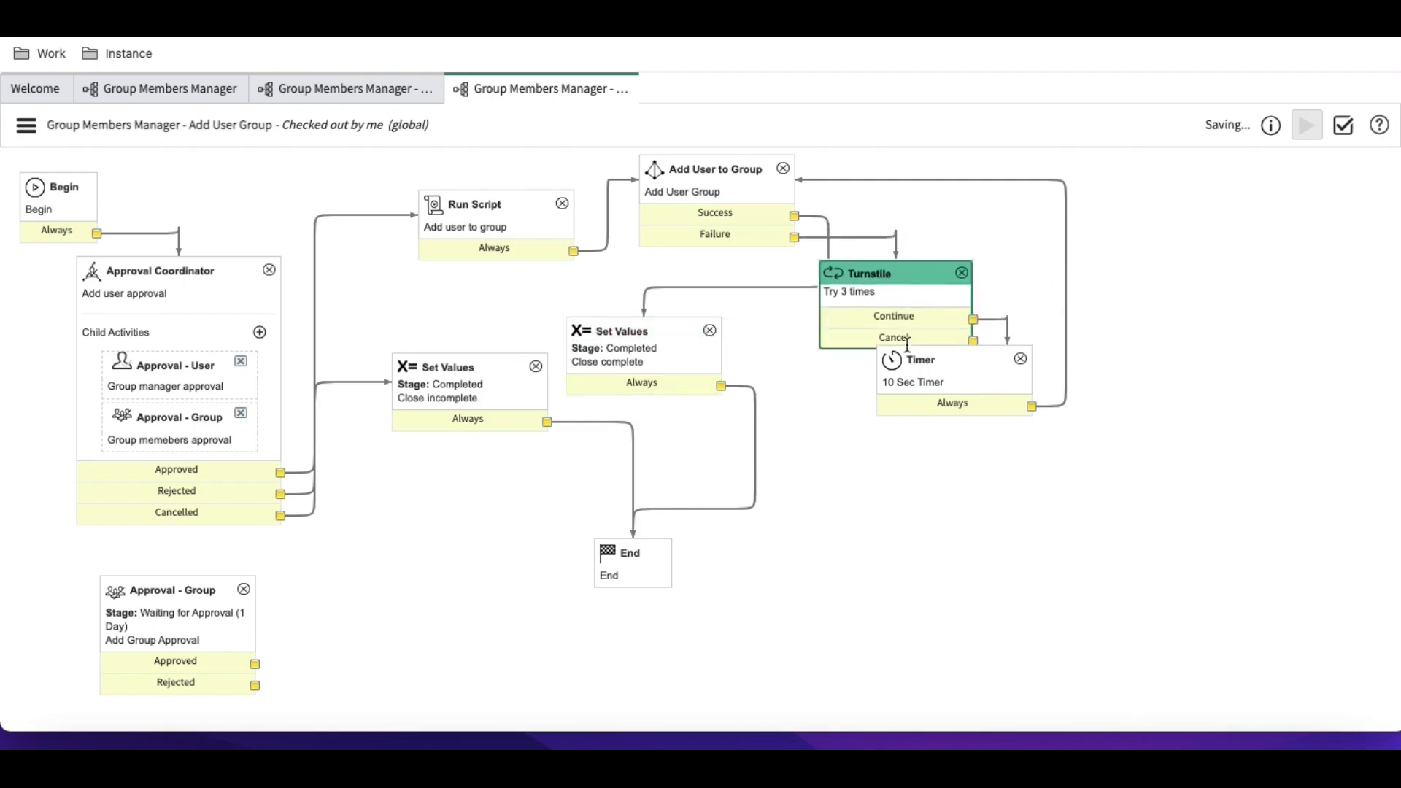
left_click_drag(934, 363, 951, 445)
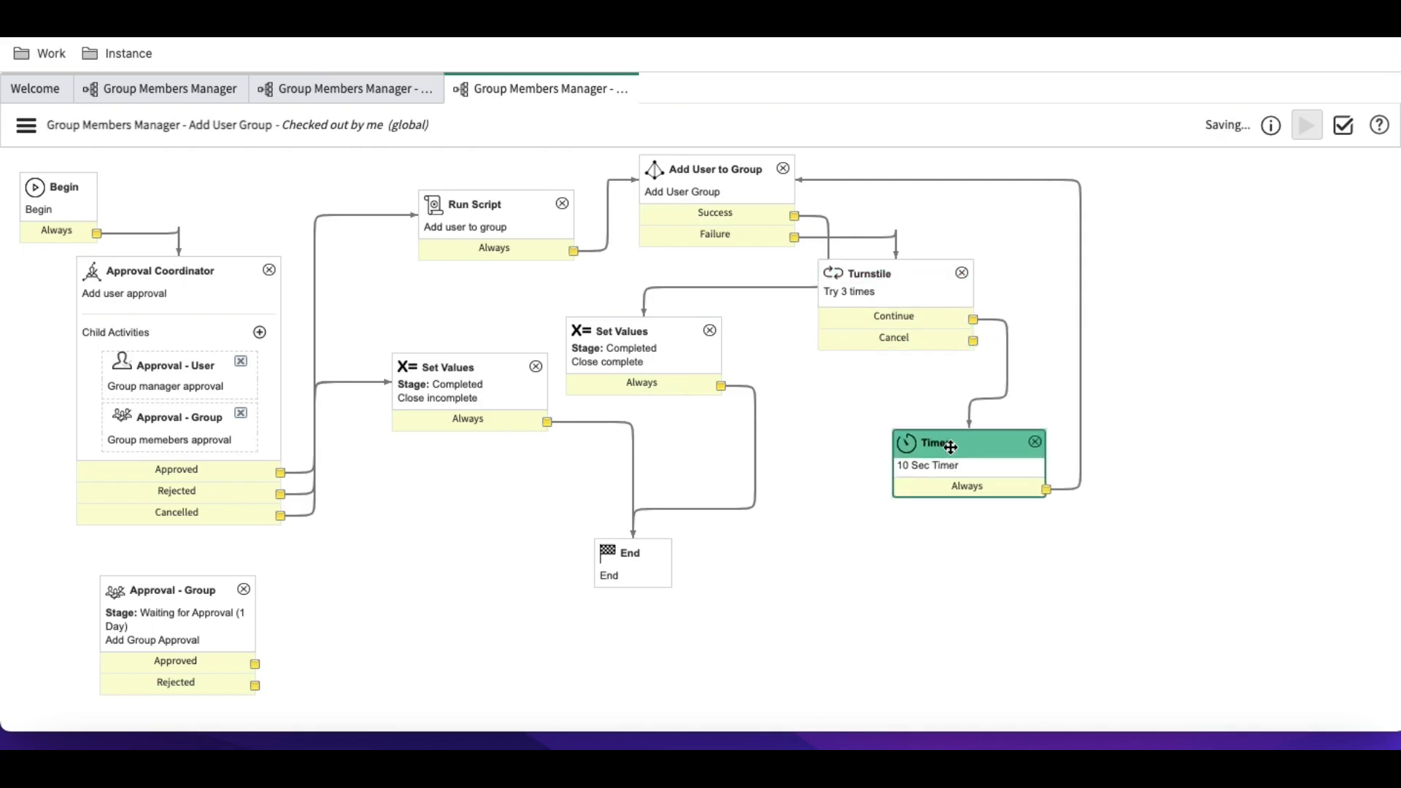
left_click_drag(977, 340, 718, 361)
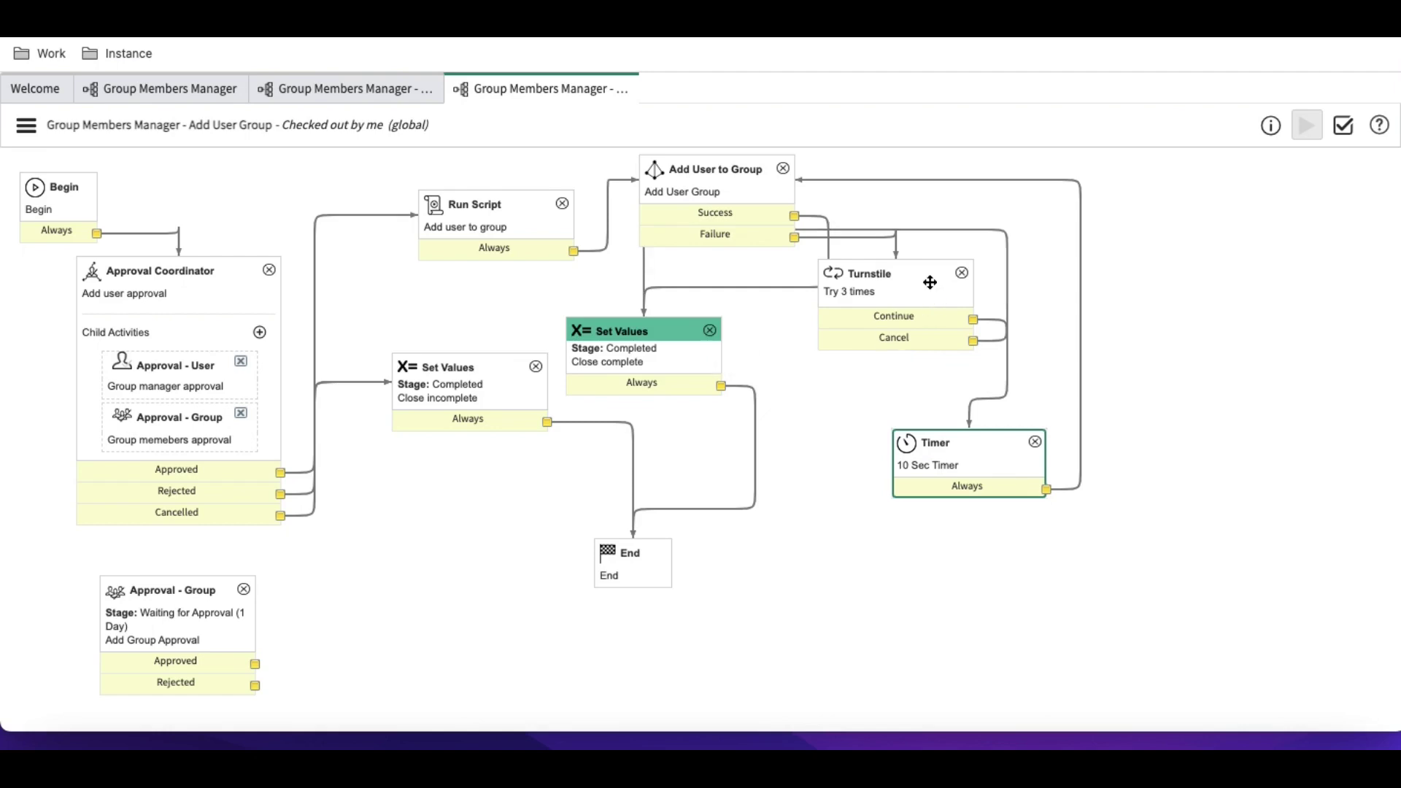
Rearrange the Timer, Turnstile and Close complete Set Values activities so their transitions no longer overlap.
left_click_drag(991, 443, 1118, 328)
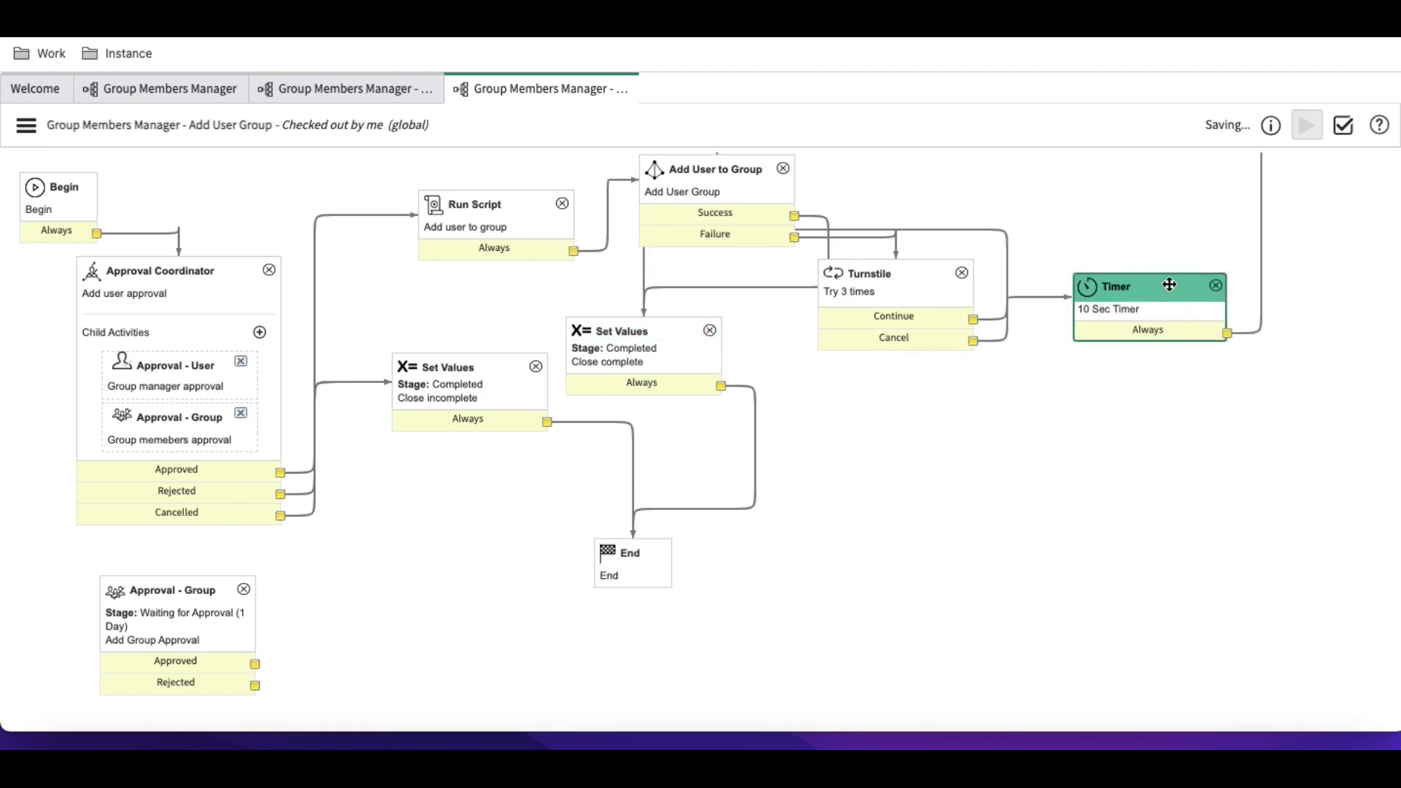
left_click_drag(887, 274, 909, 403)
left_click_drag(681, 334, 835, 615)
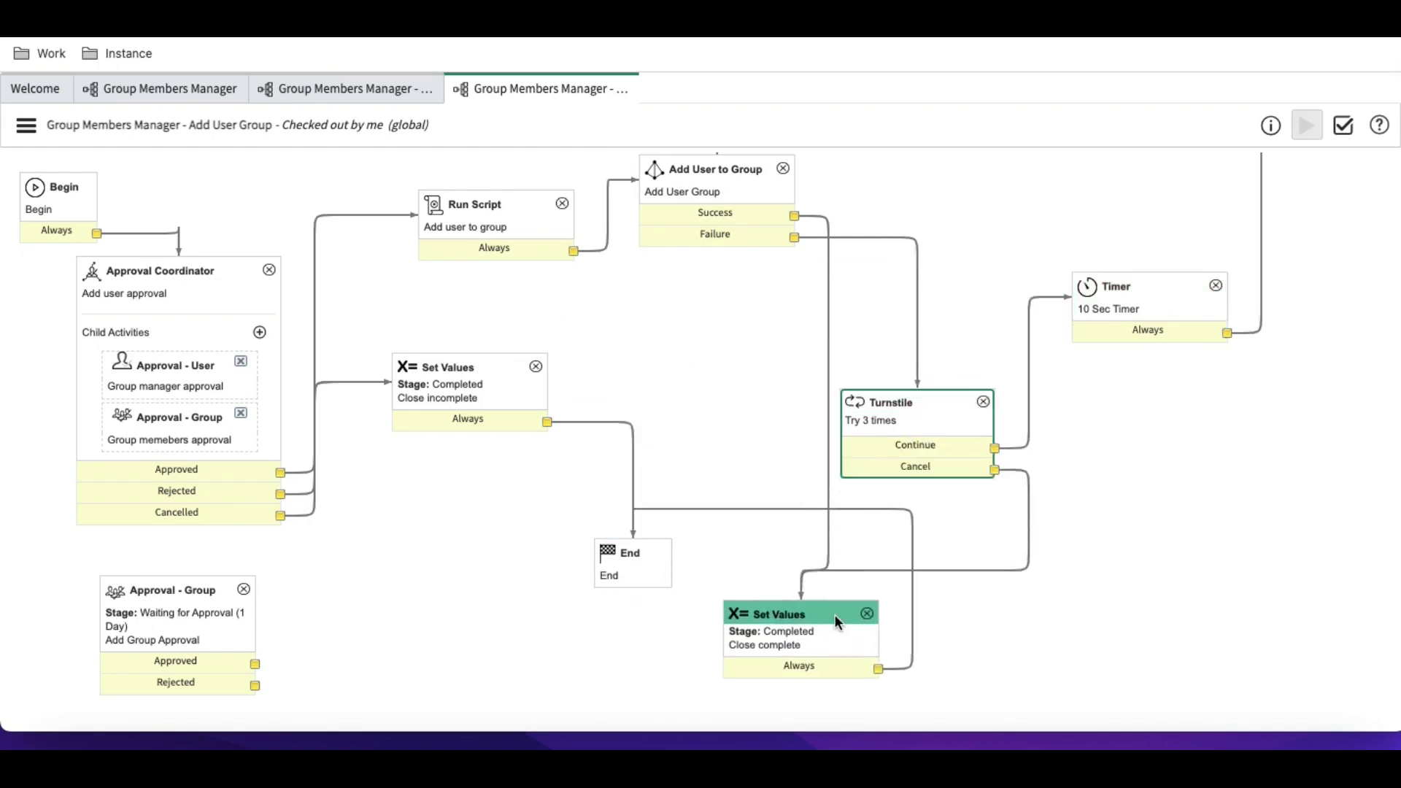
left_click(705, 332)
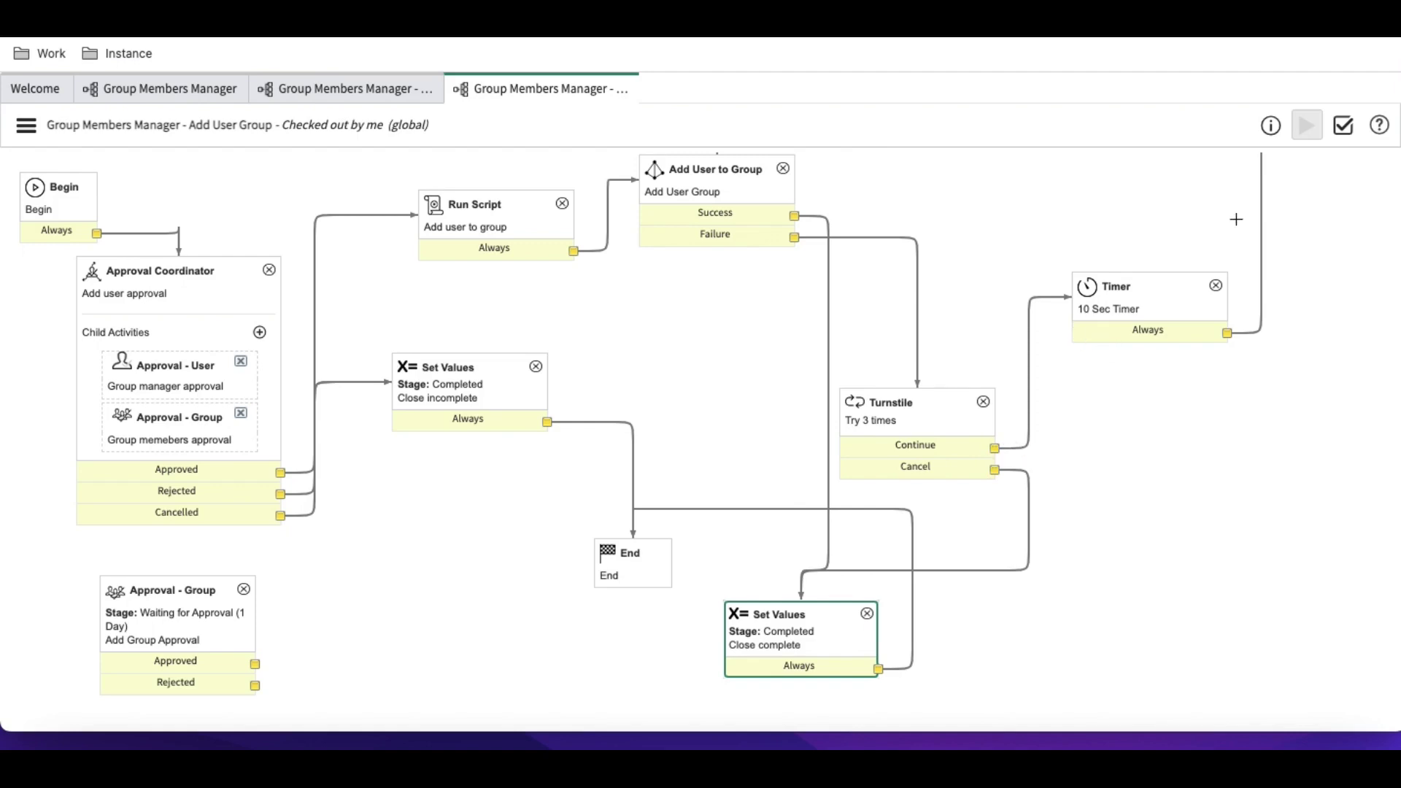
Delete the Timer's outgoing transition, move the Timer closer to the Turnstile, and reconnect its Always to Add User to Group.
left_click(1259, 239)
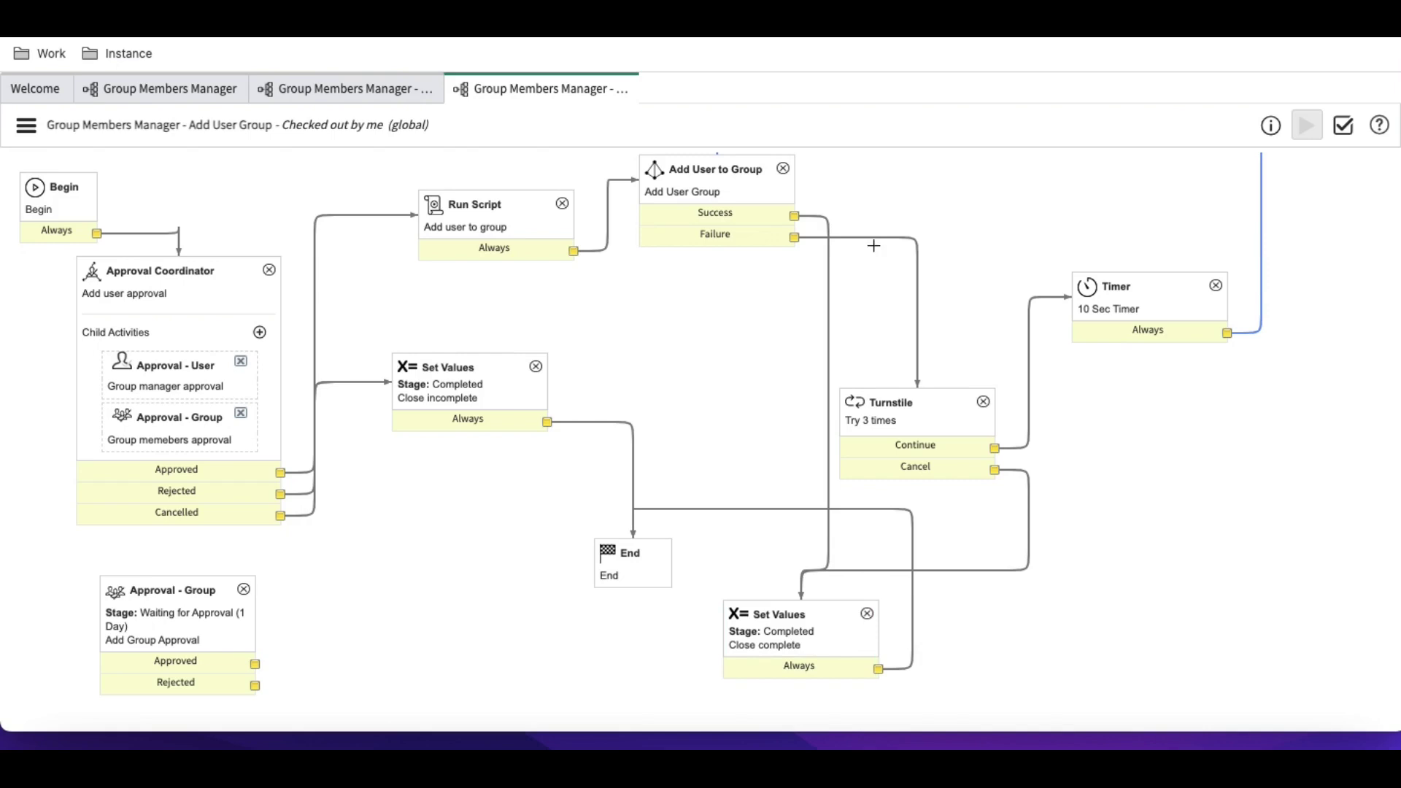
key("Delete")
left_click_drag(1175, 278, 1083, 275)
left_click_drag(1135, 331, 743, 206)
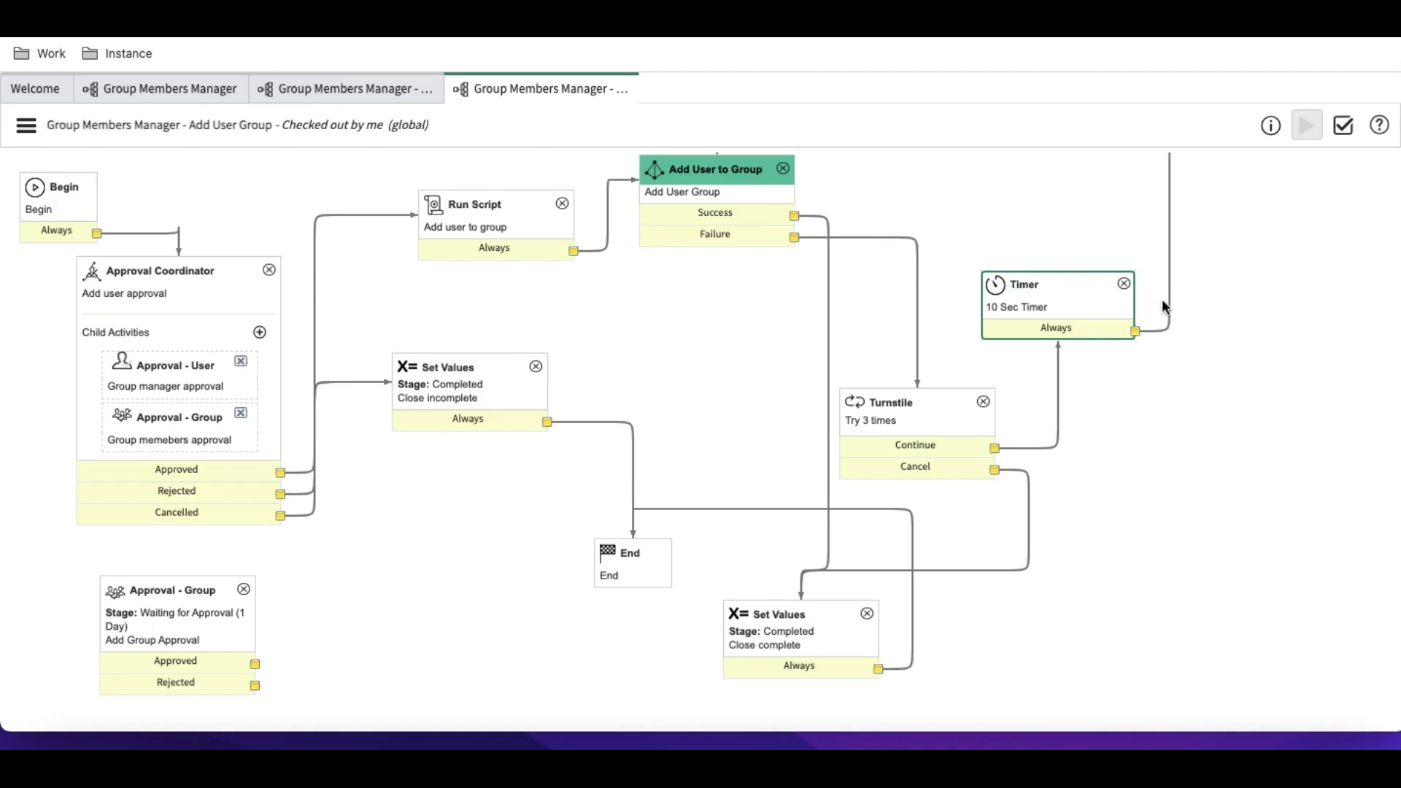
left_click(1017, 468)
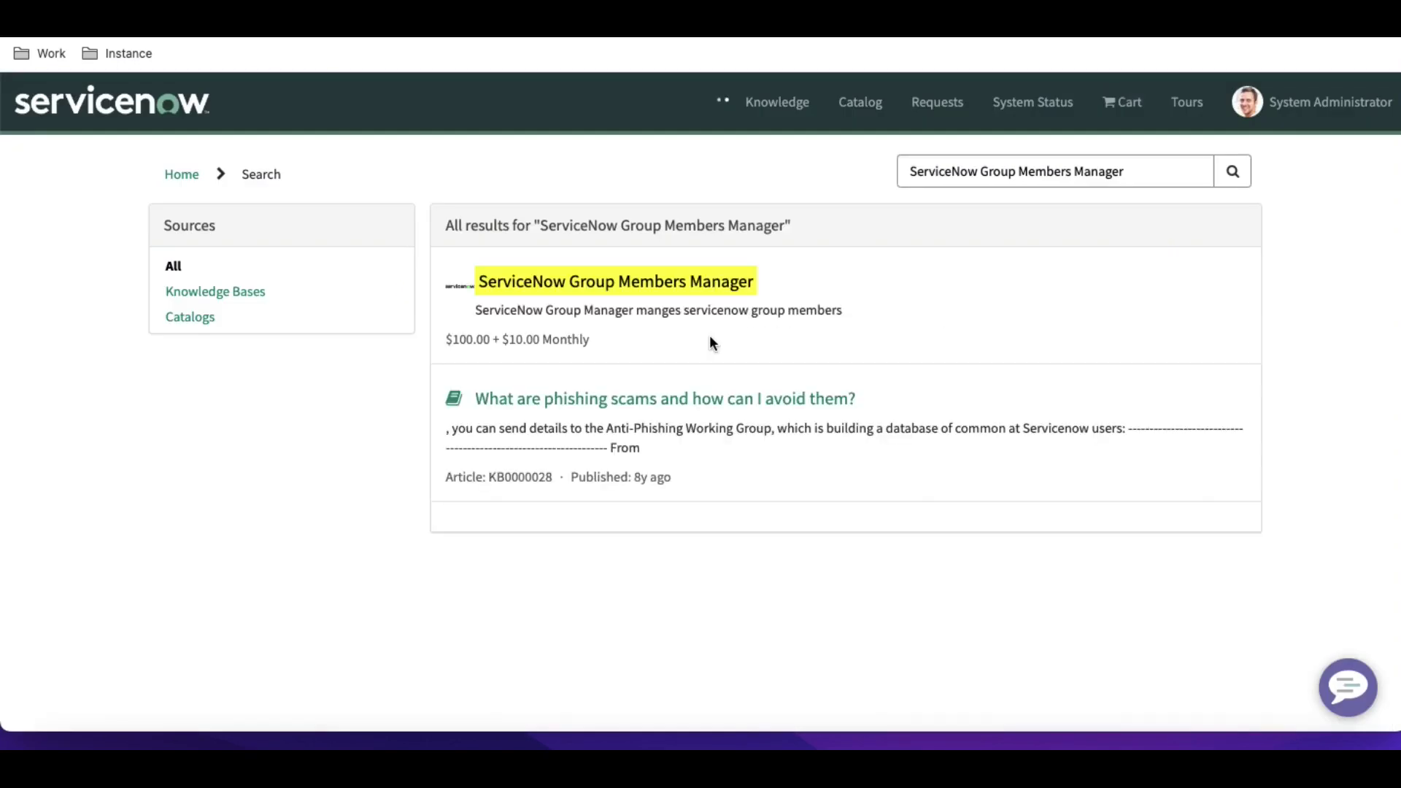
Open the ServiceNow Group Members Manager catalog item and fill in the name of the person the request is for.
left_click(639, 295)
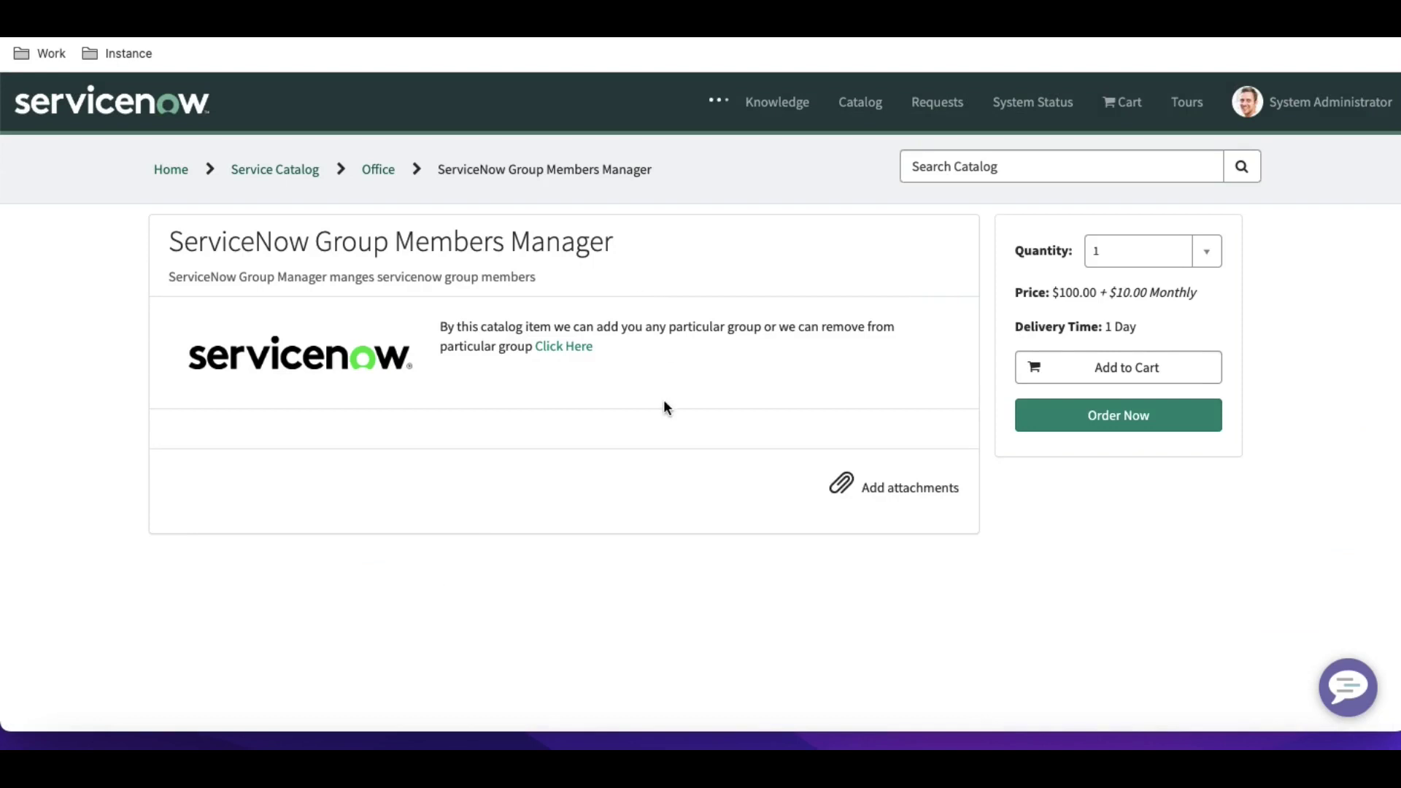
scroll(584, 416, "down", 3)
left_click(461, 441)
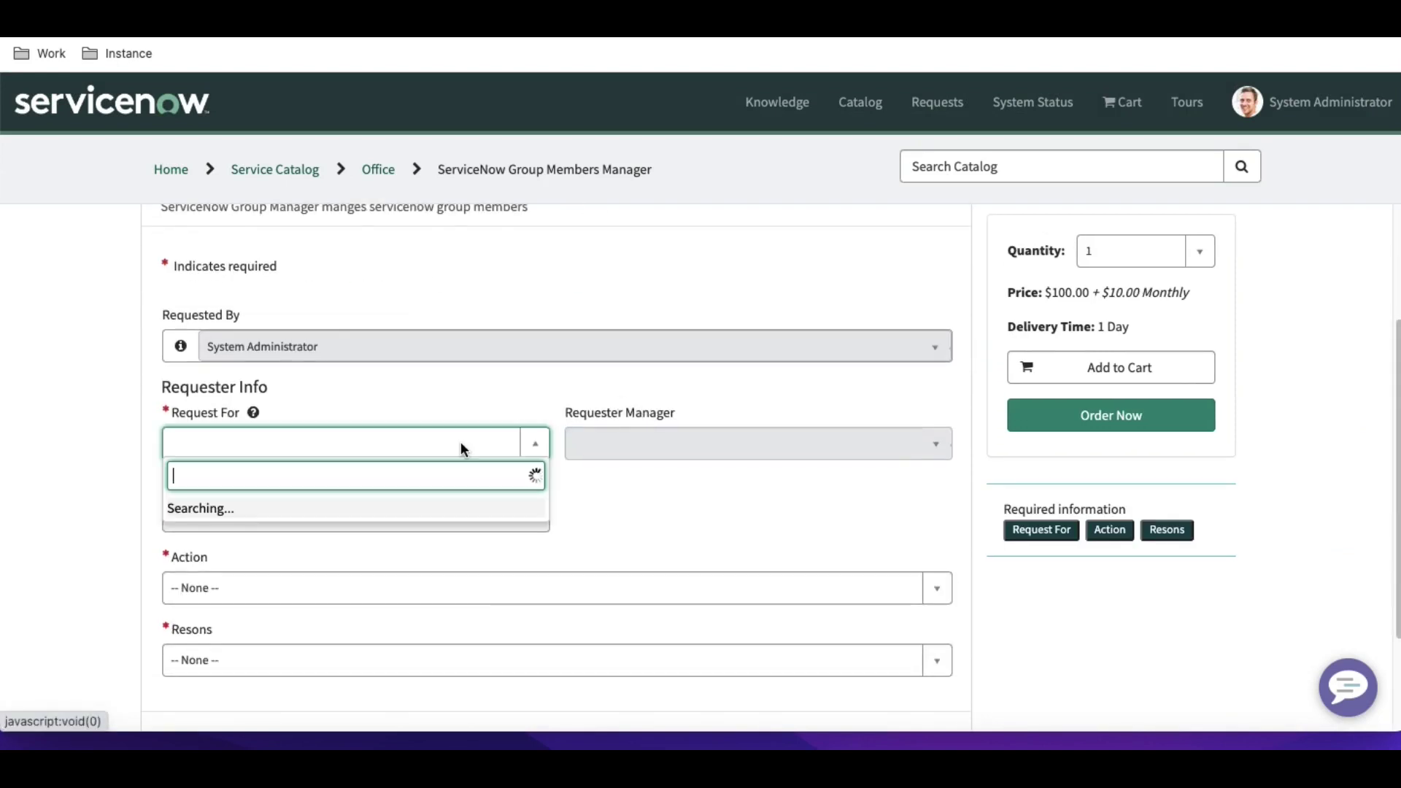
left_click(276, 533)
scroll(526, 507, "down", 2)
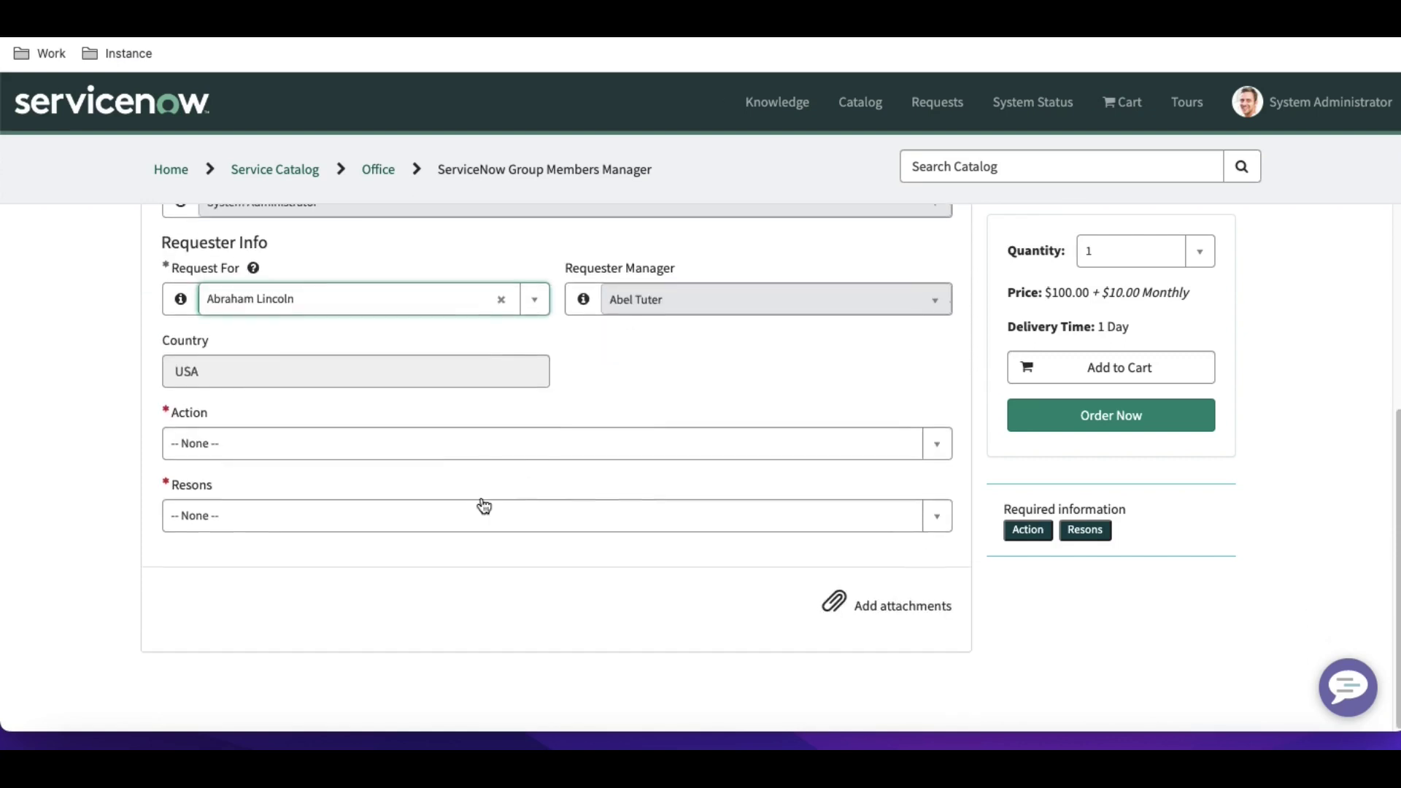
Set the action to Add Group to User, the group to Database and the reason to New Hire, and place the order.
left_click(461, 447)
left_click(365, 536)
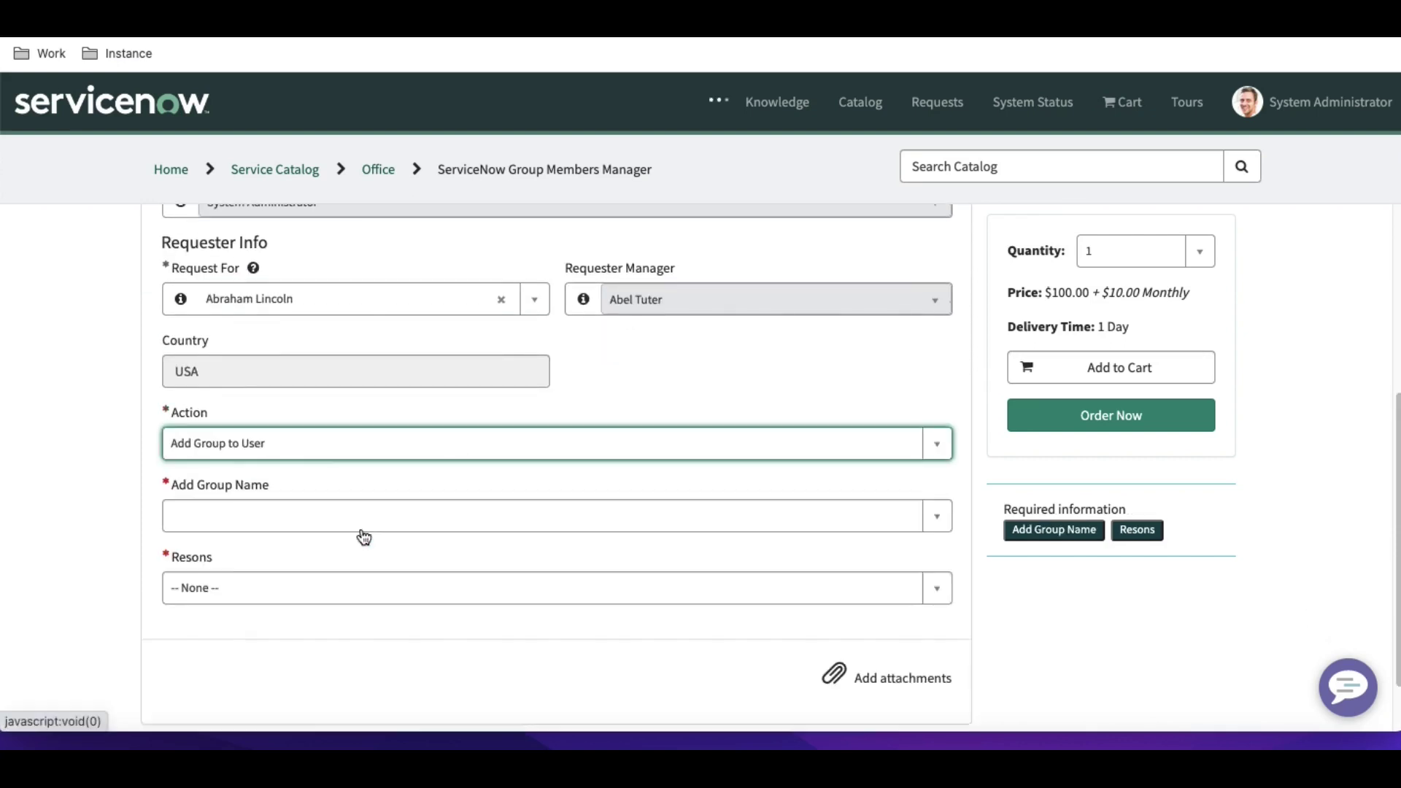
left_click(420, 504)
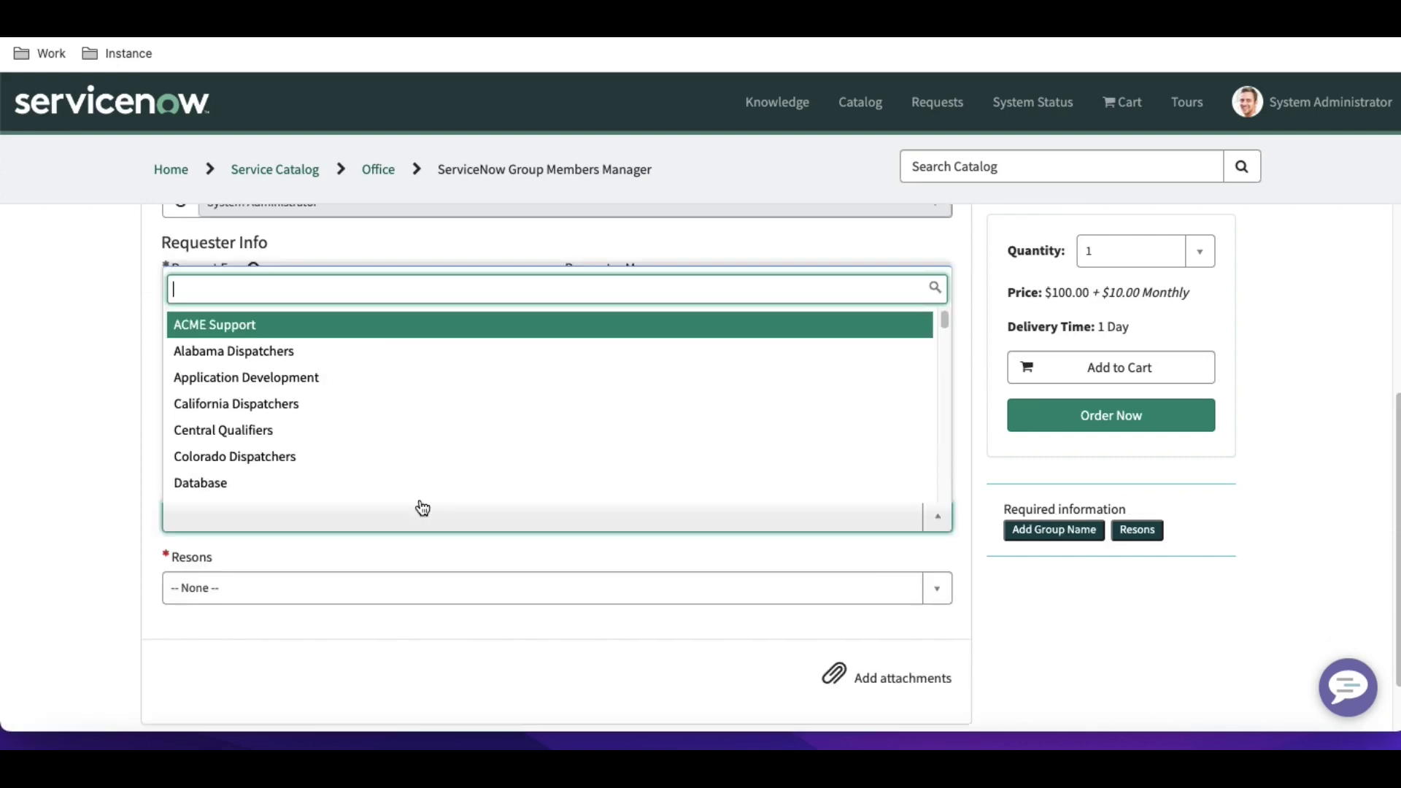
left_click(303, 480)
left_click(349, 584)
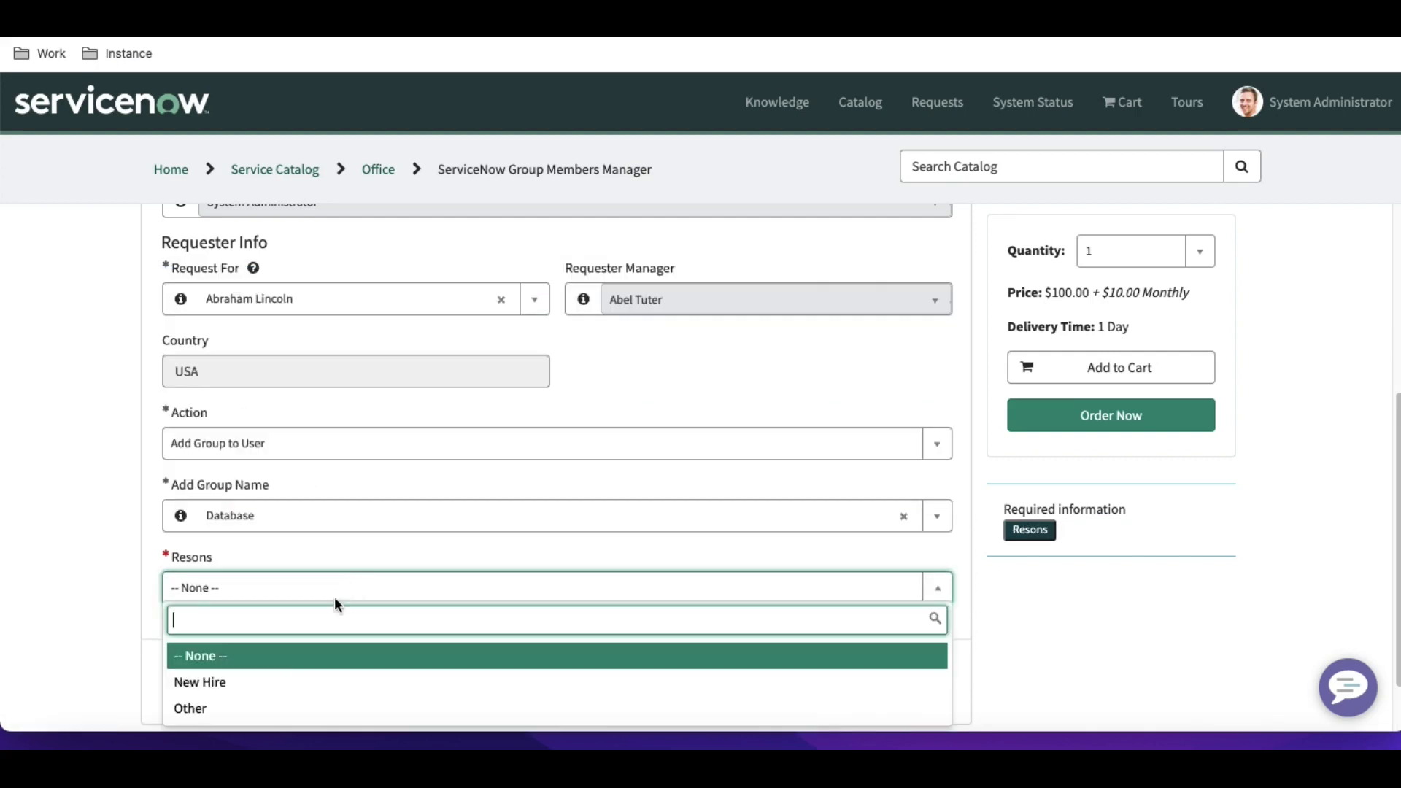
left_click(282, 678)
left_click(1172, 417)
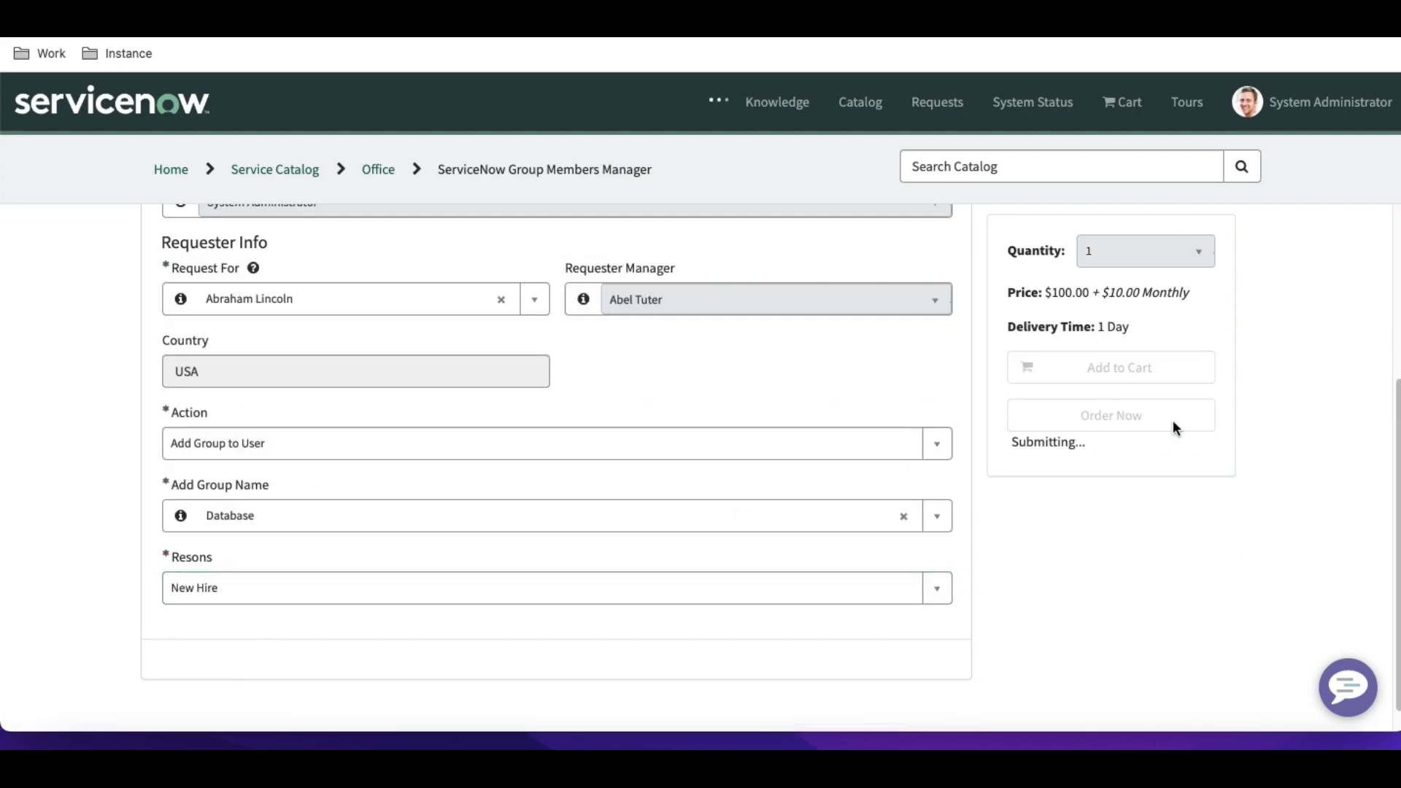
left_click(949, 383)
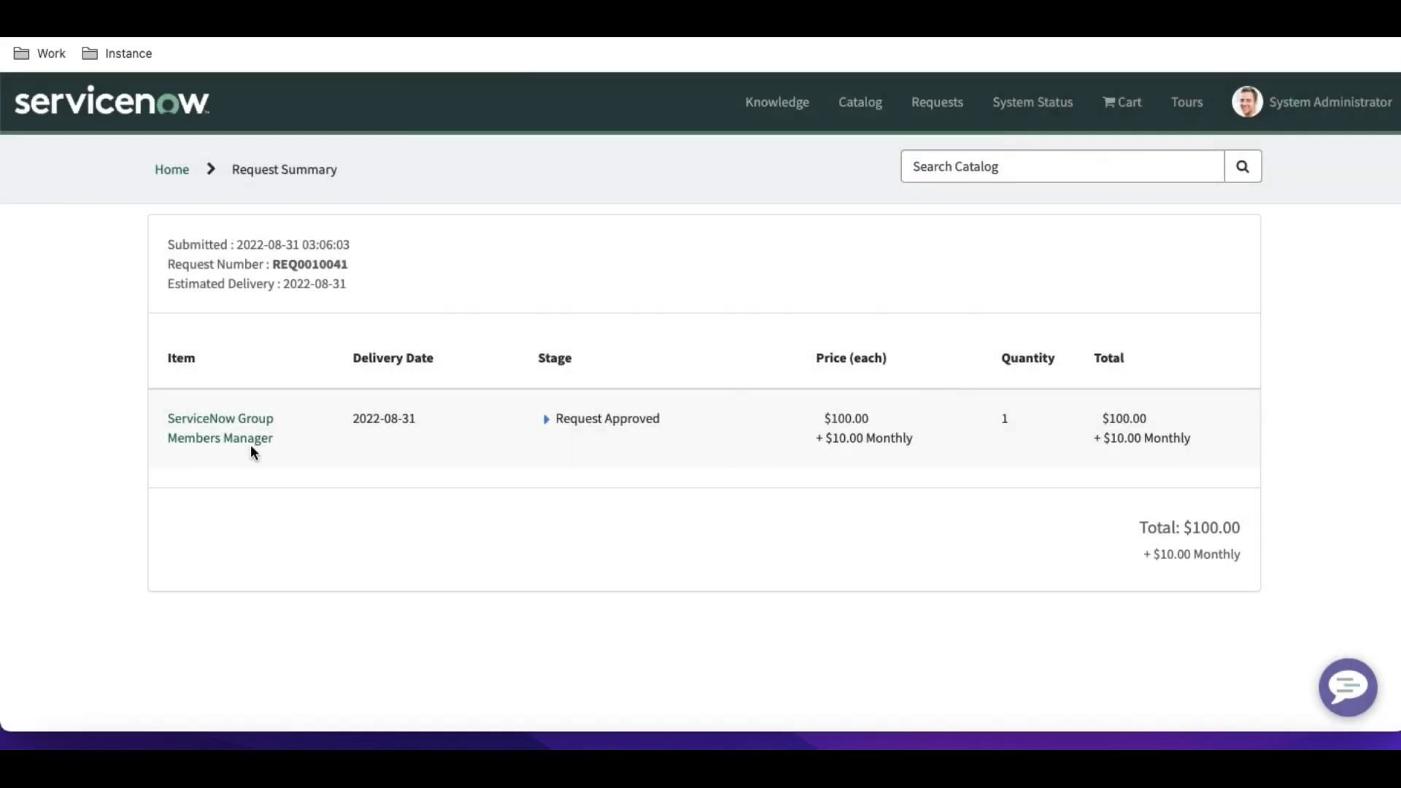
Copy the new request's number, look it up with the global search, and open its requested item.
double_click(306, 263)
key("ctrl+c")
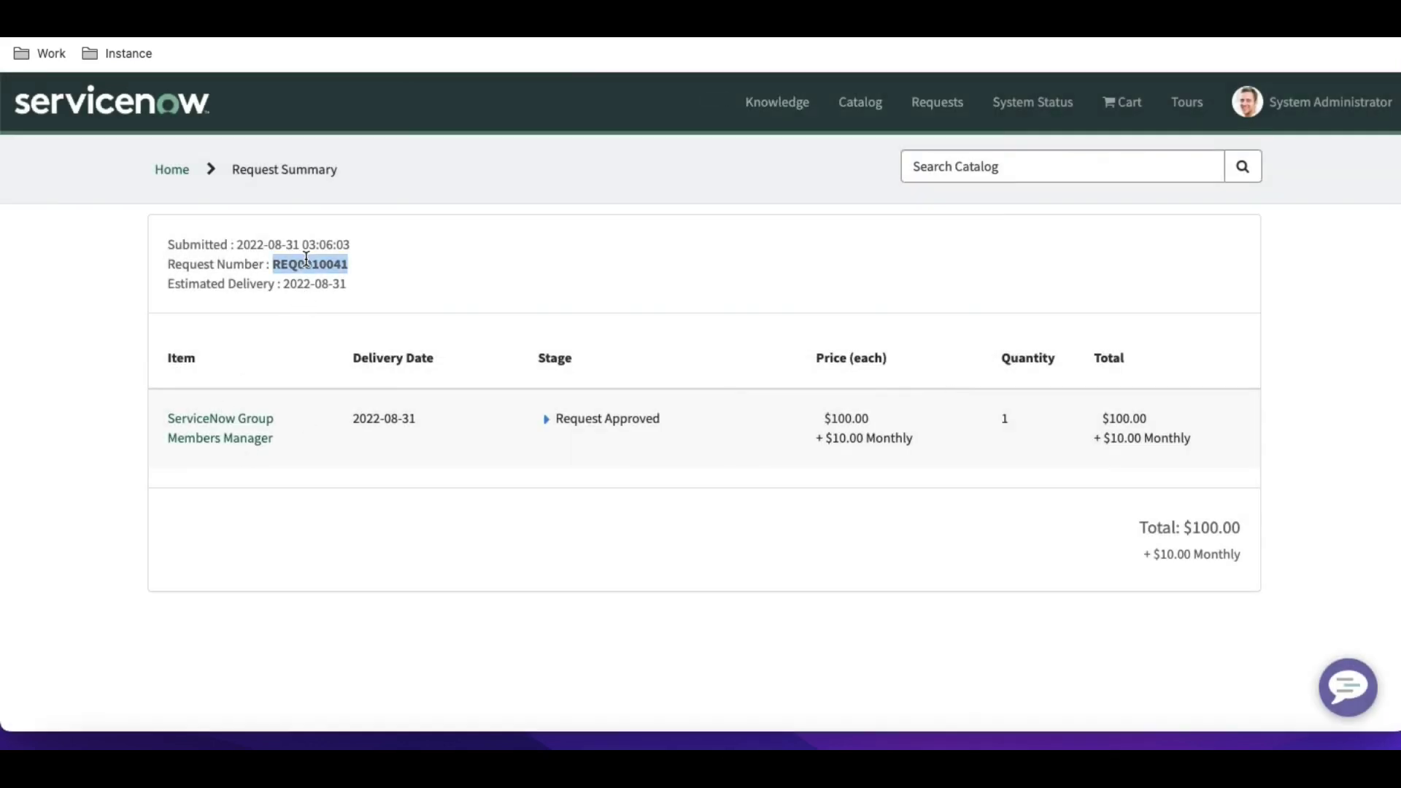
key("ctrl+Tab")
left_click(1123, 90)
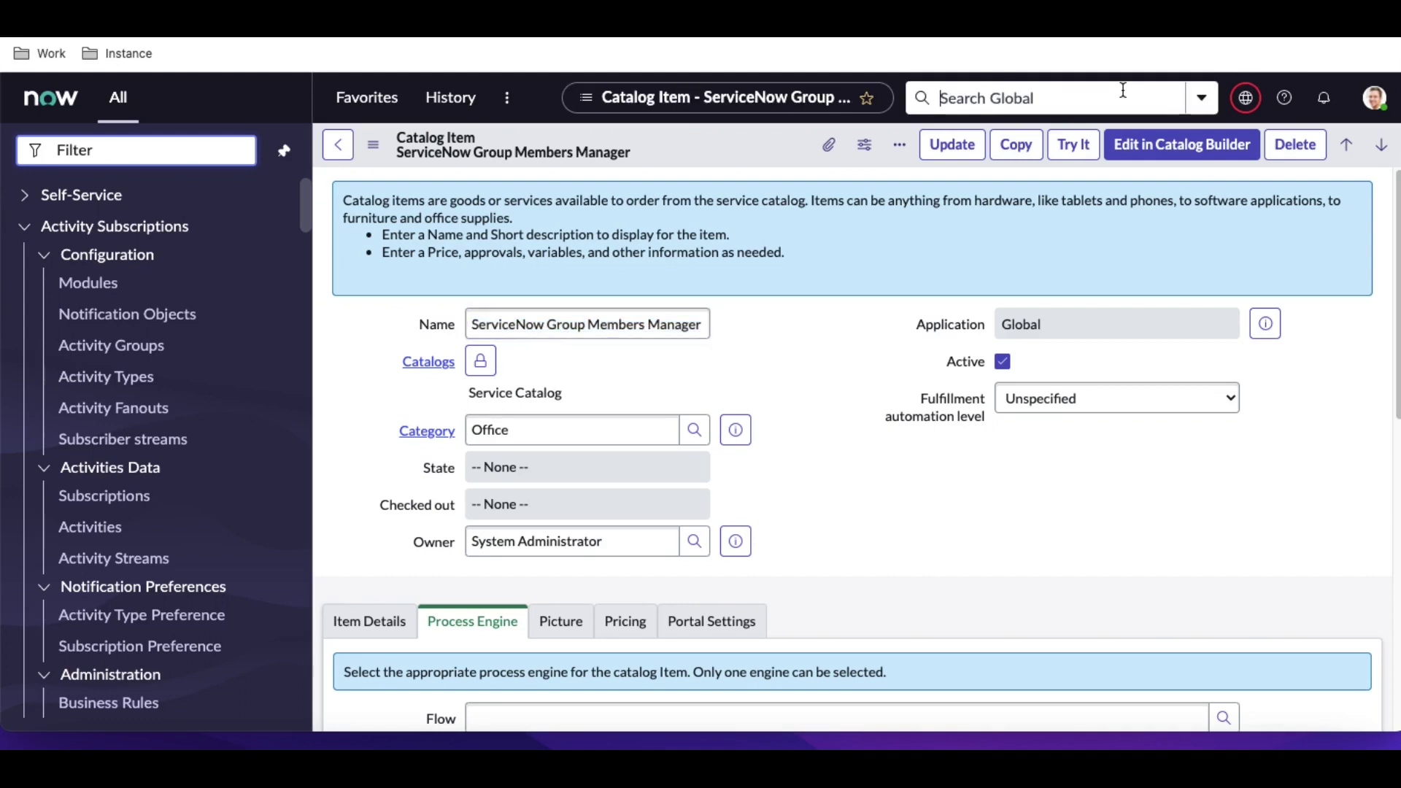
key("ctrl+v")
key("Return")
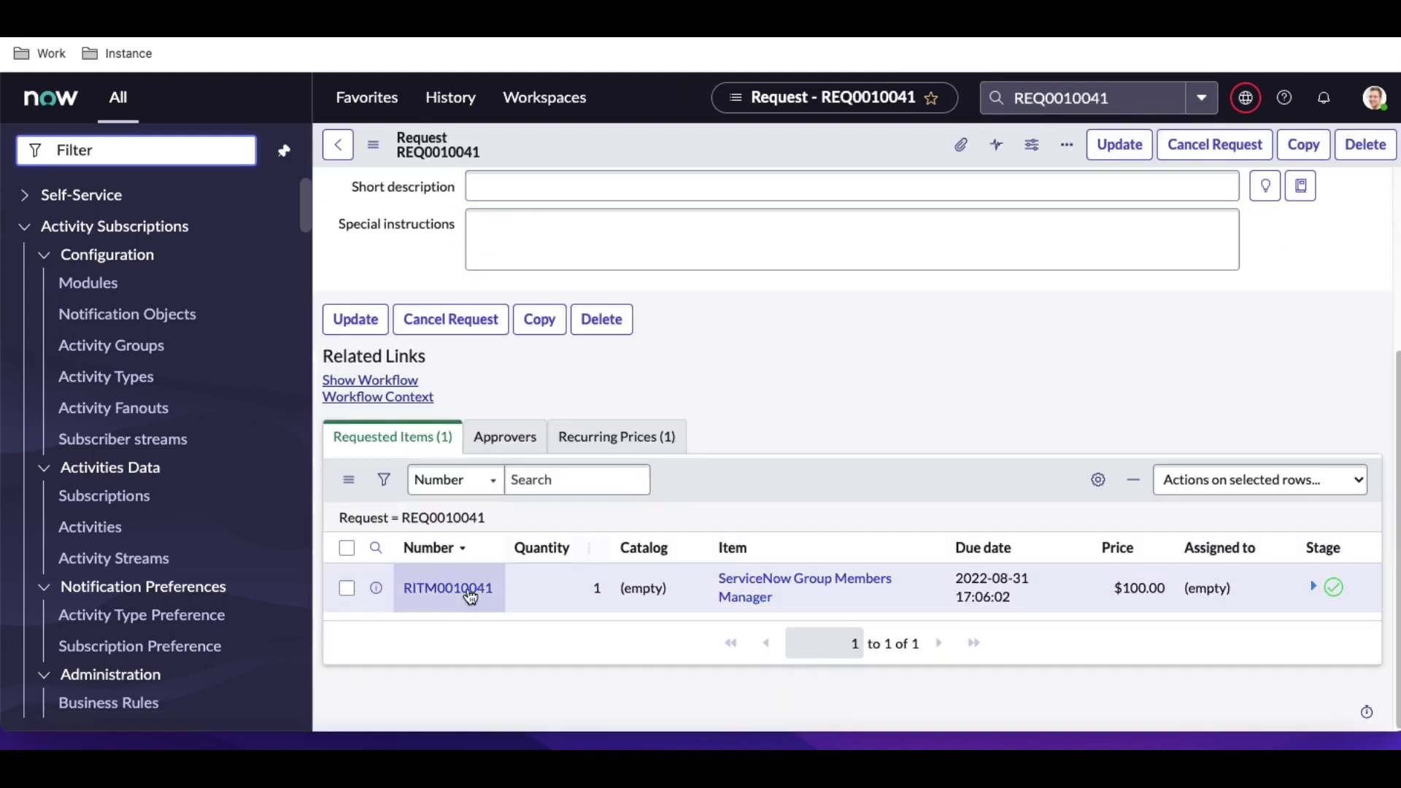
left_click(449, 586)
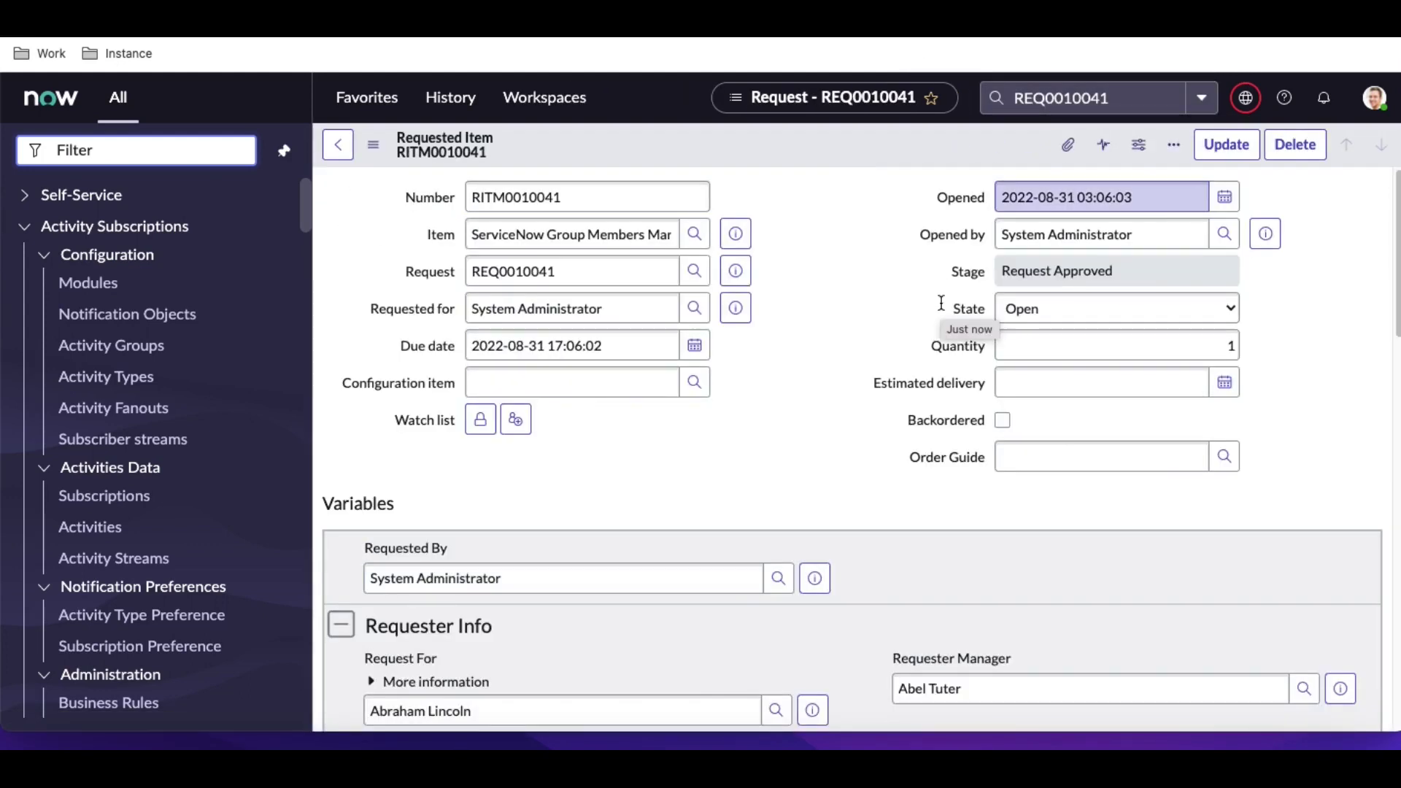
Approve the manager's pending approval on the requested item.
scroll(916, 358, "down", 5)
scroll(915, 362, "down", 10)
left_click(492, 453)
right_click(438, 594)
left_click(475, 547)
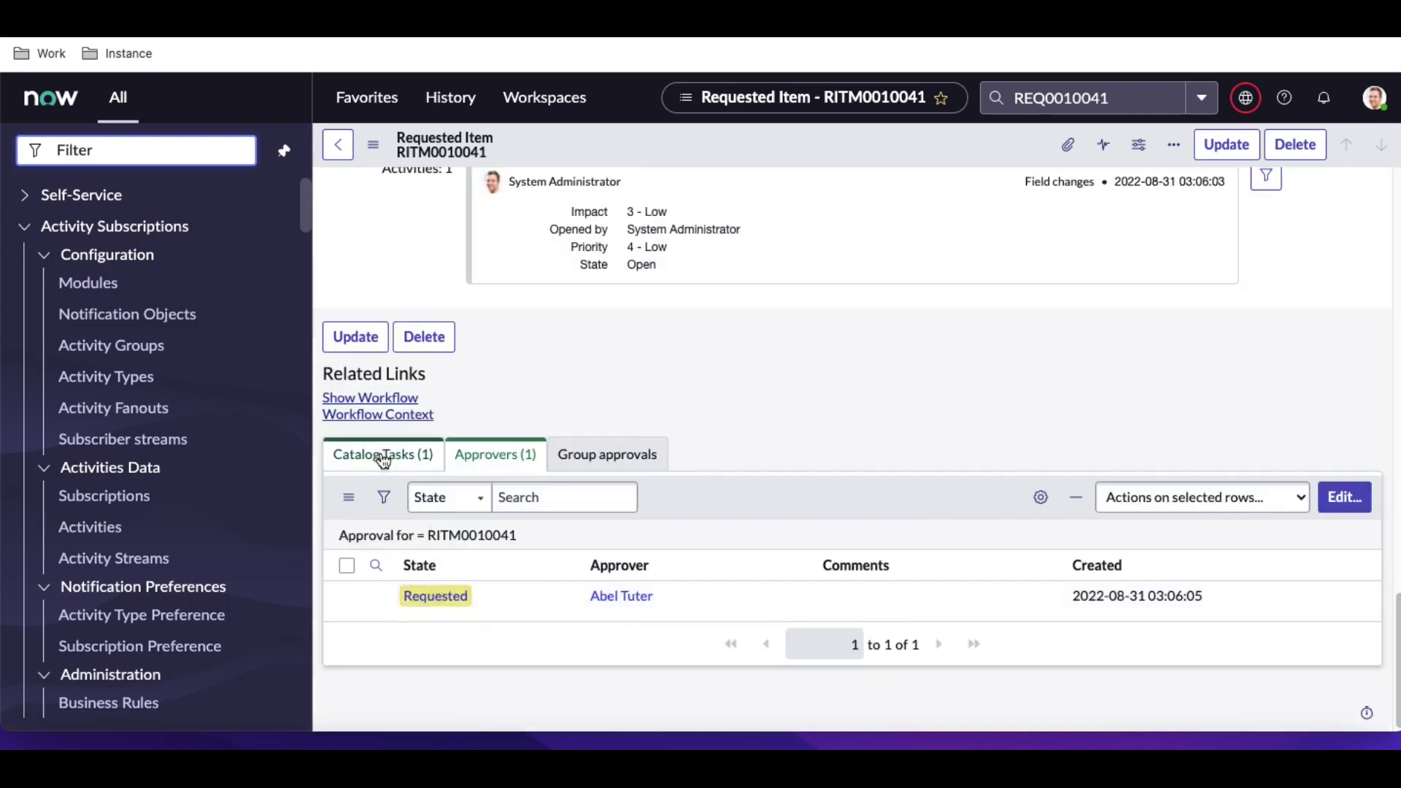
Open the requested item's catalog task for AD verification and close it.
scroll(566, 509, "down", 10)
left_click(385, 532)
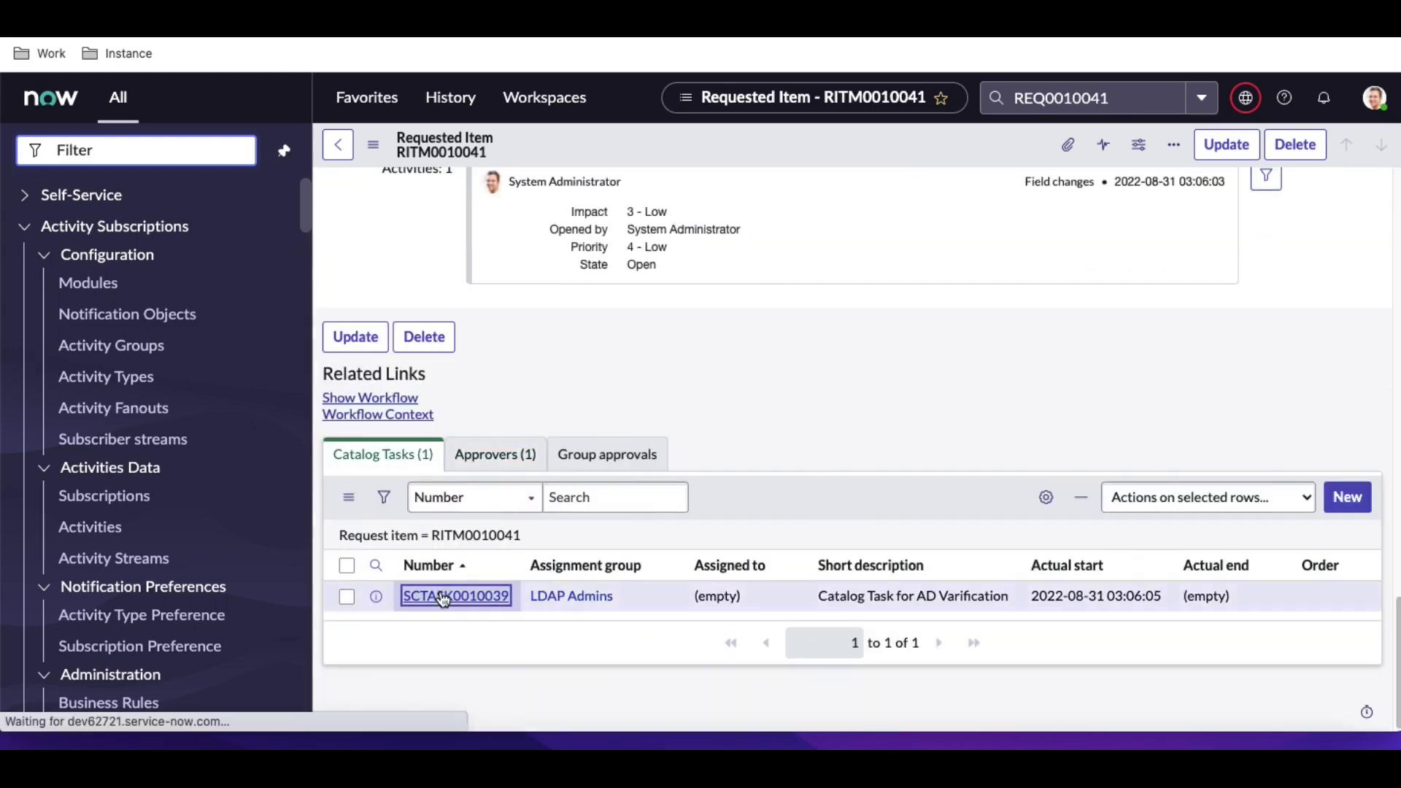
left_click(457, 594)
left_click(1217, 143)
Show the requested item's workflow and examine the Approval Coordinator's progress in the Add User Group subworkflow.
scroll(747, 419, "down", 8)
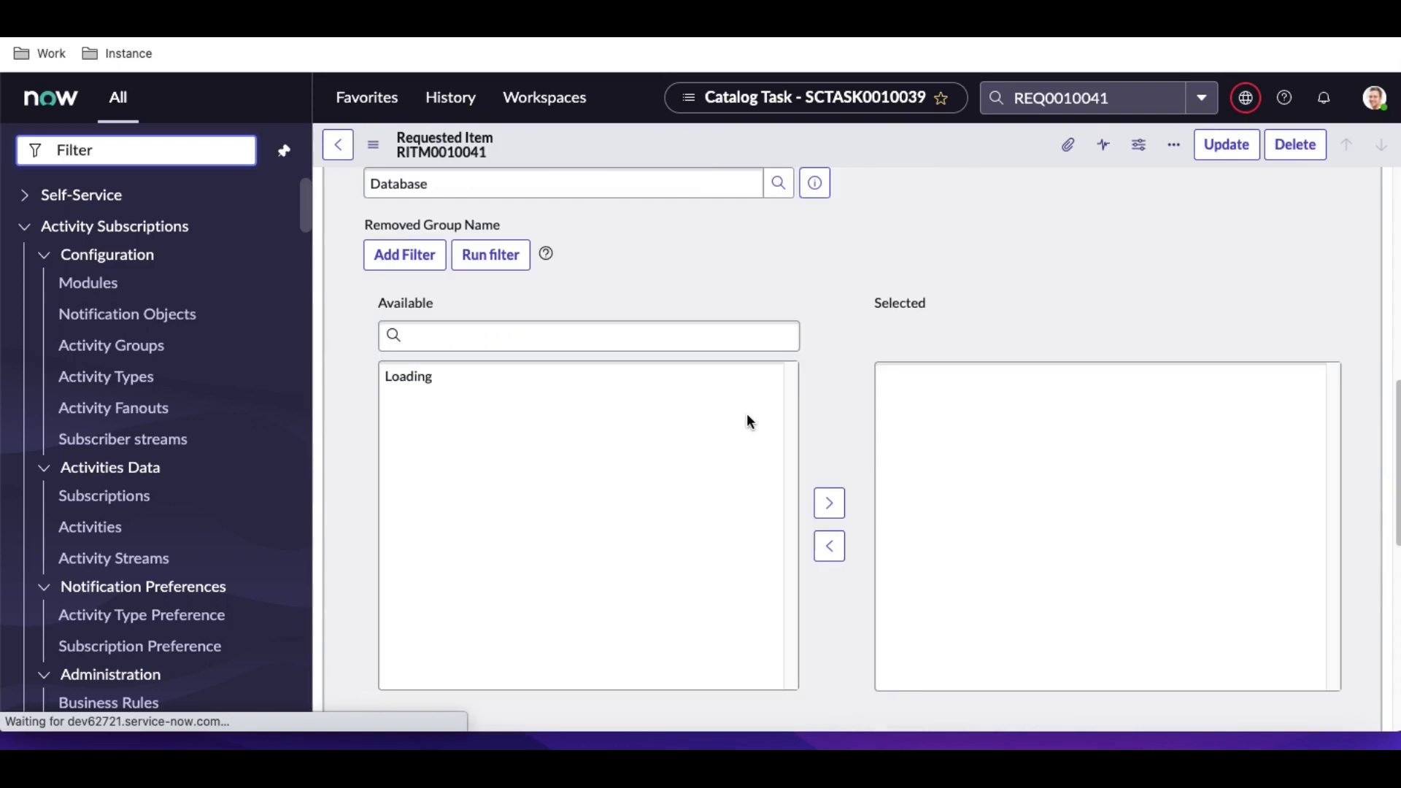
scroll(825, 416, "down", 10)
left_click(387, 382)
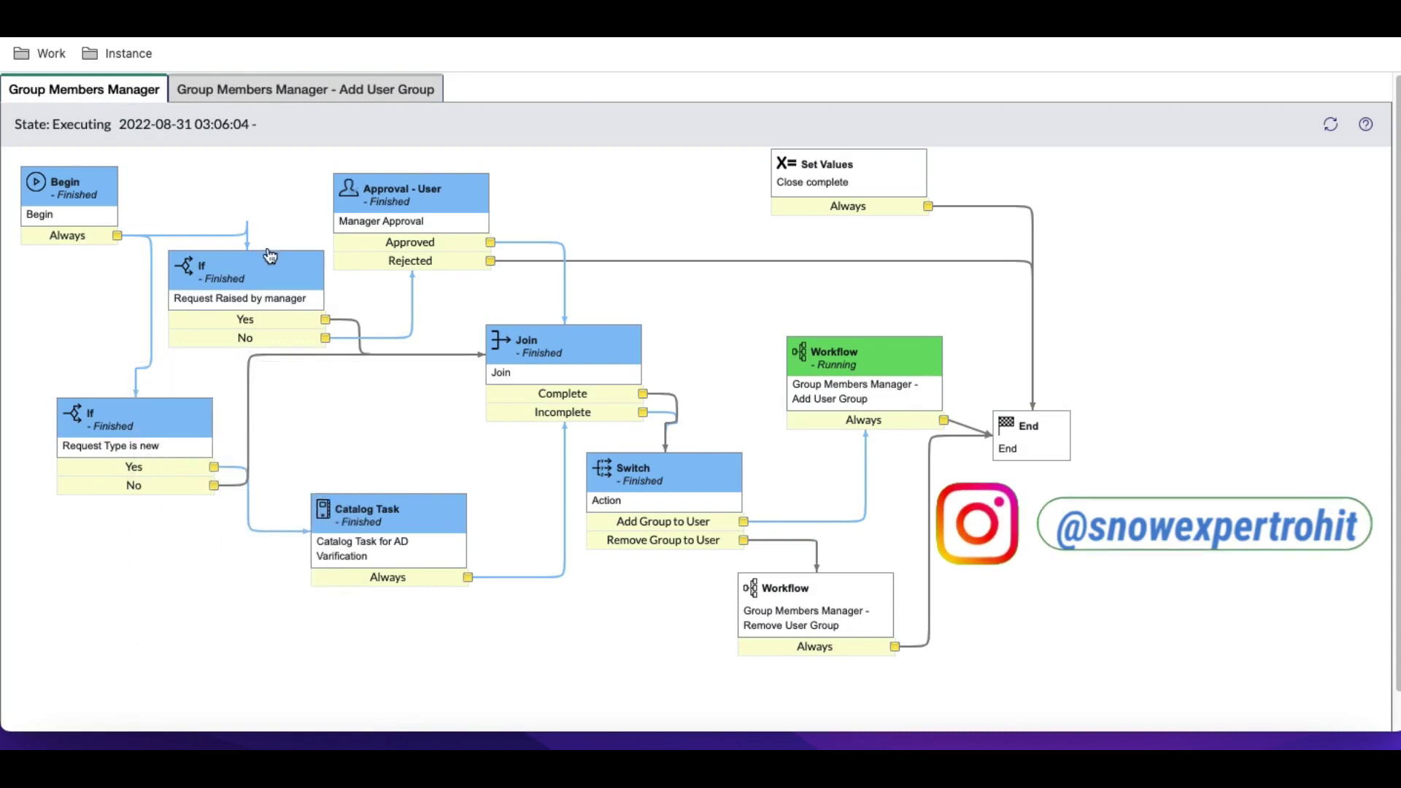
left_click(256, 93)
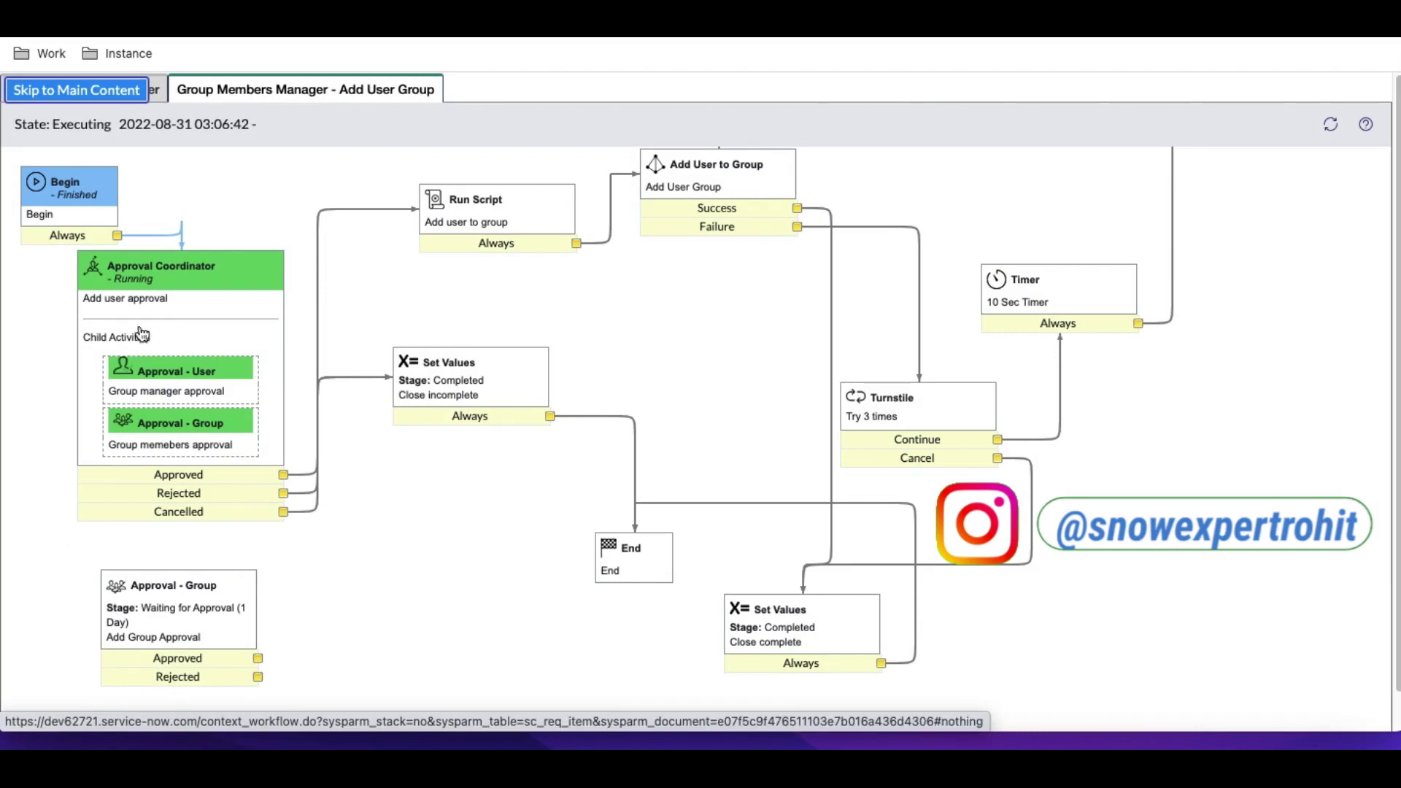
mouse_move(171, 451)
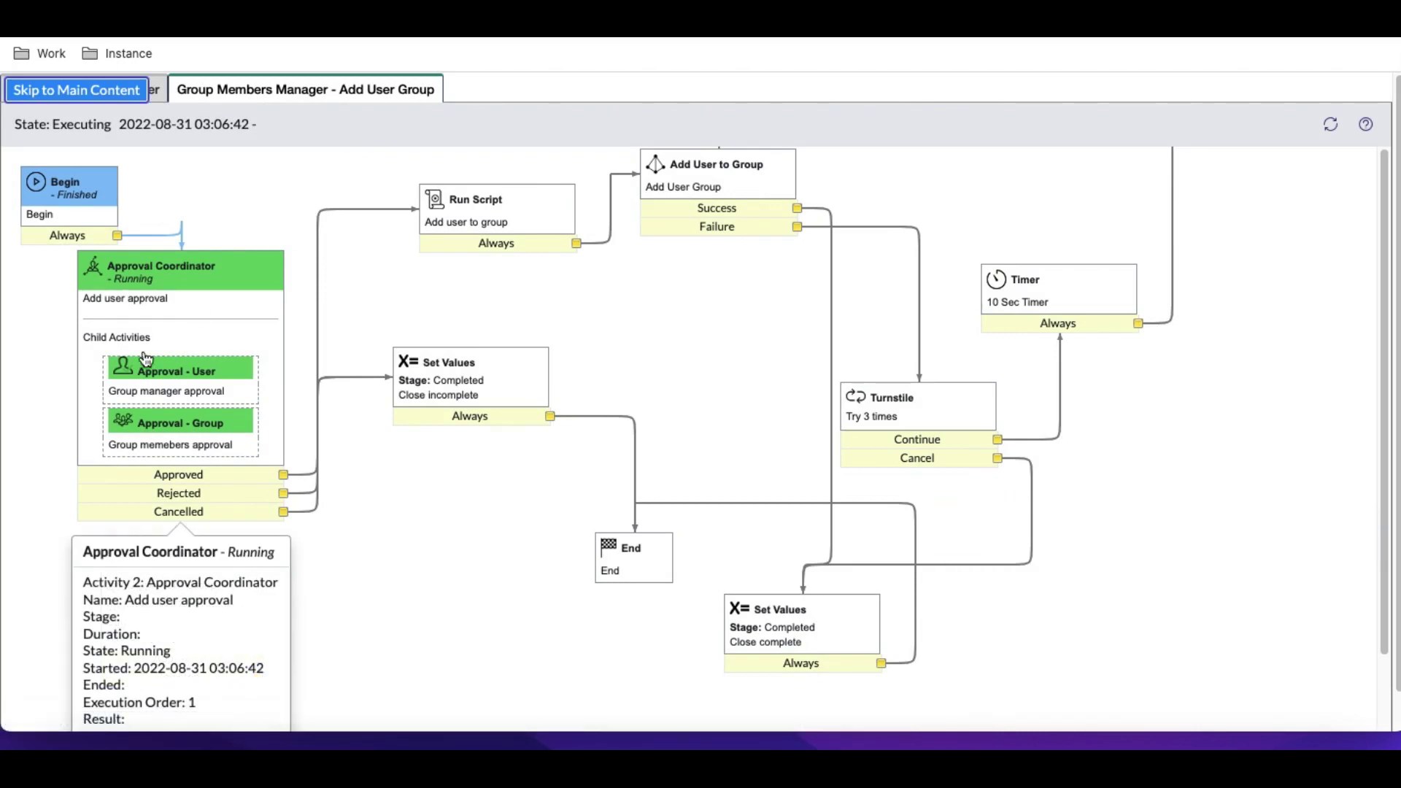
mouse_move(172, 420)
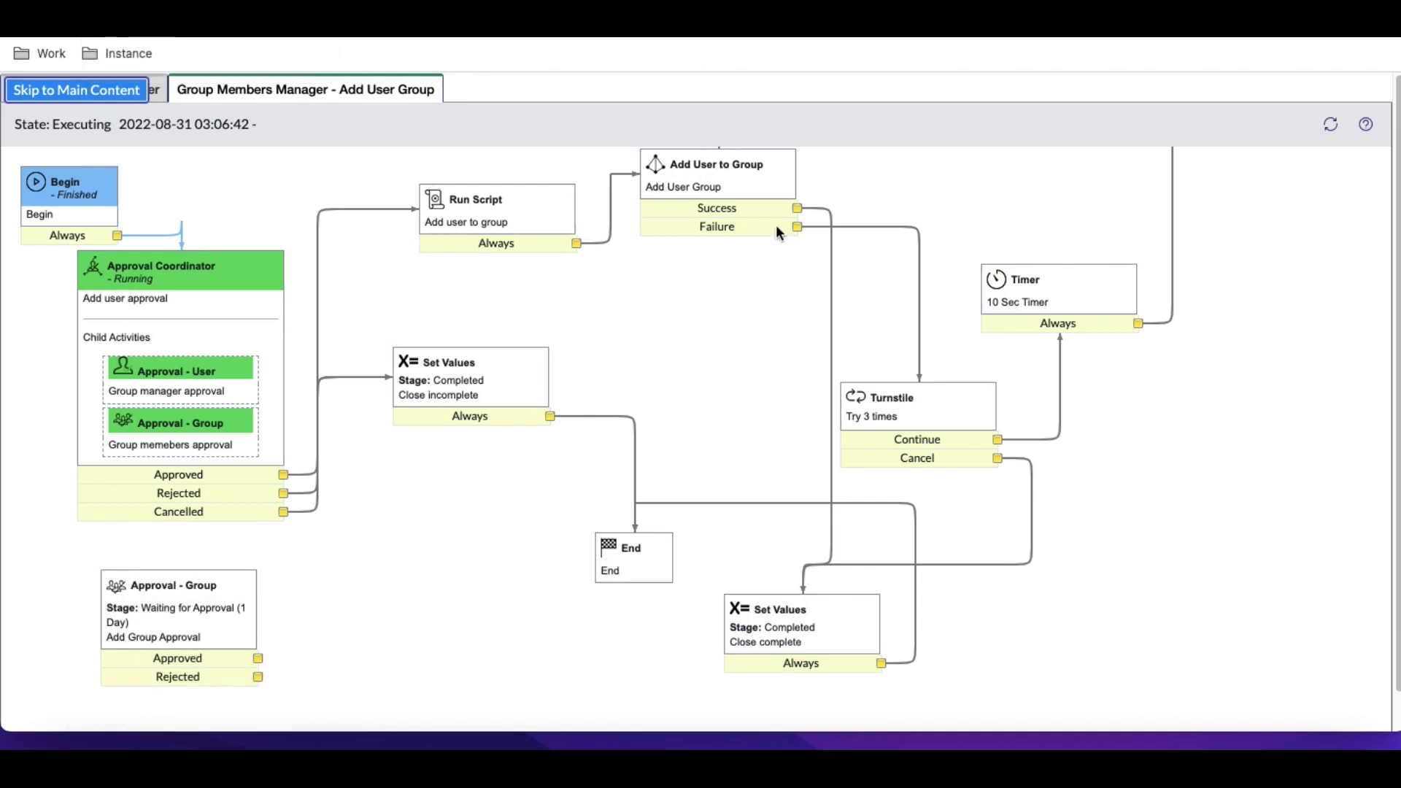
Approve the first pending approval in the requested item's approver list and refresh the Add User Group workflow view.
key("ctrl+w")
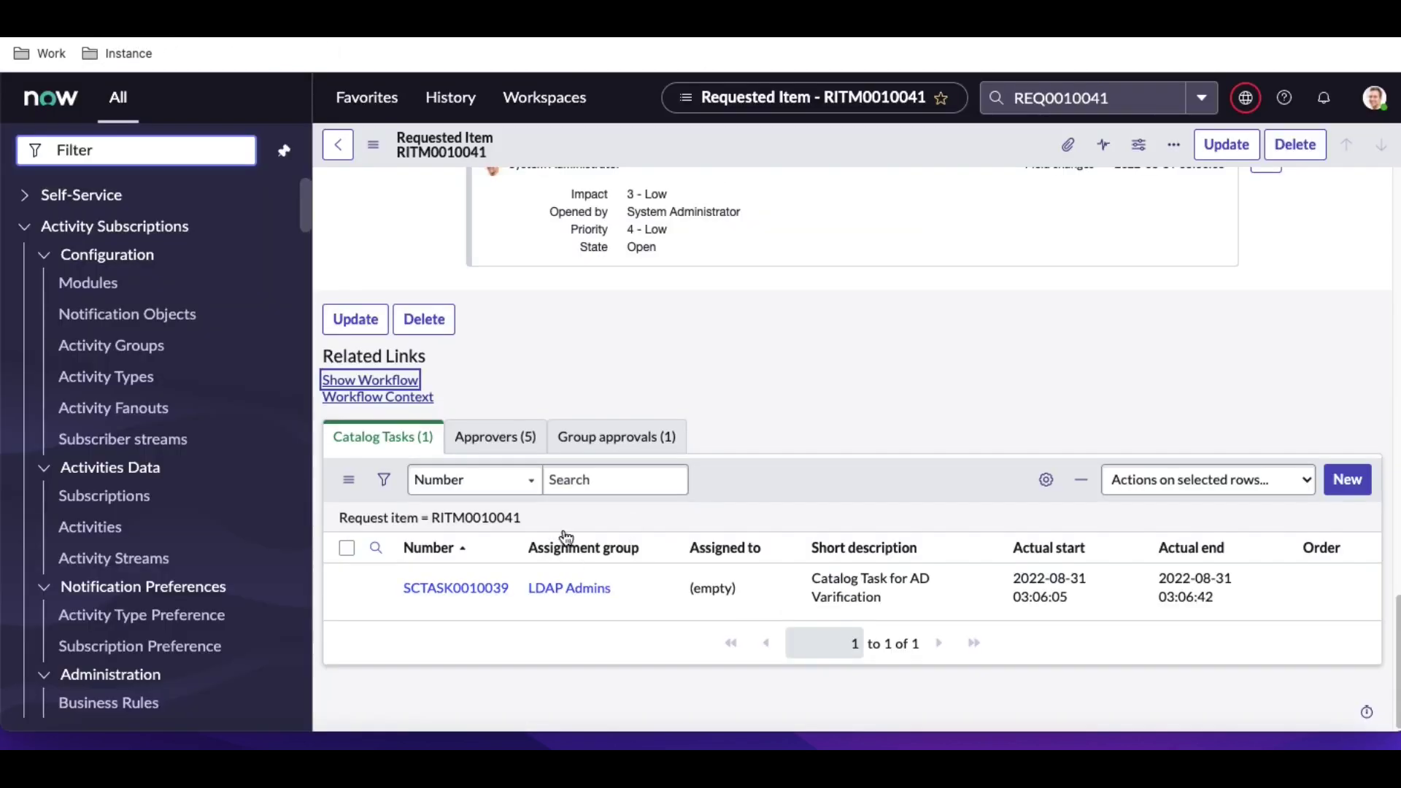
left_click(491, 440)
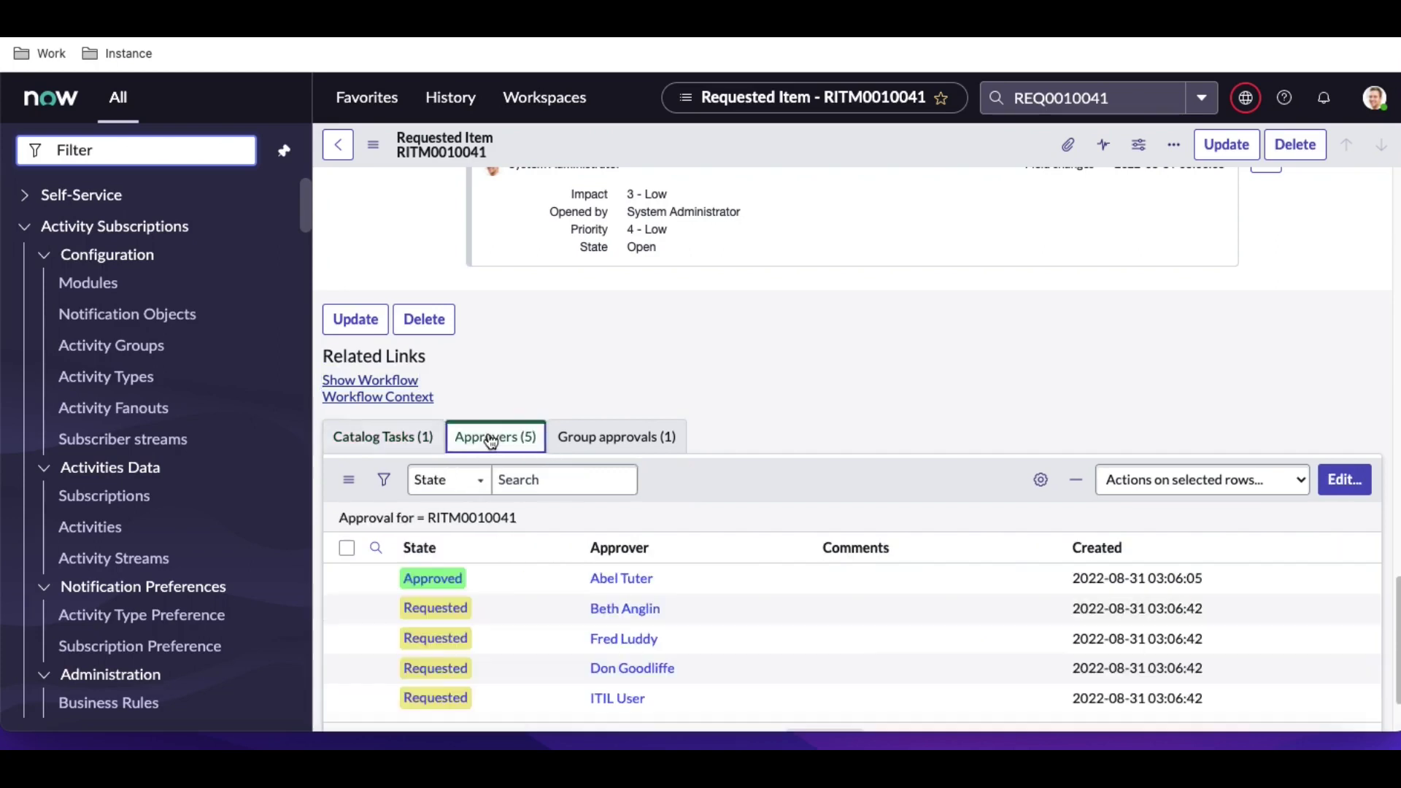
right_click(478, 576)
left_click(465, 624)
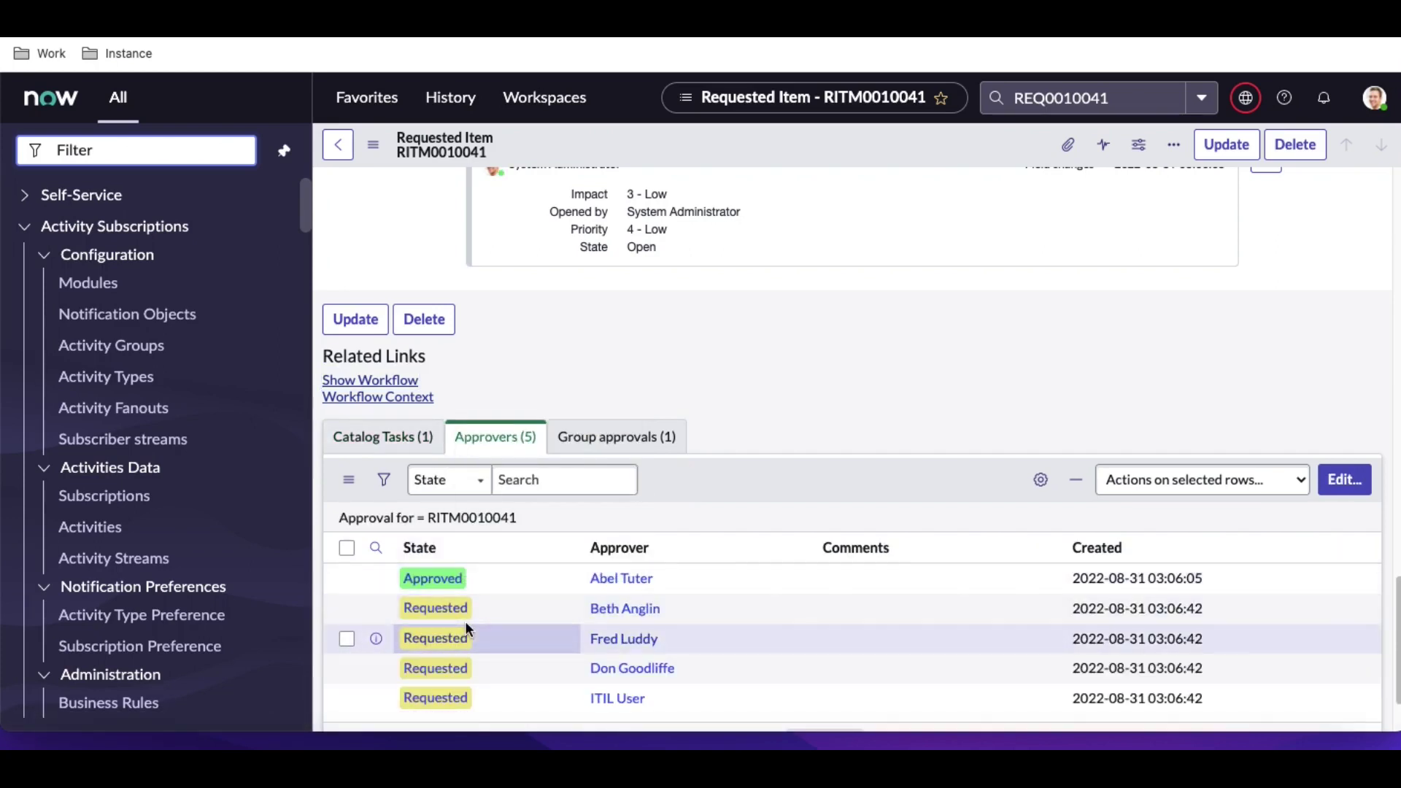
right_click(474, 607)
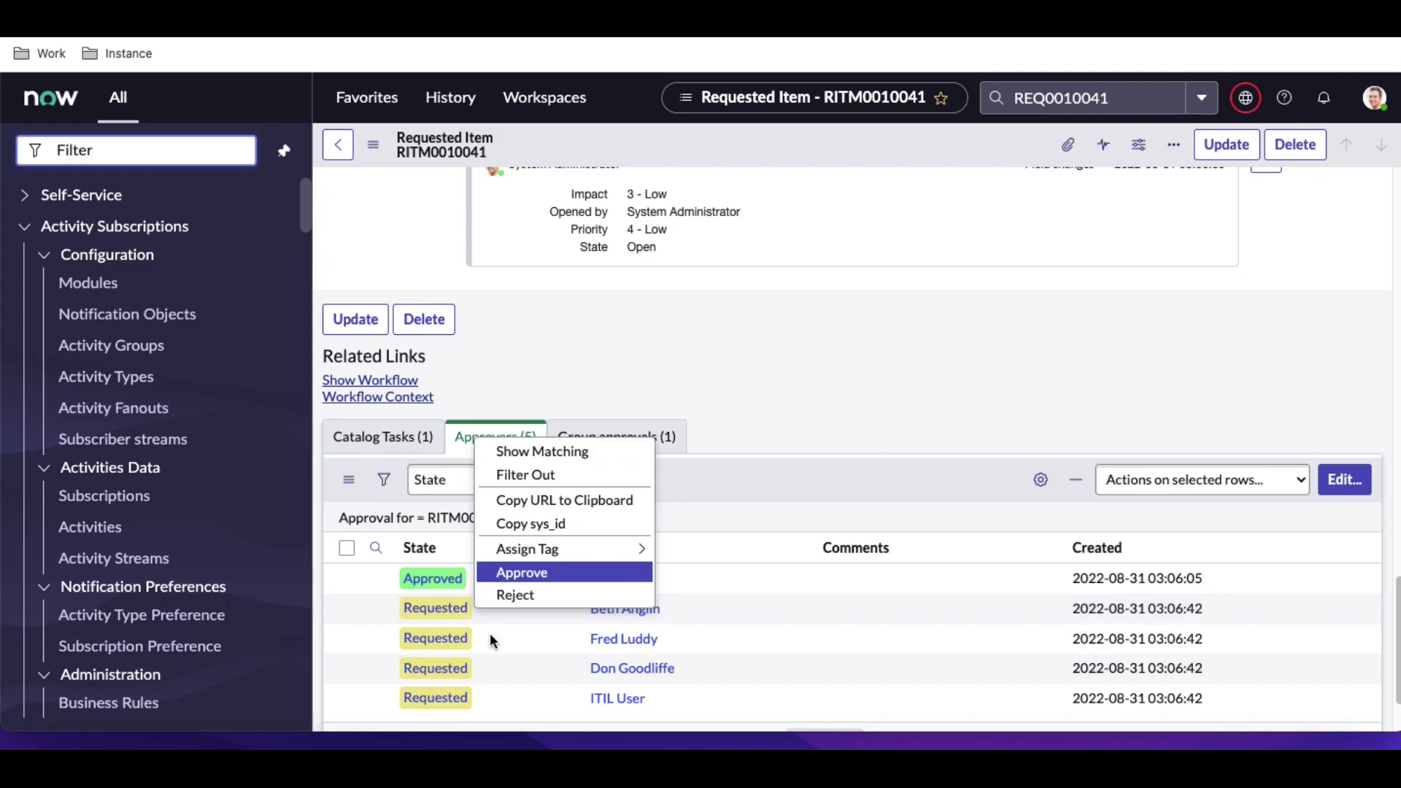
scroll(490, 639, "down", 1)
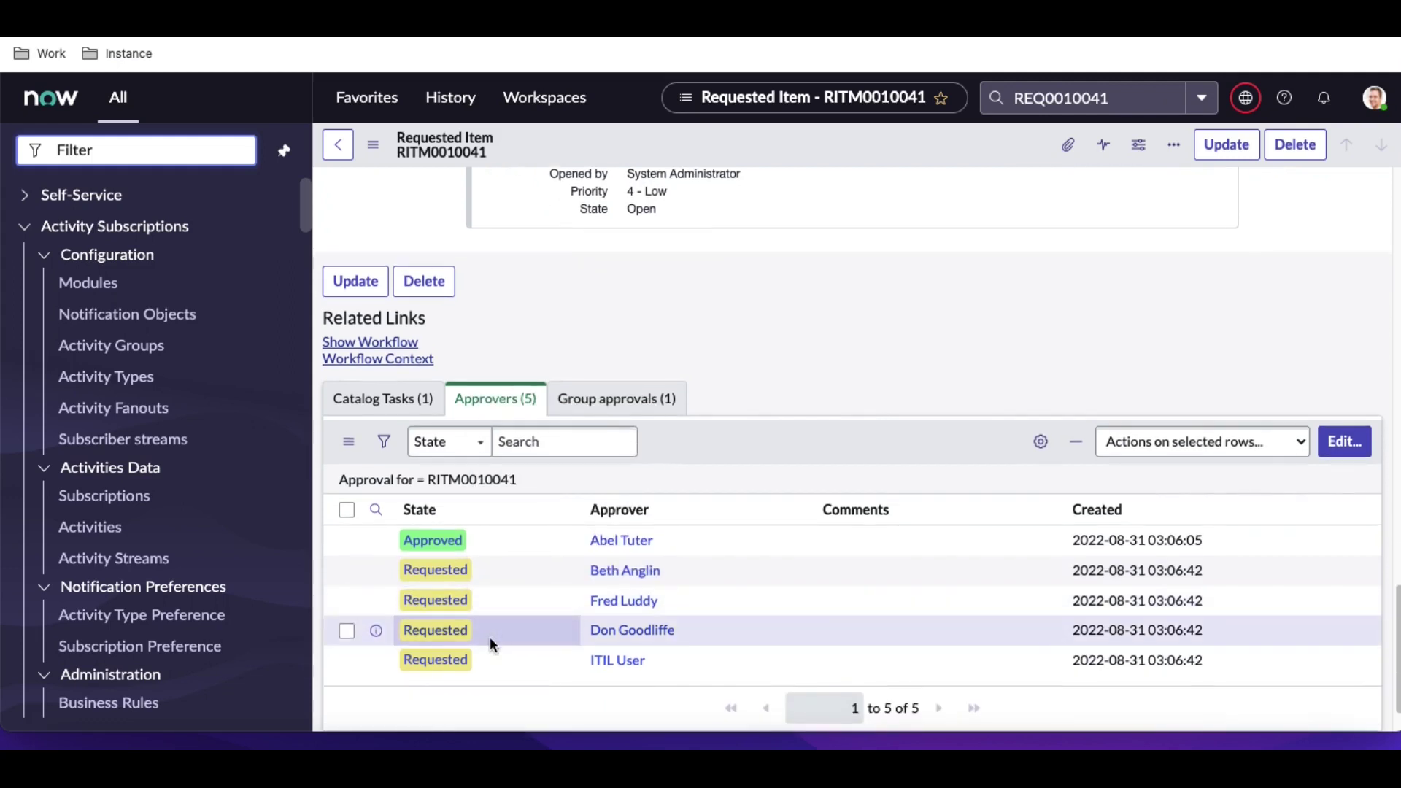
scroll(490, 642, "down", 15)
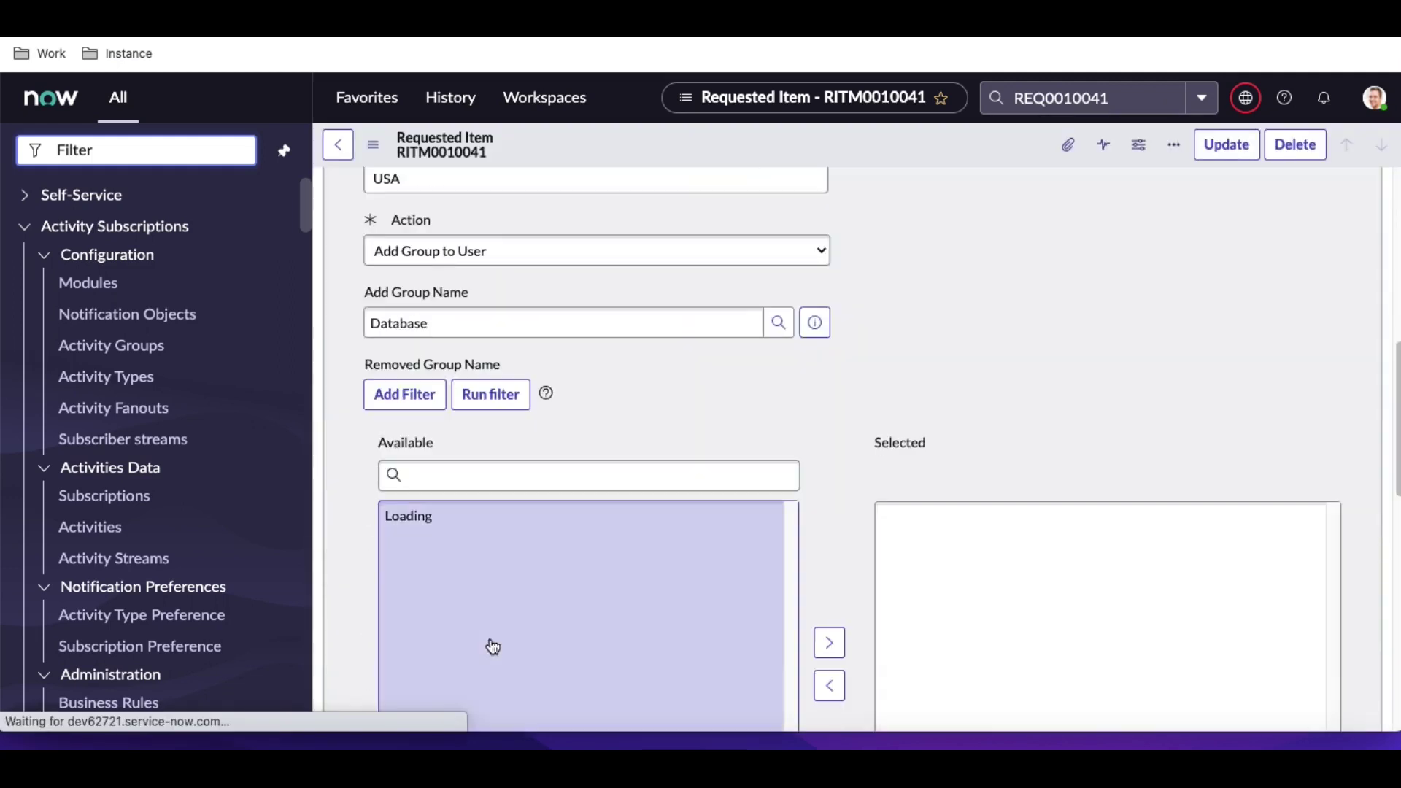
scroll(493, 646, "down", 9)
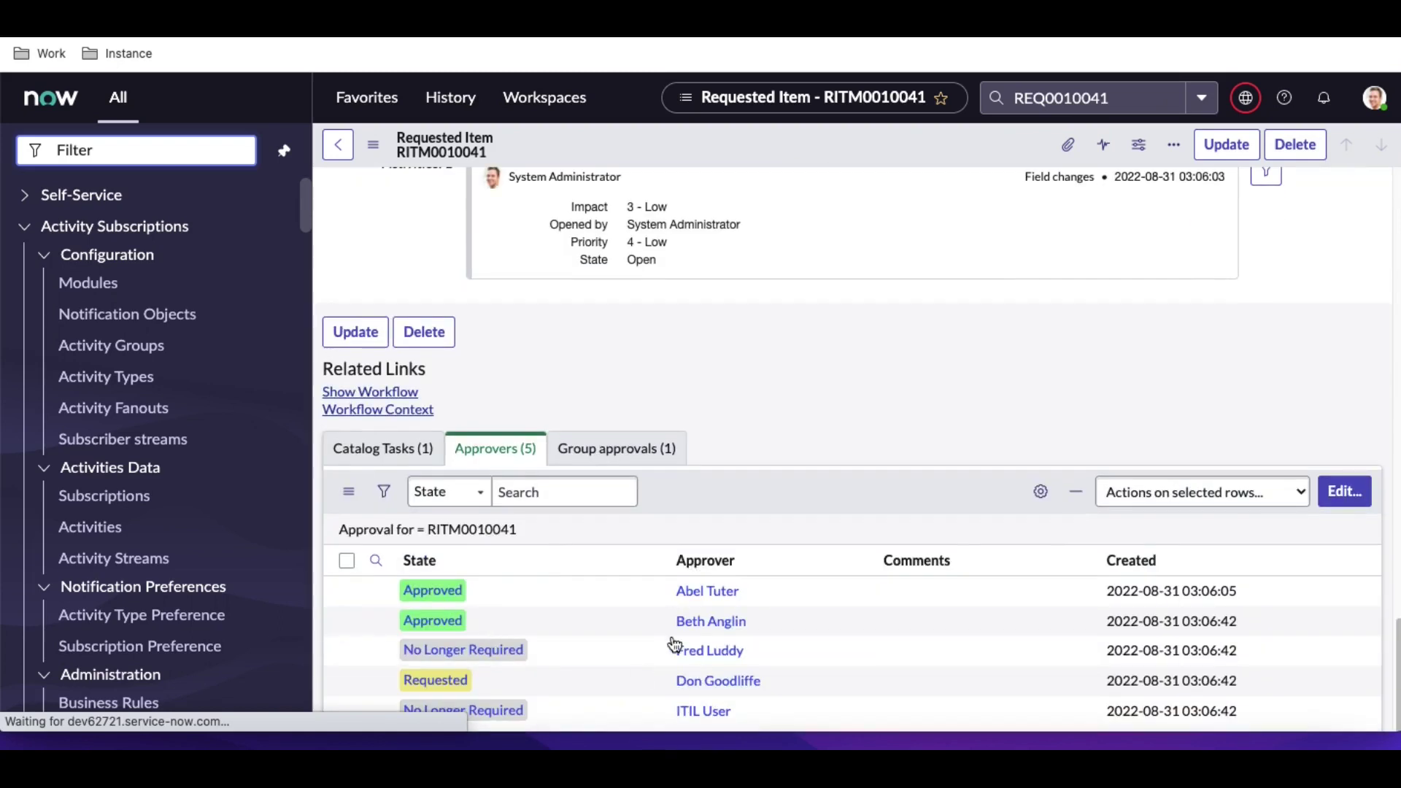
scroll(576, 416, "up", 12)
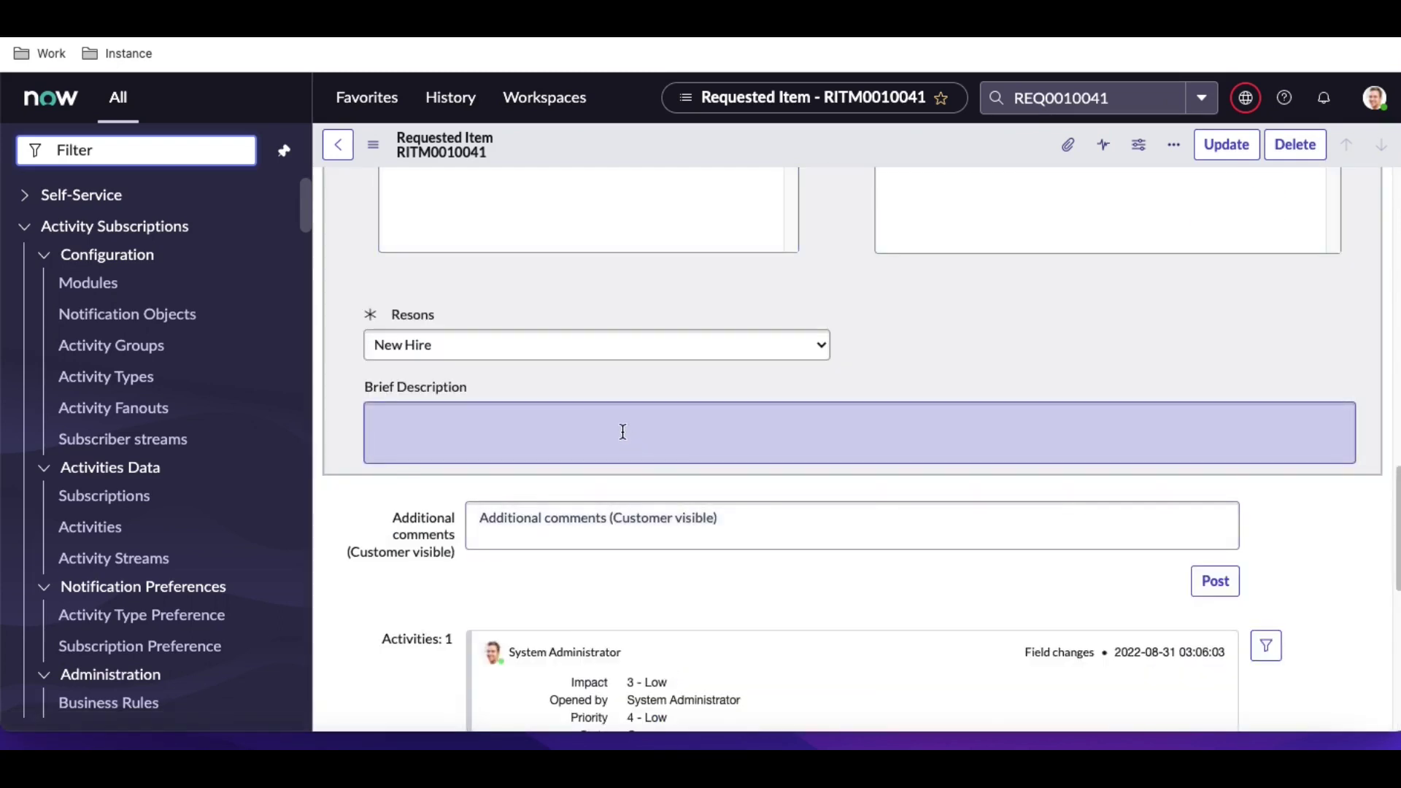
scroll(620, 432, "down", 12)
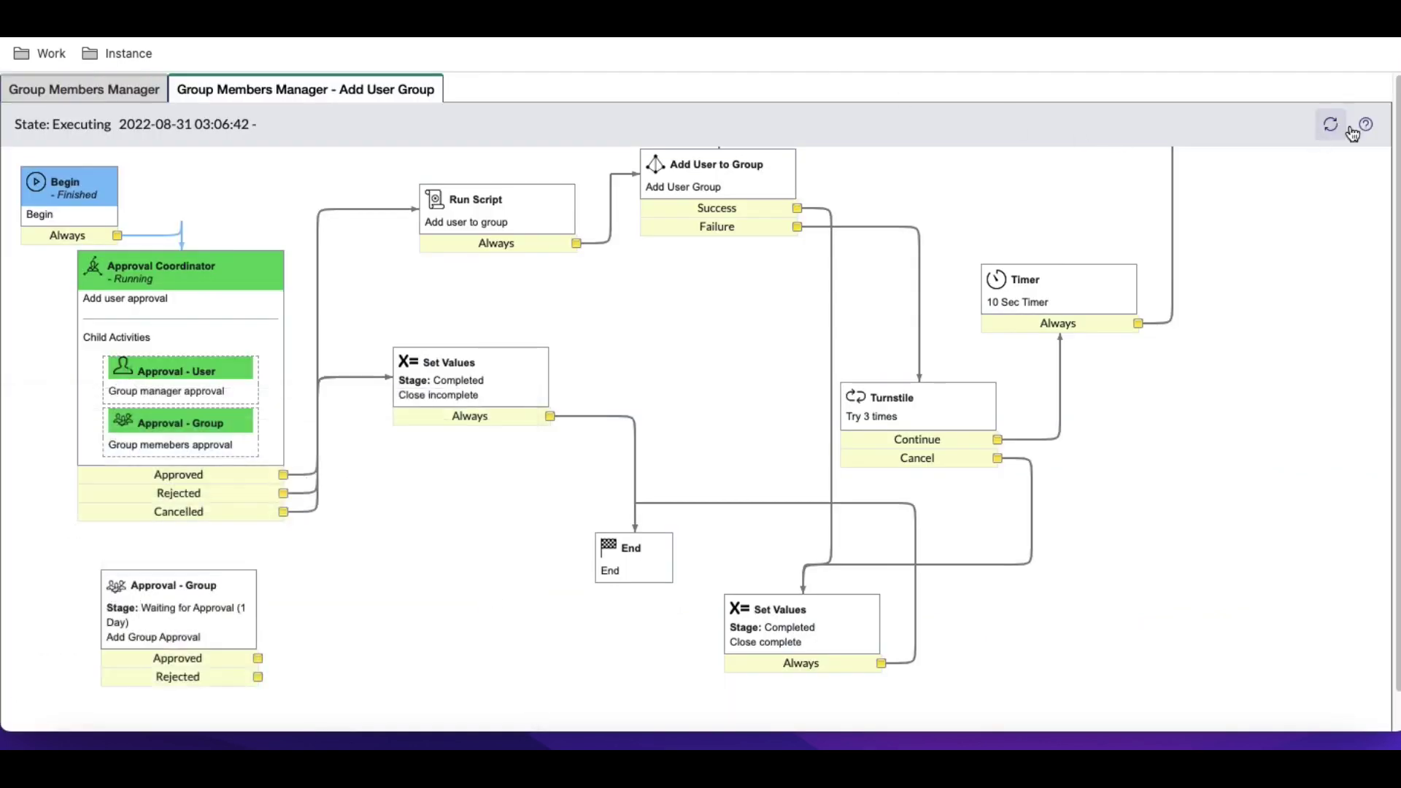
left_click(1330, 126)
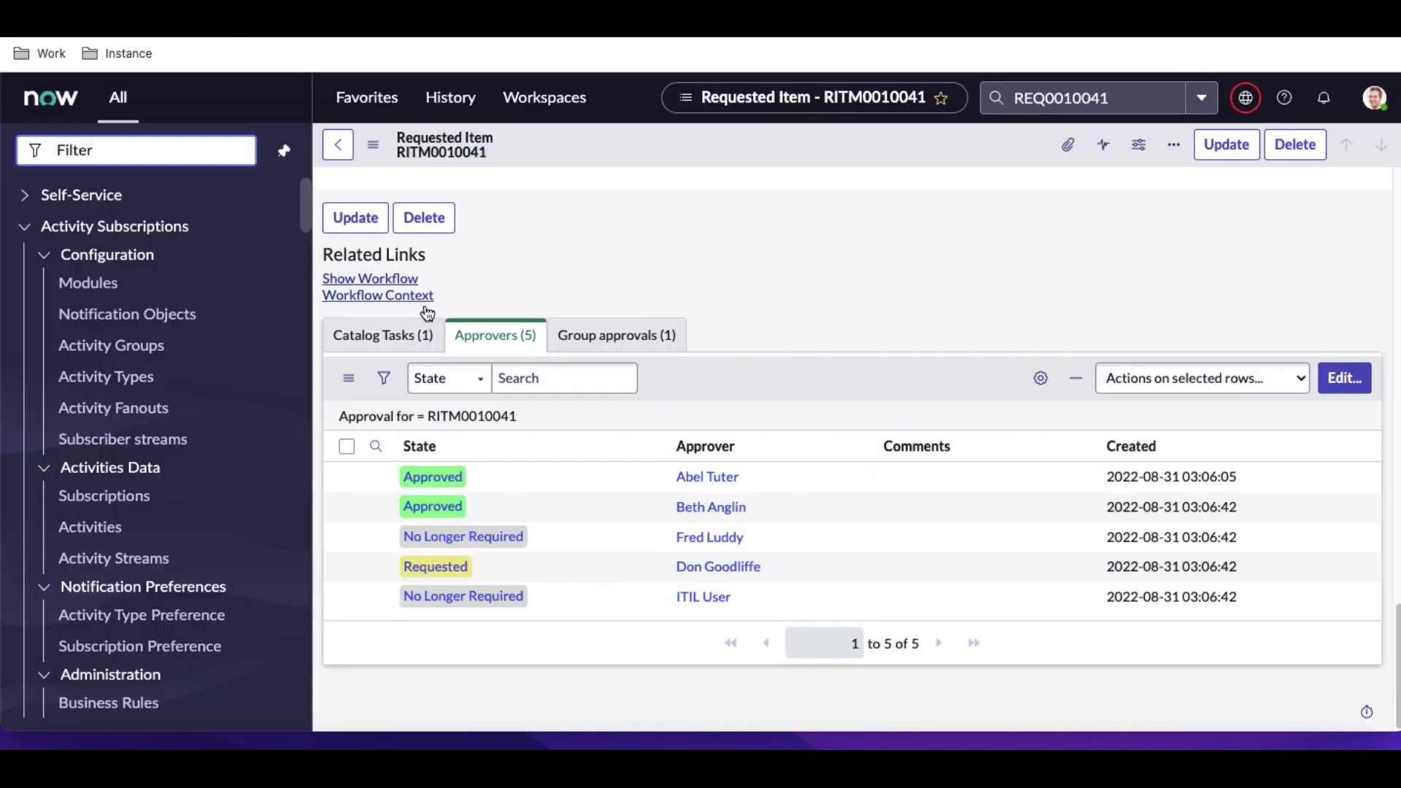
Approve the last approval still in the Requested state and refresh the Add User Group workflow view.
right_click(463, 567)
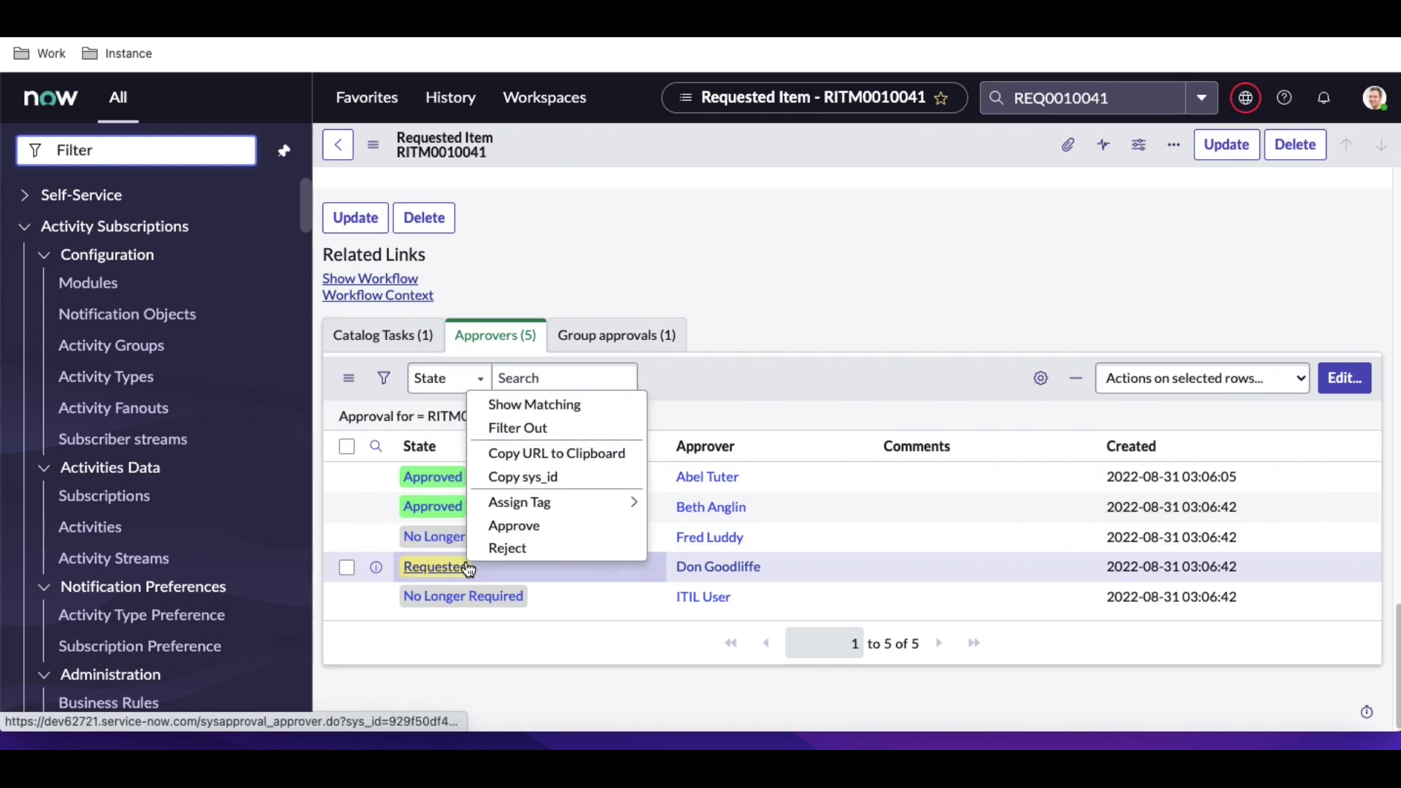
left_click(503, 527)
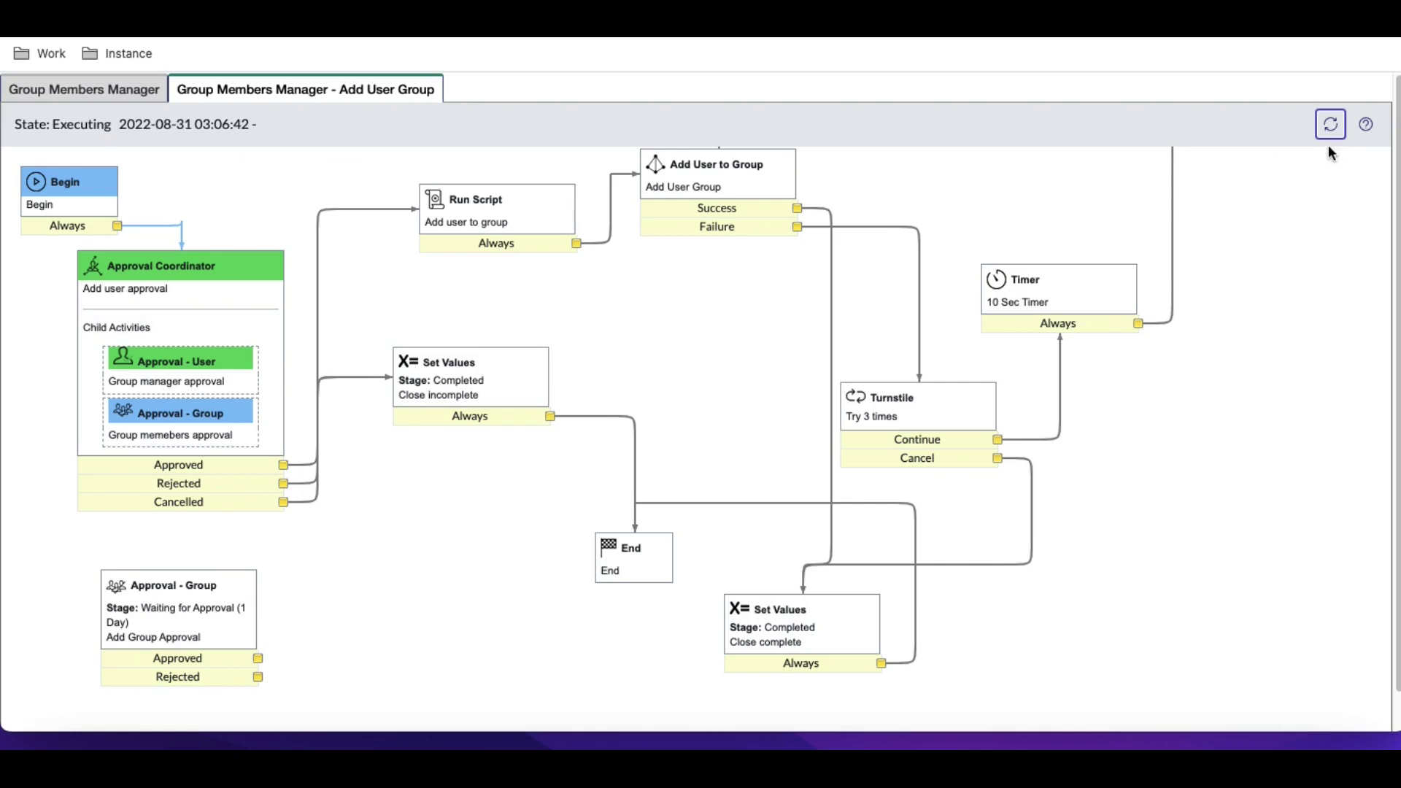
left_click(1331, 125)
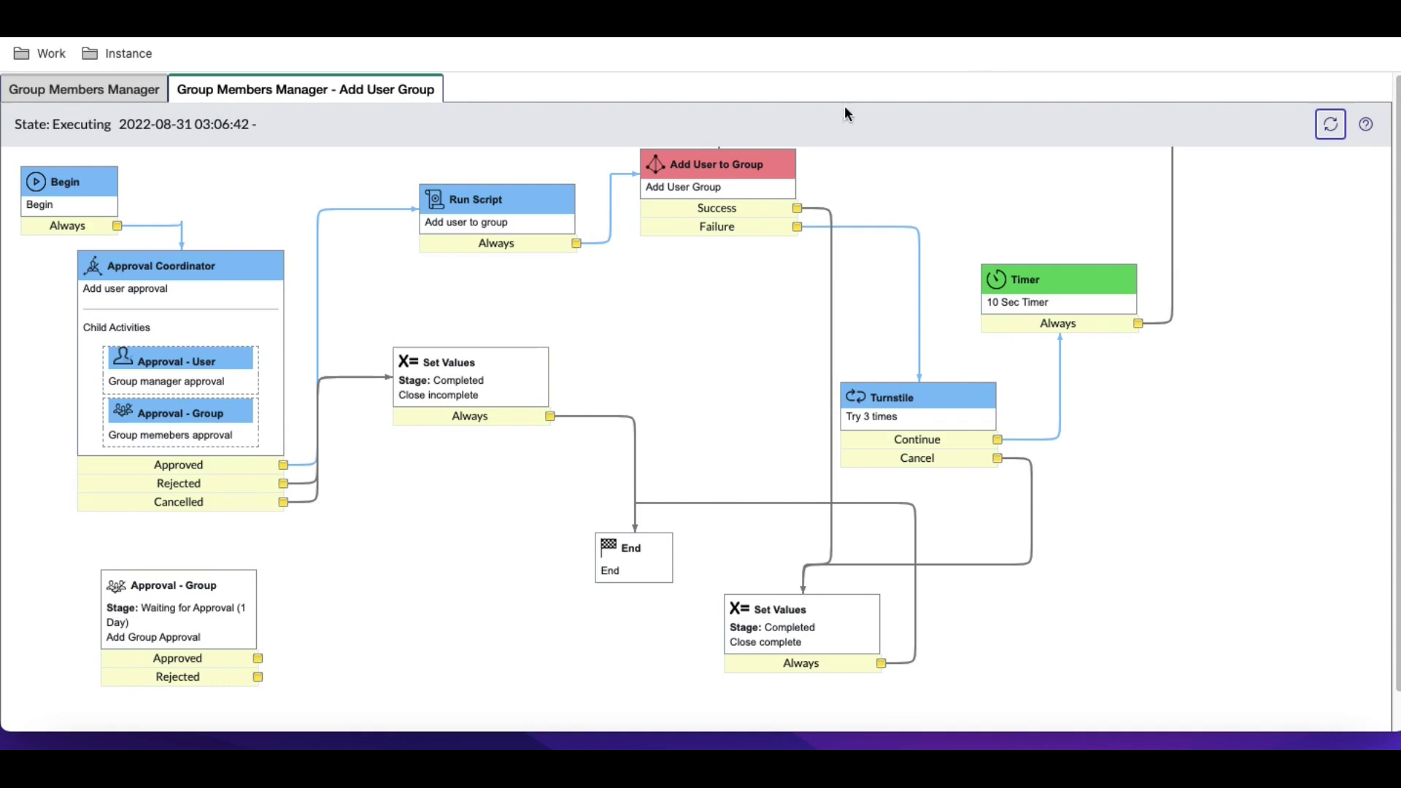
Inspect the Add User to Group, Turnstile and Timer activities in the running workflow, and refresh it to follow the retry.
mouse_move(728, 163)
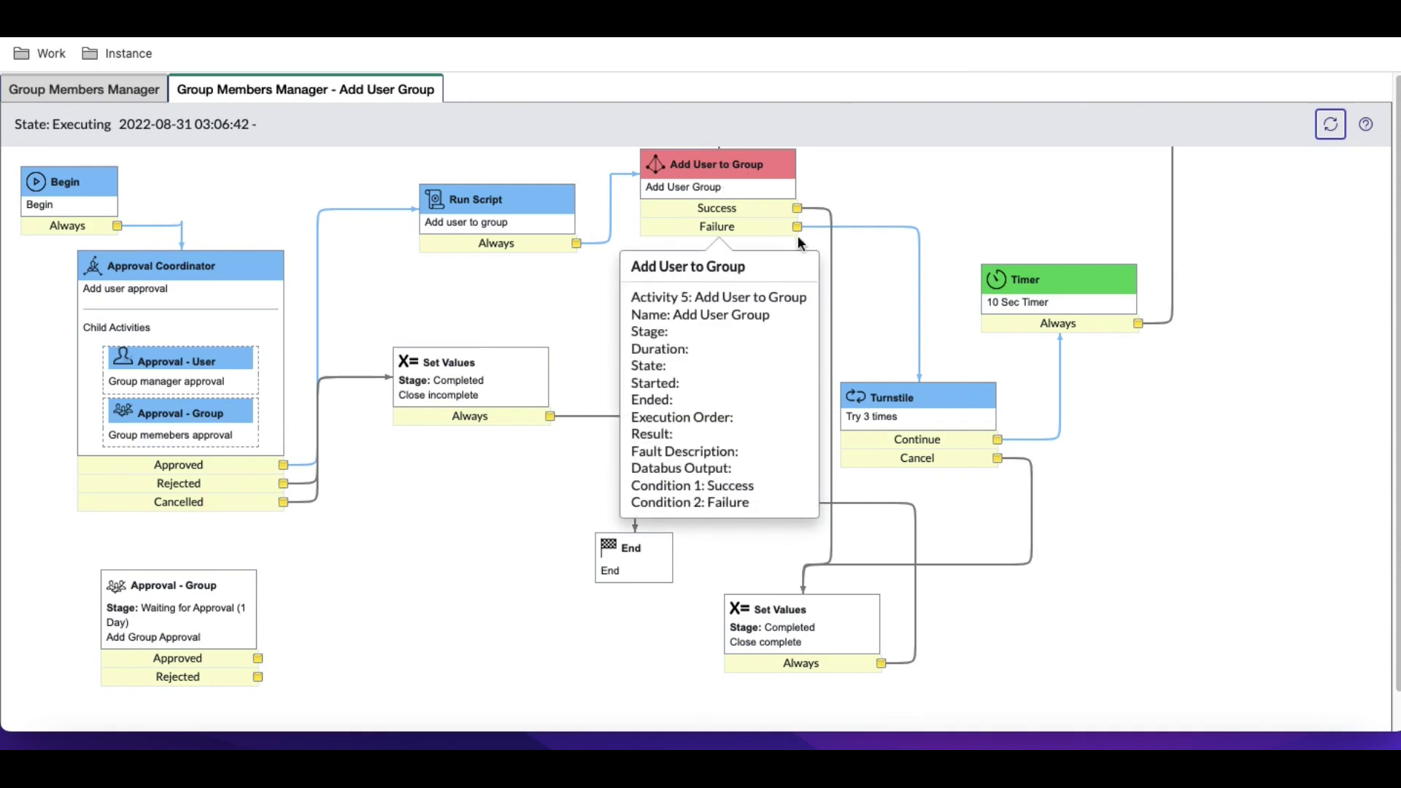
mouse_move(955, 422)
mouse_move(1060, 298)
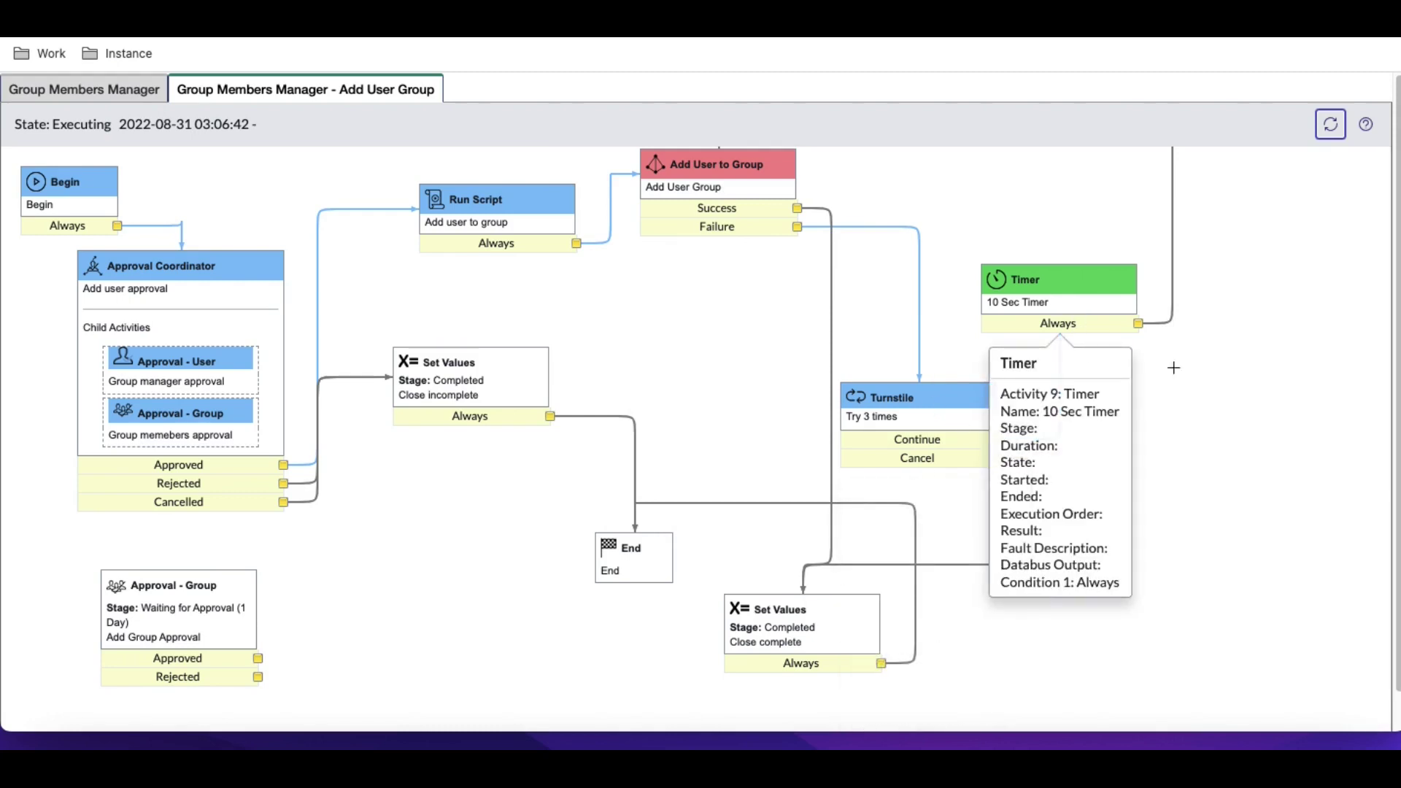
left_click(1330, 128)
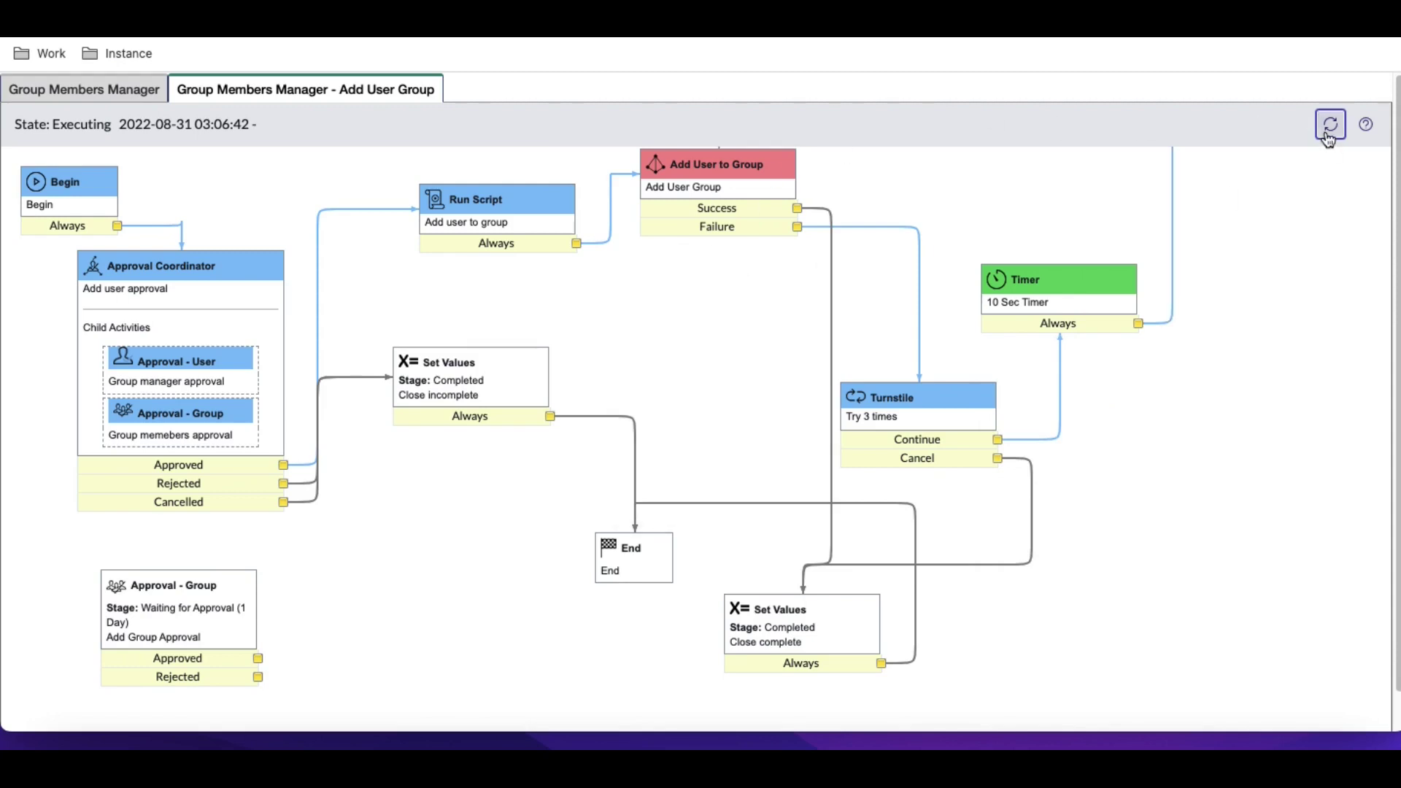
Refresh the running Add User Group workflow repeatedly to follow the retry loop through to its end.
left_click(1329, 133)
left_click(1329, 130)
left_click(1328, 137)
left_click(1329, 138)
left_click(1329, 137)
left_click(1329, 137)
left_click(1328, 137)
left_click(1328, 137)
Examine the Turnstile's Continue and Cancel paths, the Timer, Add User to Group and the closing Set Values activity in the executed workflow.
mouse_move(948, 424)
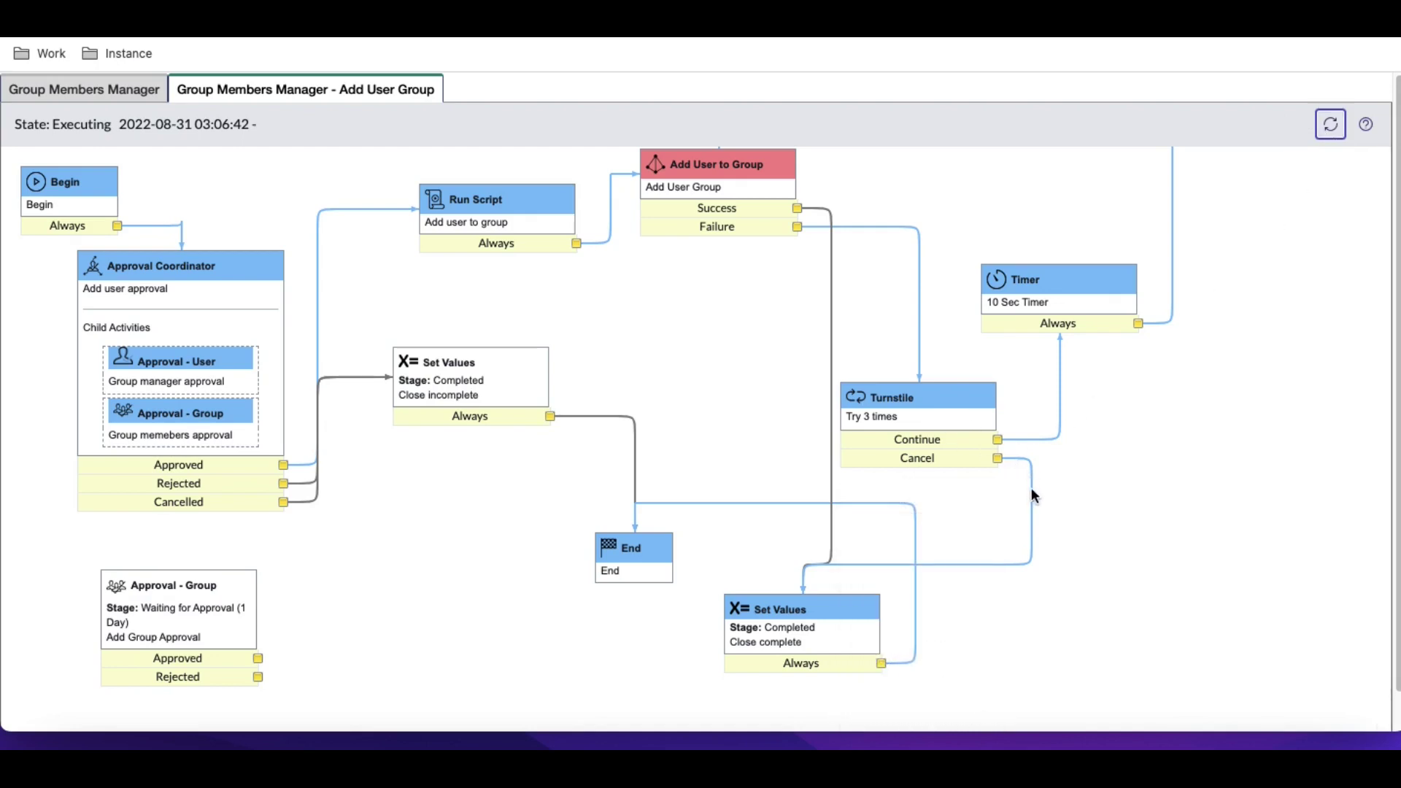
mouse_move(780, 629)
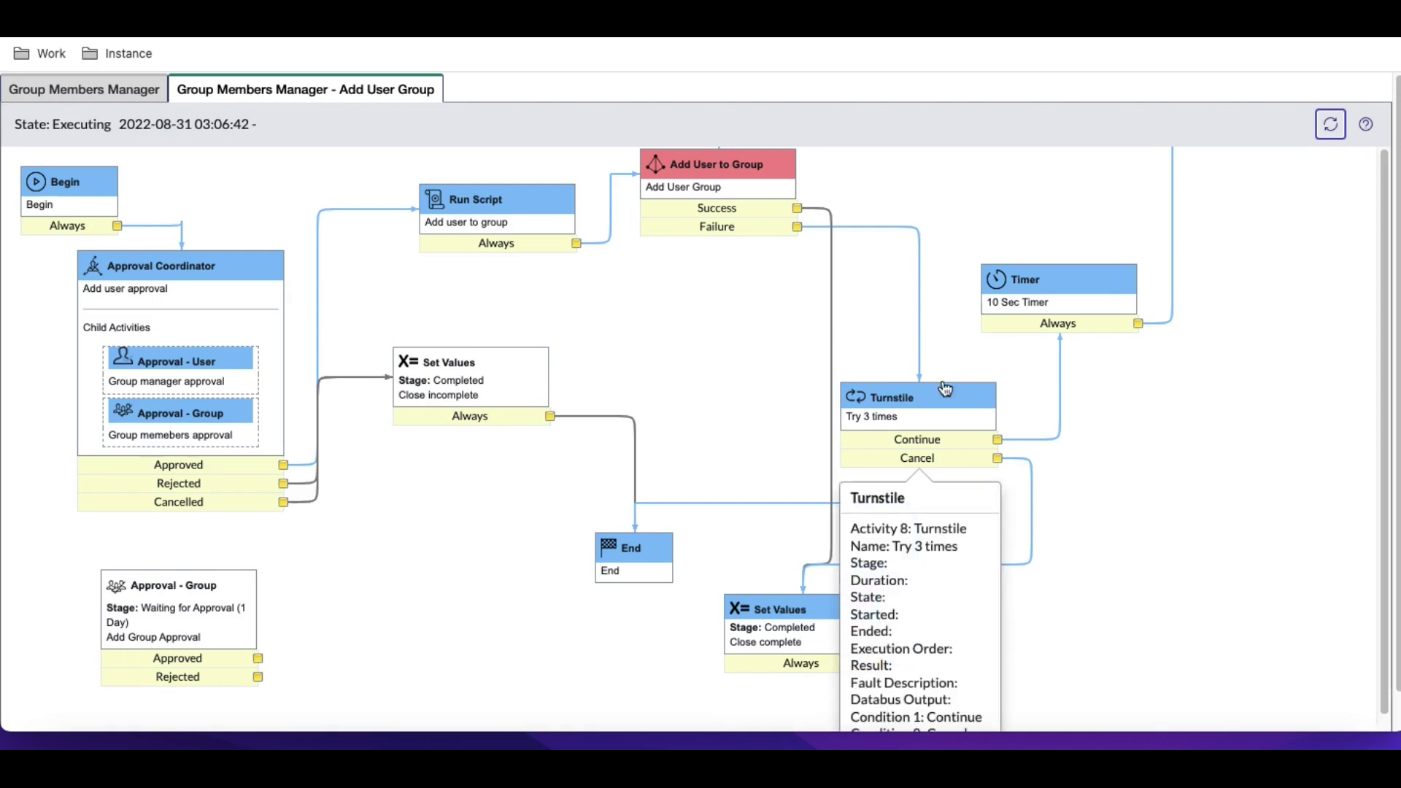
mouse_move(962, 457)
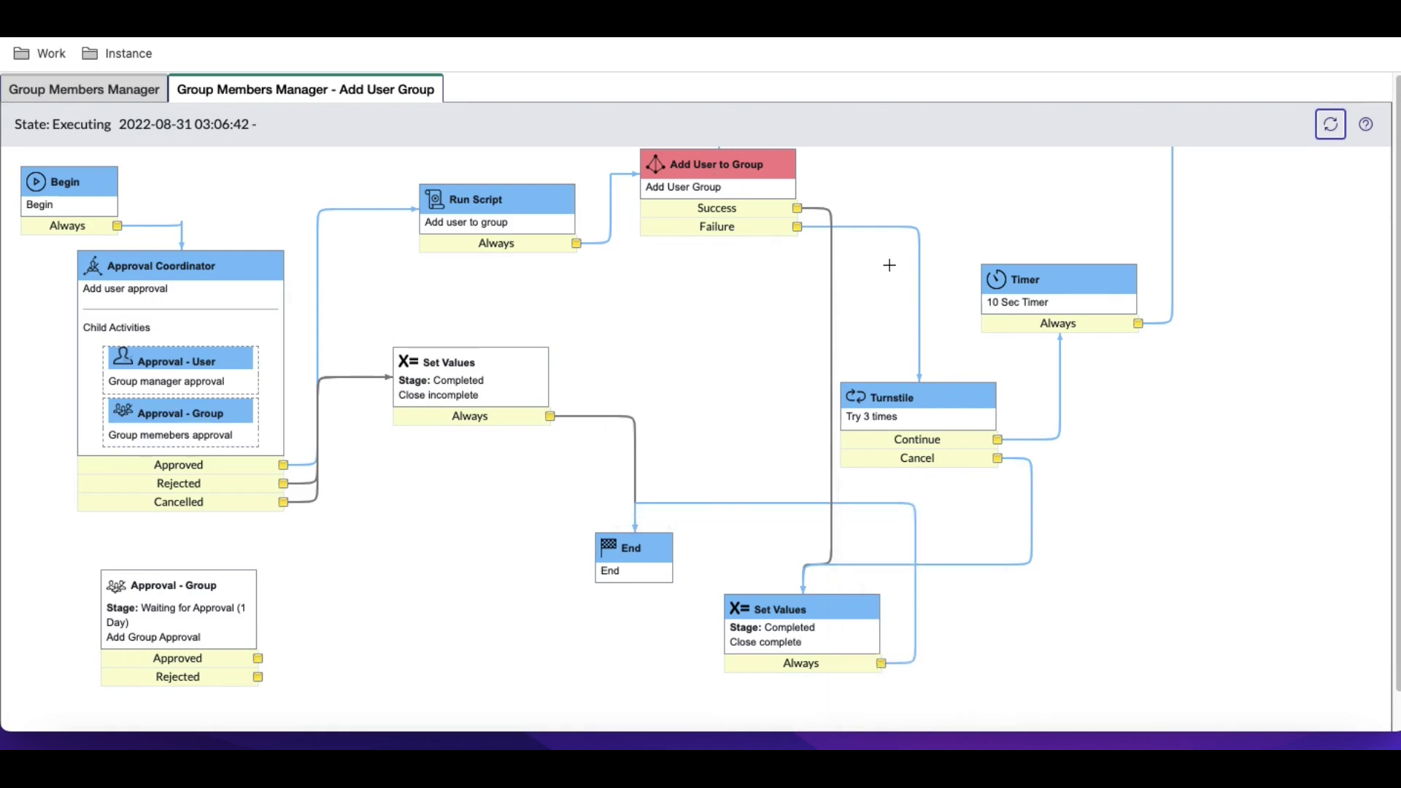
mouse_move(1009, 459)
mouse_move(1029, 289)
mouse_move(714, 191)
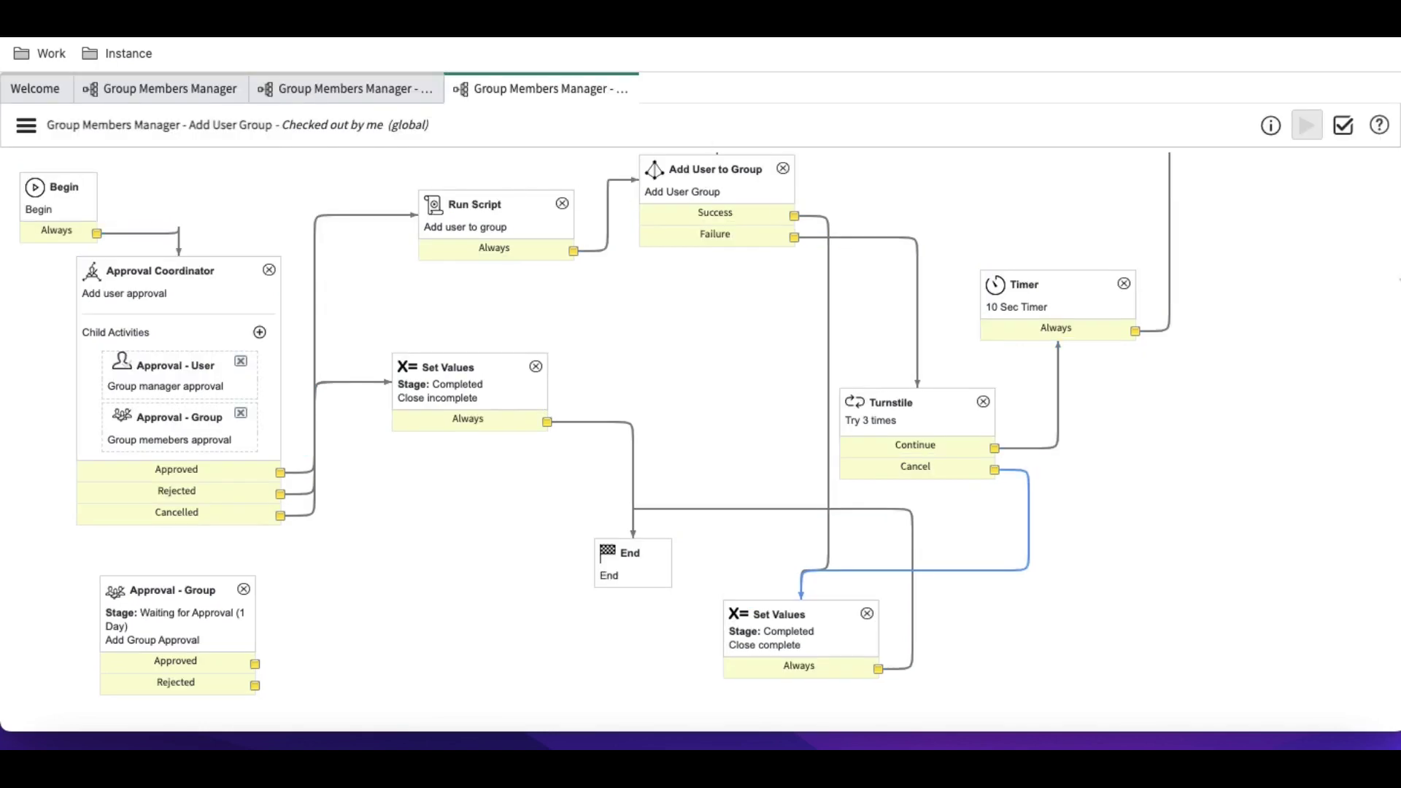
In the Add User Group workflow editor, clear the core activities filter and list the Approvals activities to find Rollback To.
left_click(1397, 399)
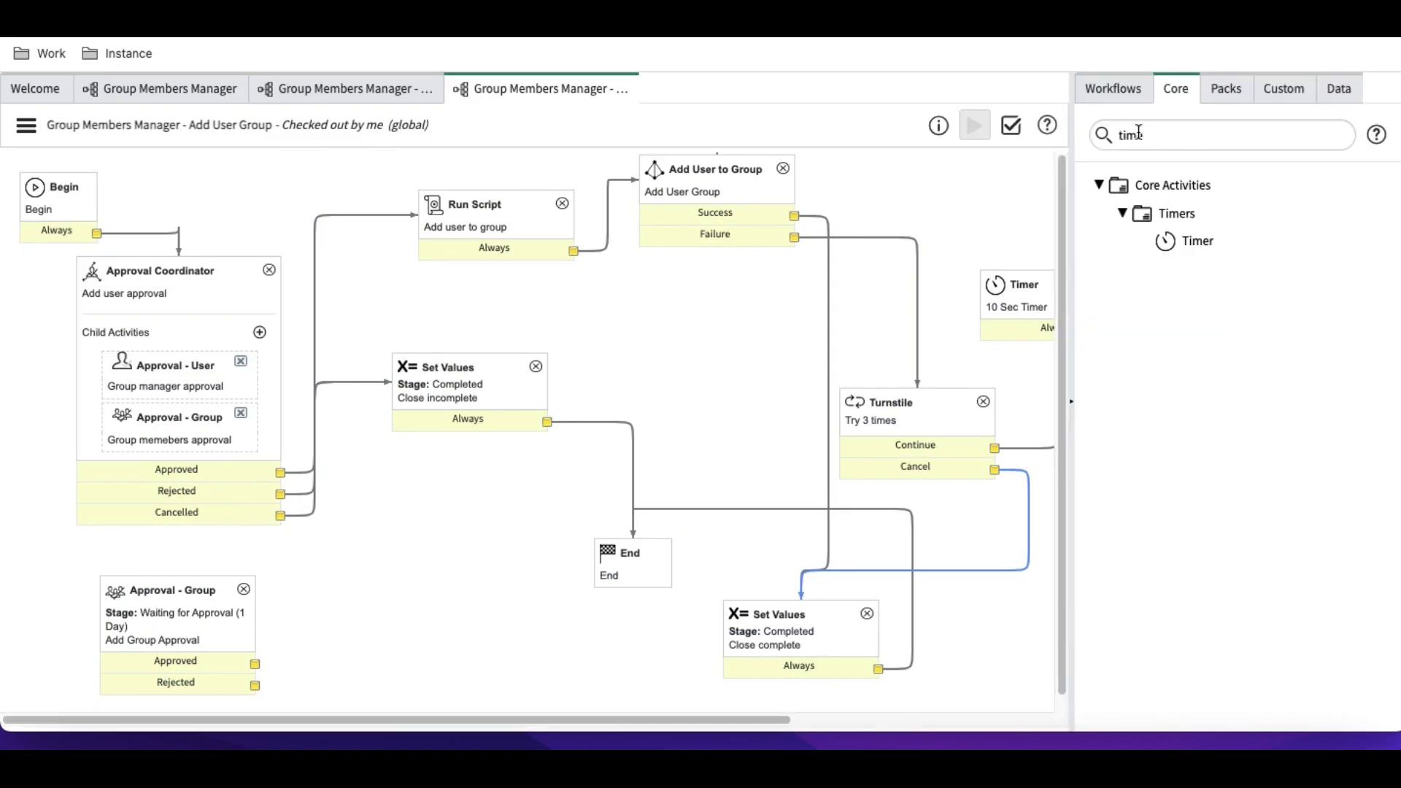
left_click(1129, 95)
left_click(1175, 88)
double_click(1205, 132)
key("BackSpace")
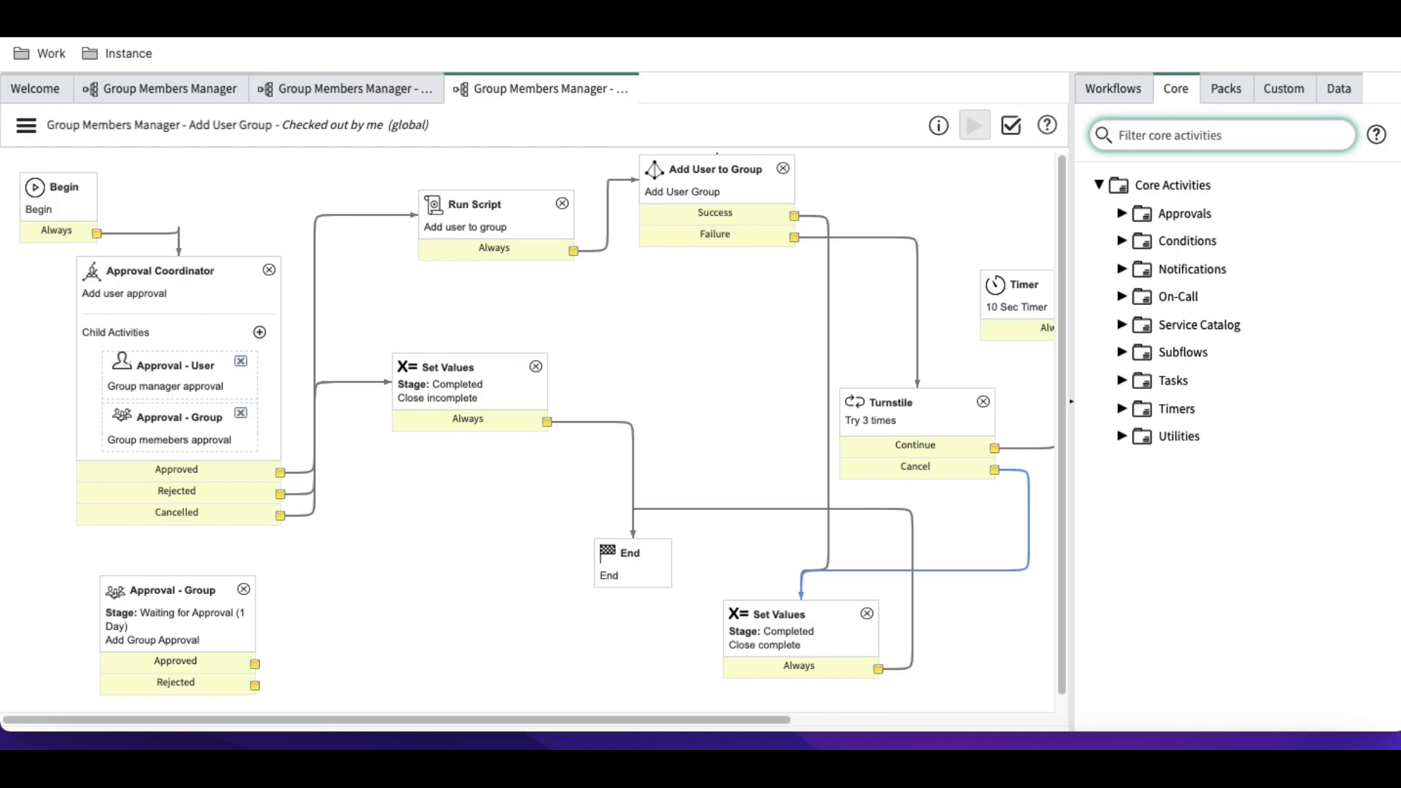
left_click(1122, 214)
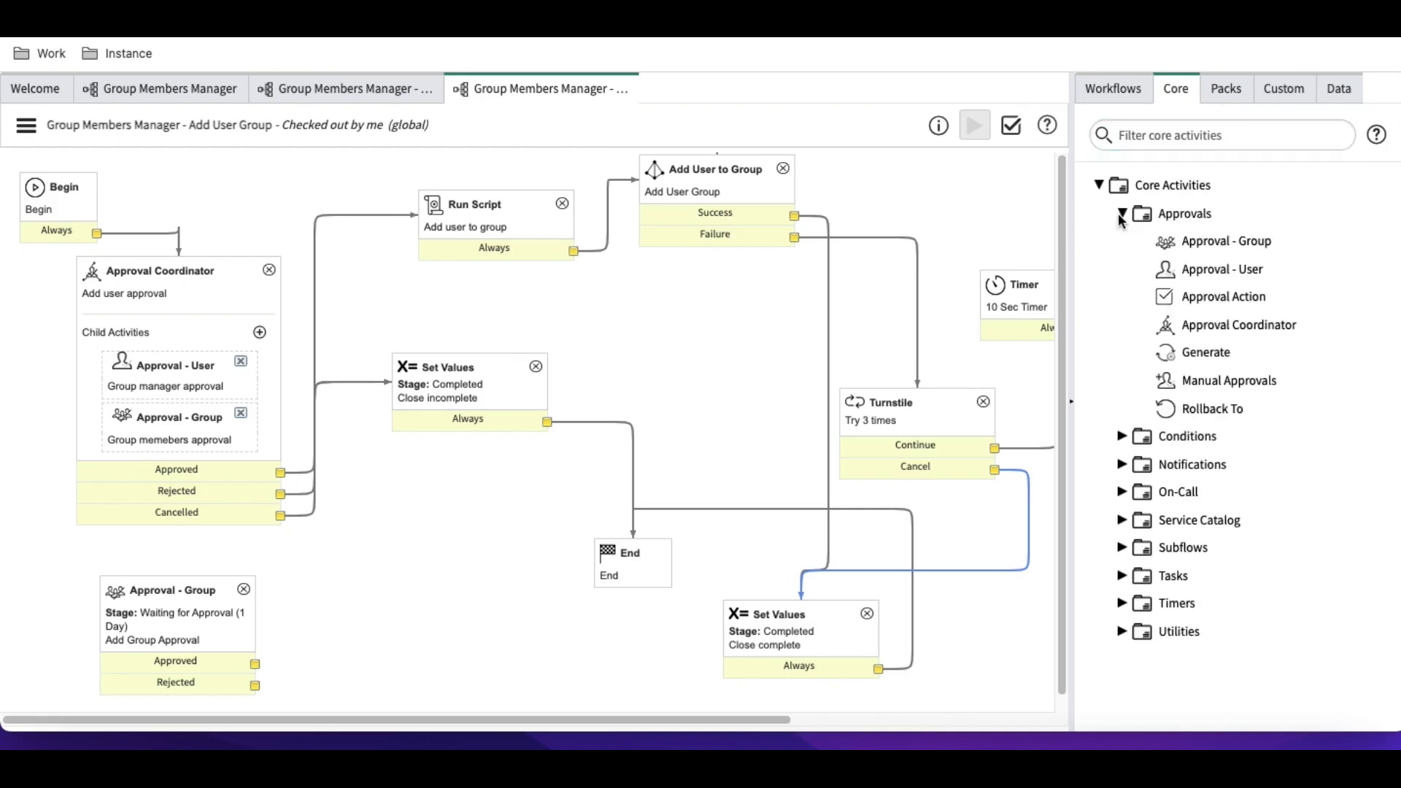
mouse_move(1208, 409)
Remove the connection from Rejected to Set Values and add a Catalog Task named Justification with short description "Justification with more details".
left_click(308, 494)
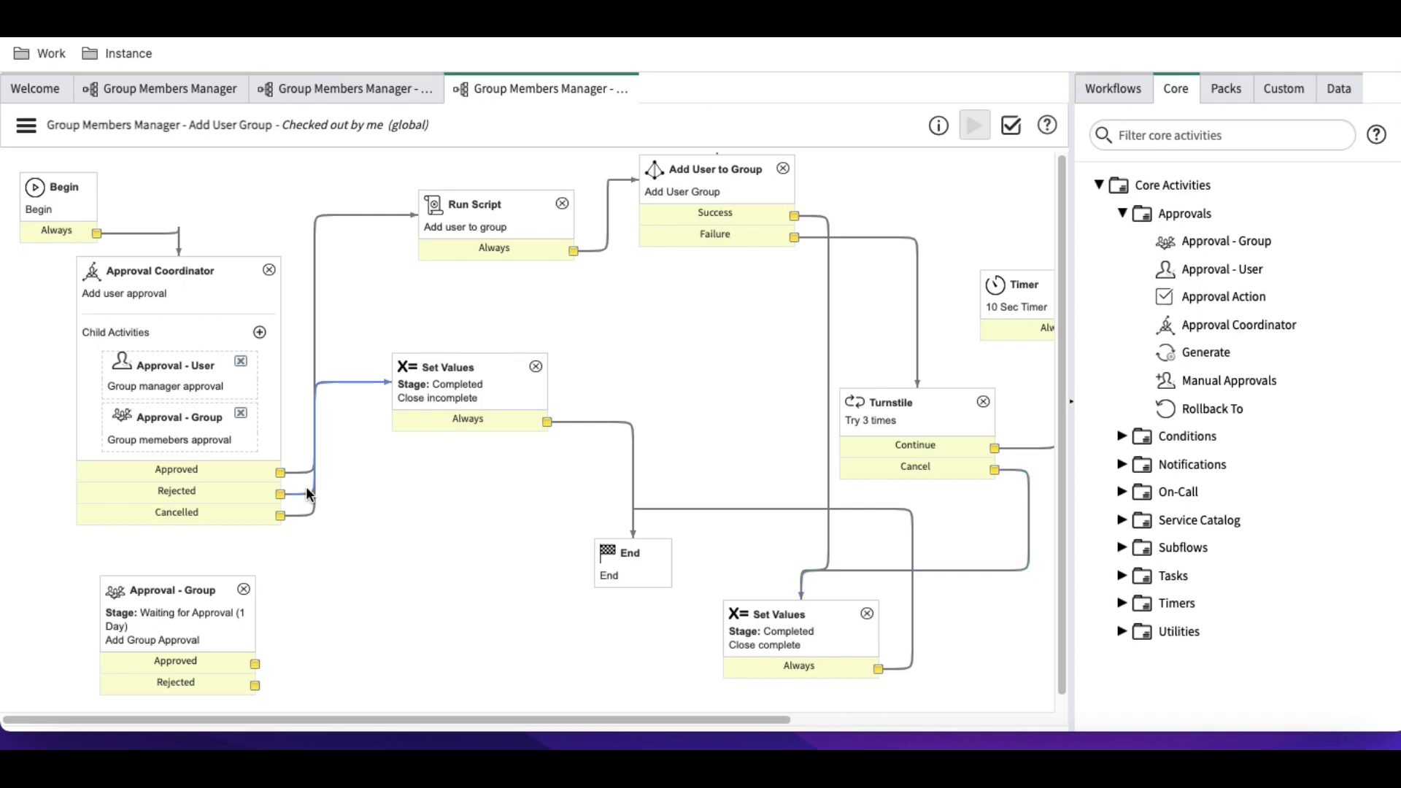
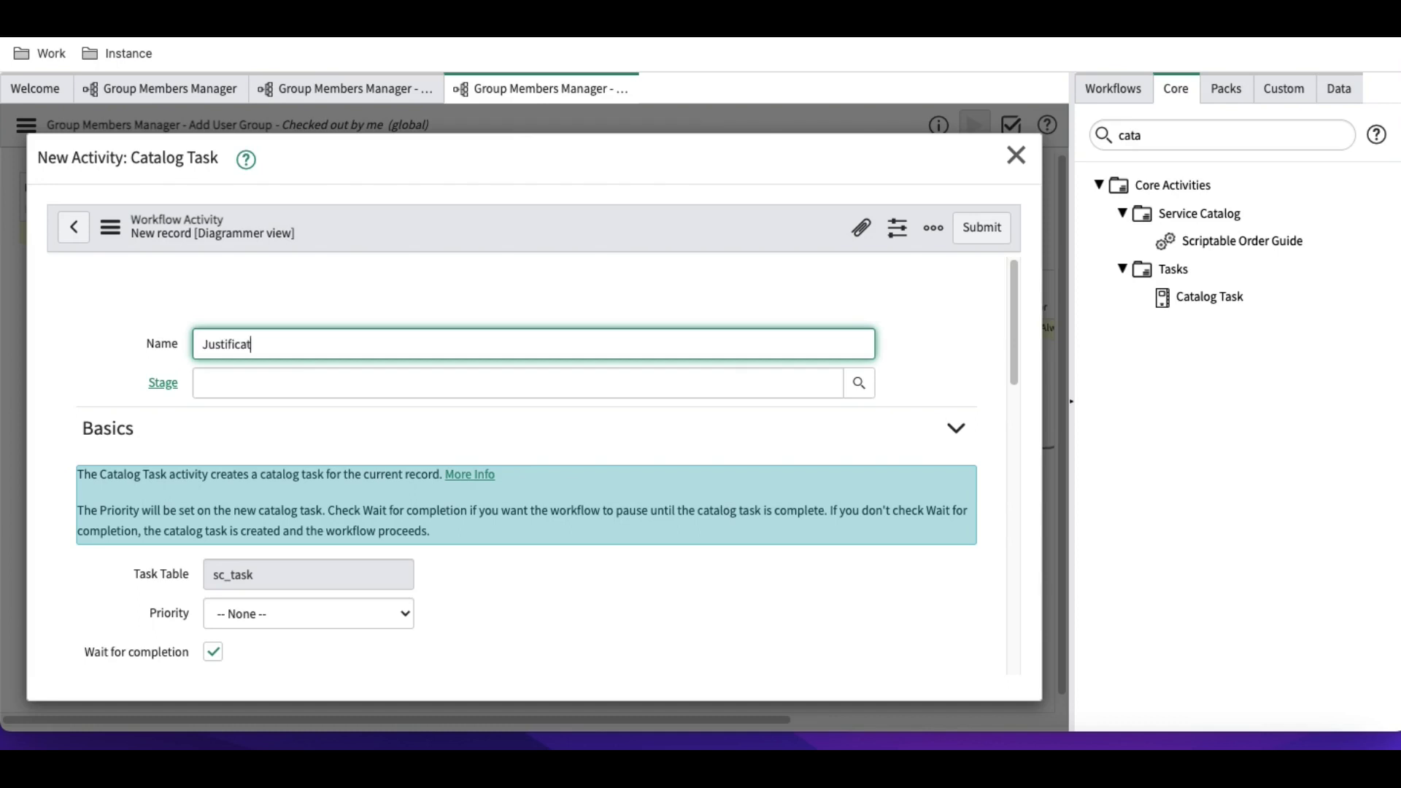
type("na")
scroll(506, 619, "down", 5)
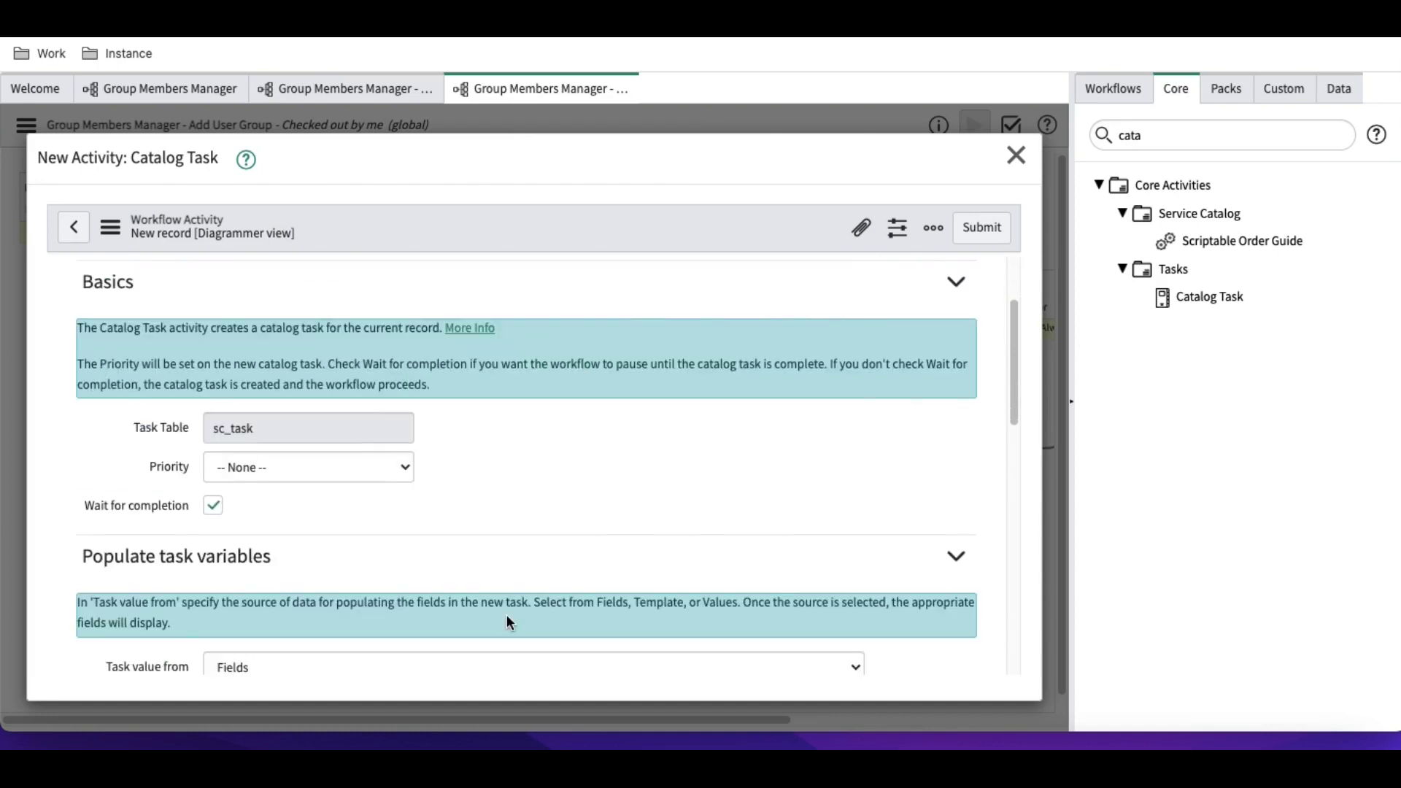
left_click(397, 500)
type("Justification")
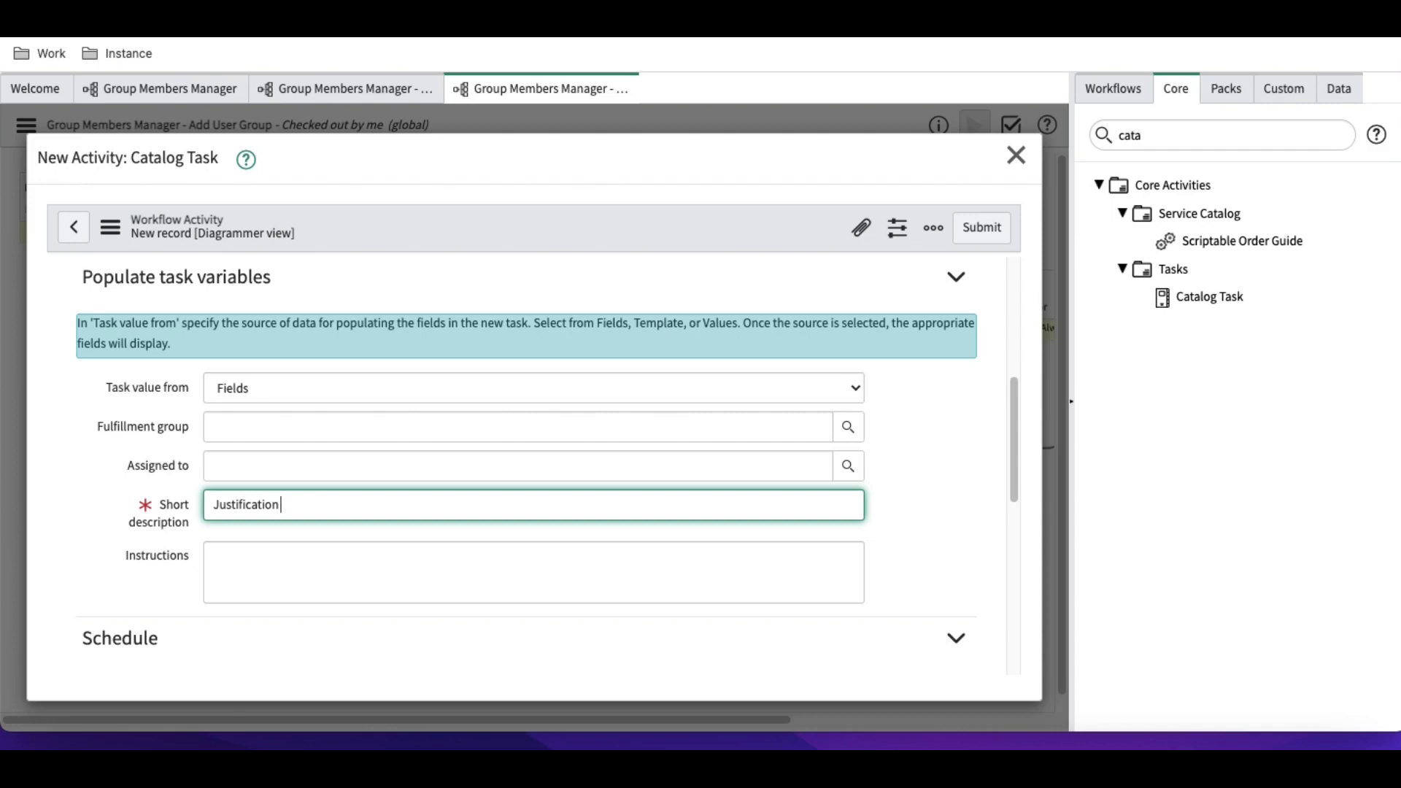
type(" with more details")
left_click(419, 581)
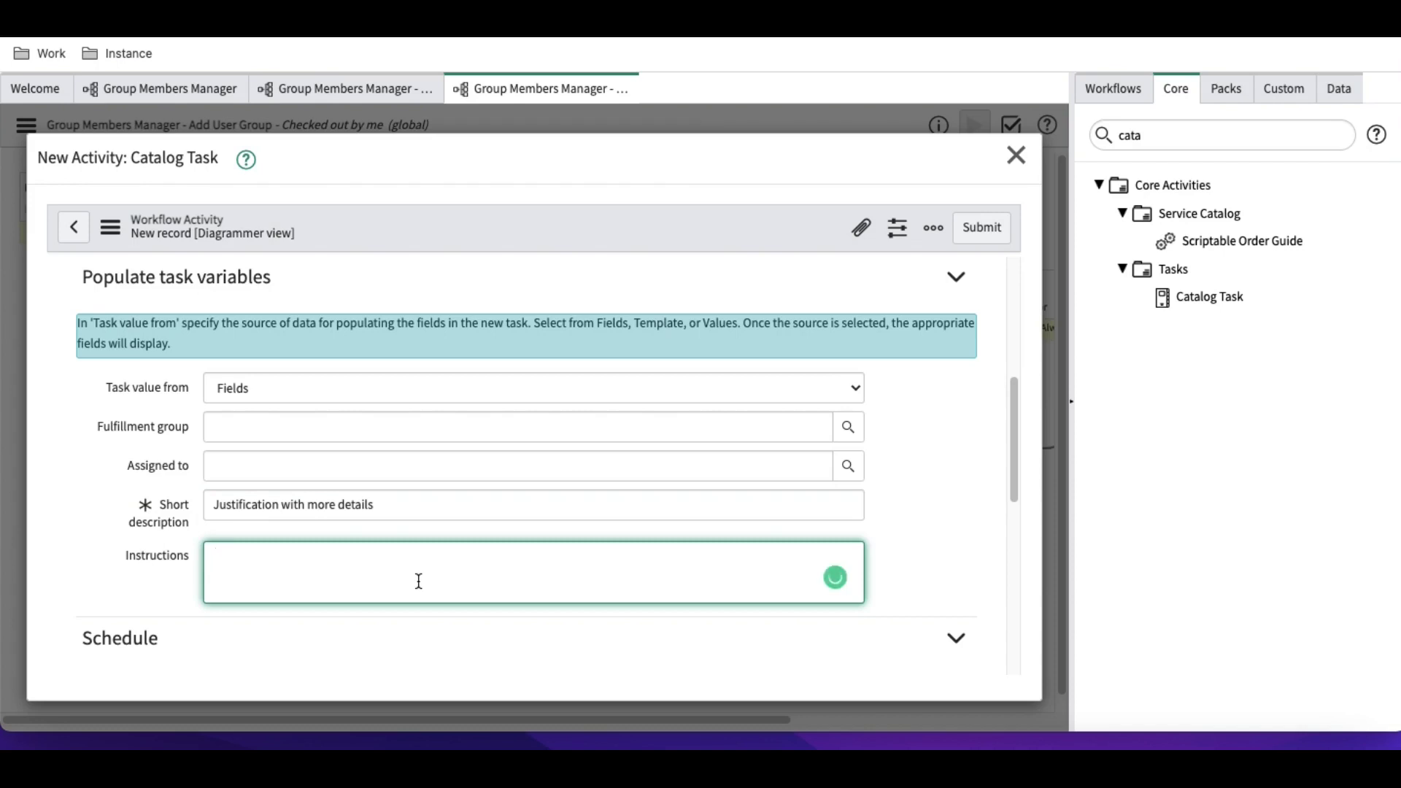
left_click(976, 239)
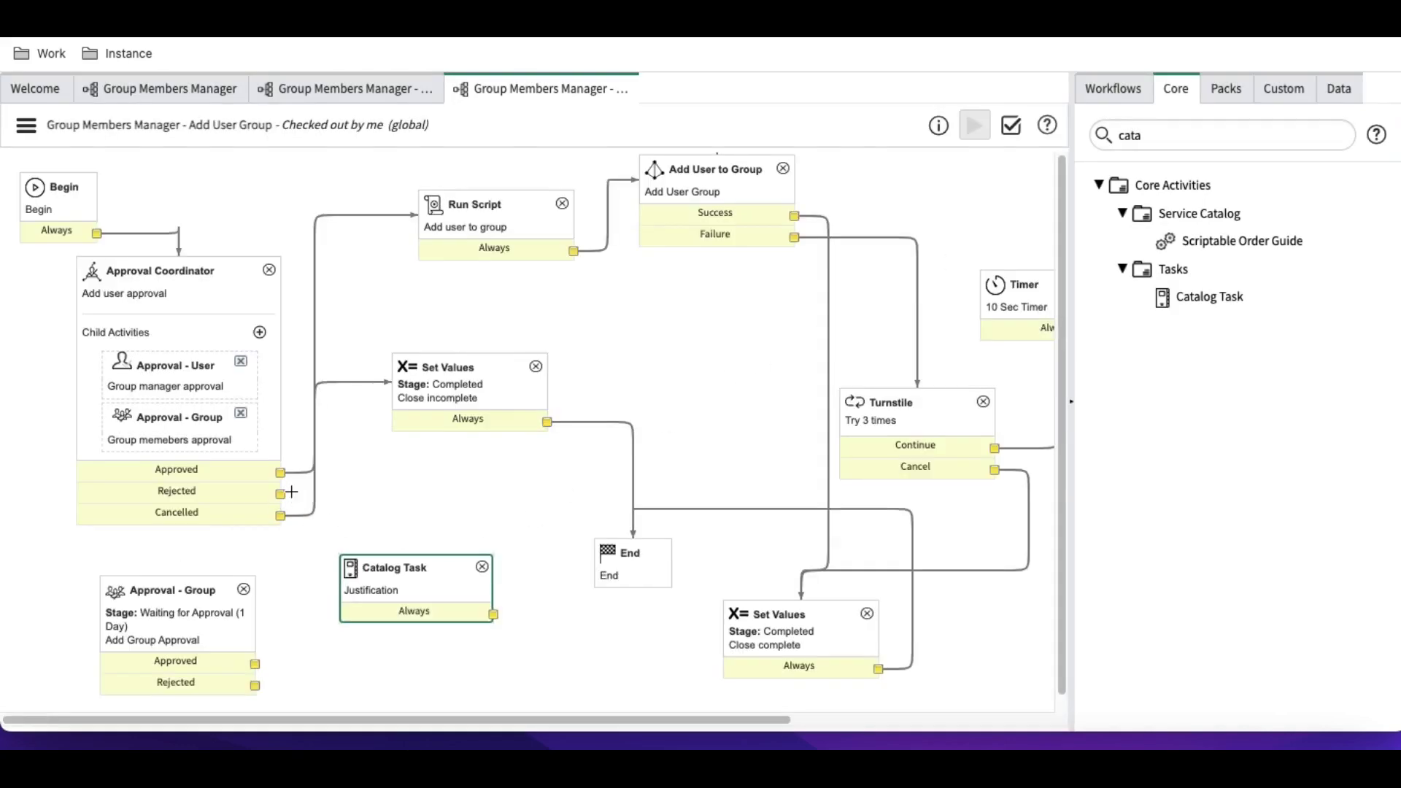
Connect the Approval Coordinator's Rejected outcome to the Justification Catalog Task and move the task closer to the Approval - Group activity.
left_click_drag(280, 494, 370, 588)
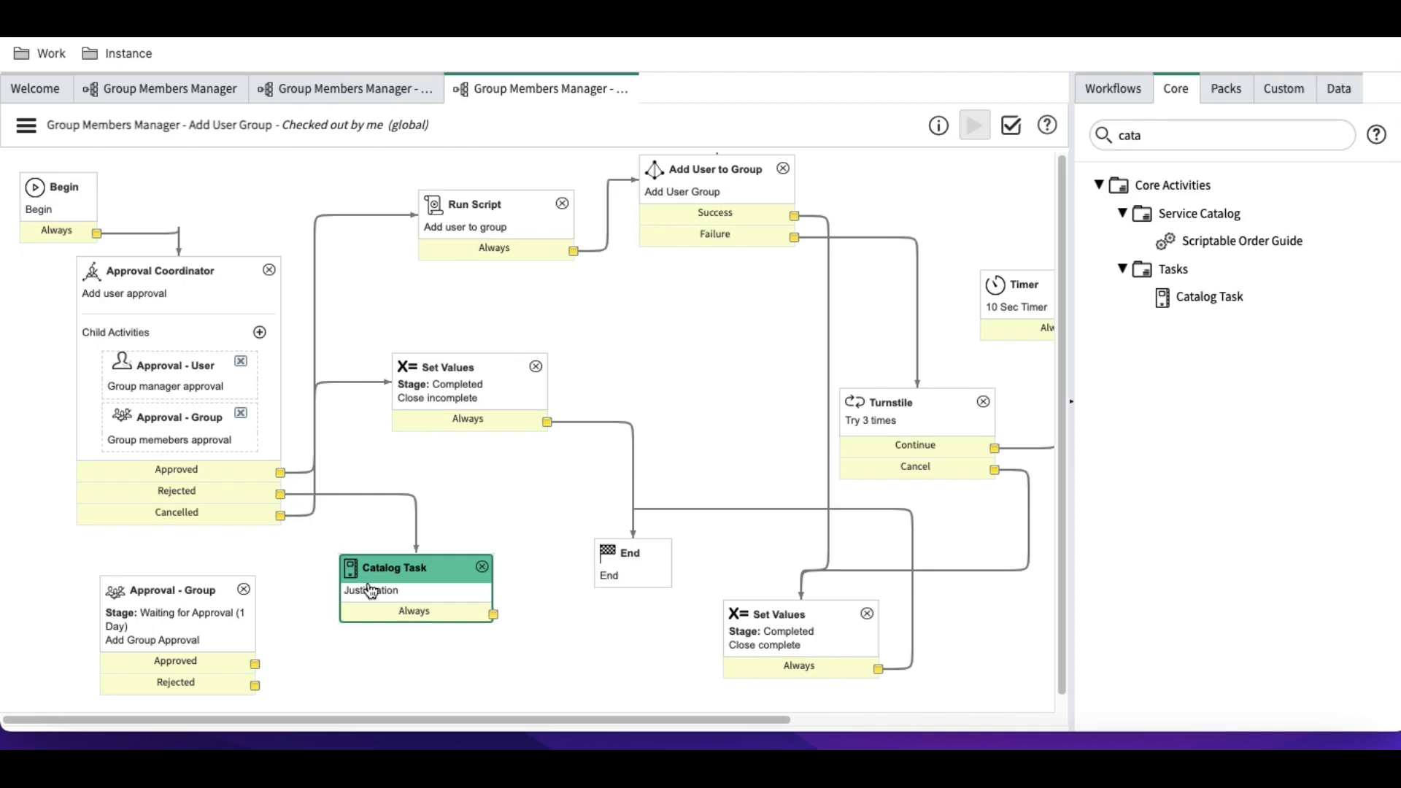
left_click_drag(402, 568, 360, 588)
Add a Rollback To activity named Rollback, placed below Set Values, and connect it from the Catalog Task back to the Approval Coordinator.
double_click(1121, 137)
type("ro")
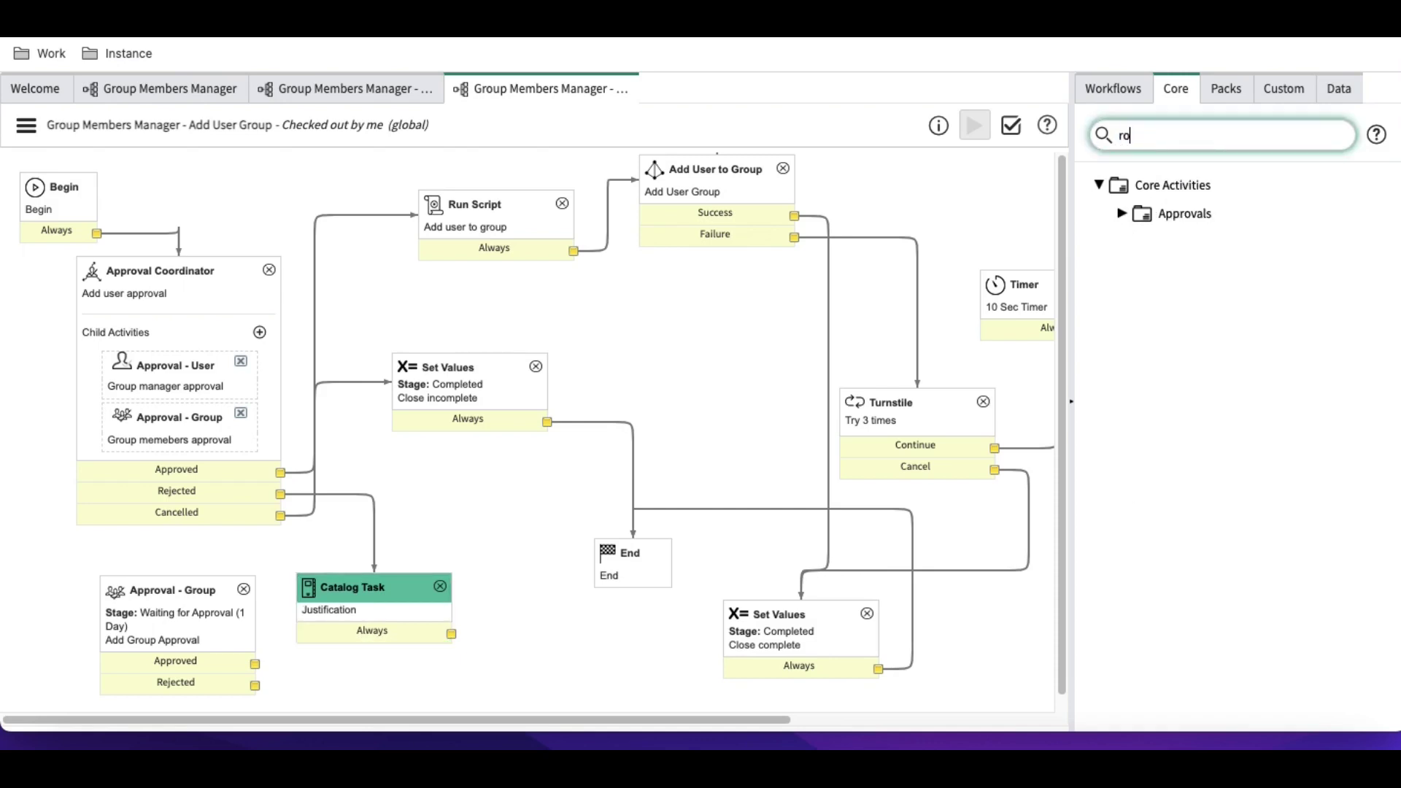
key("BackSpace")
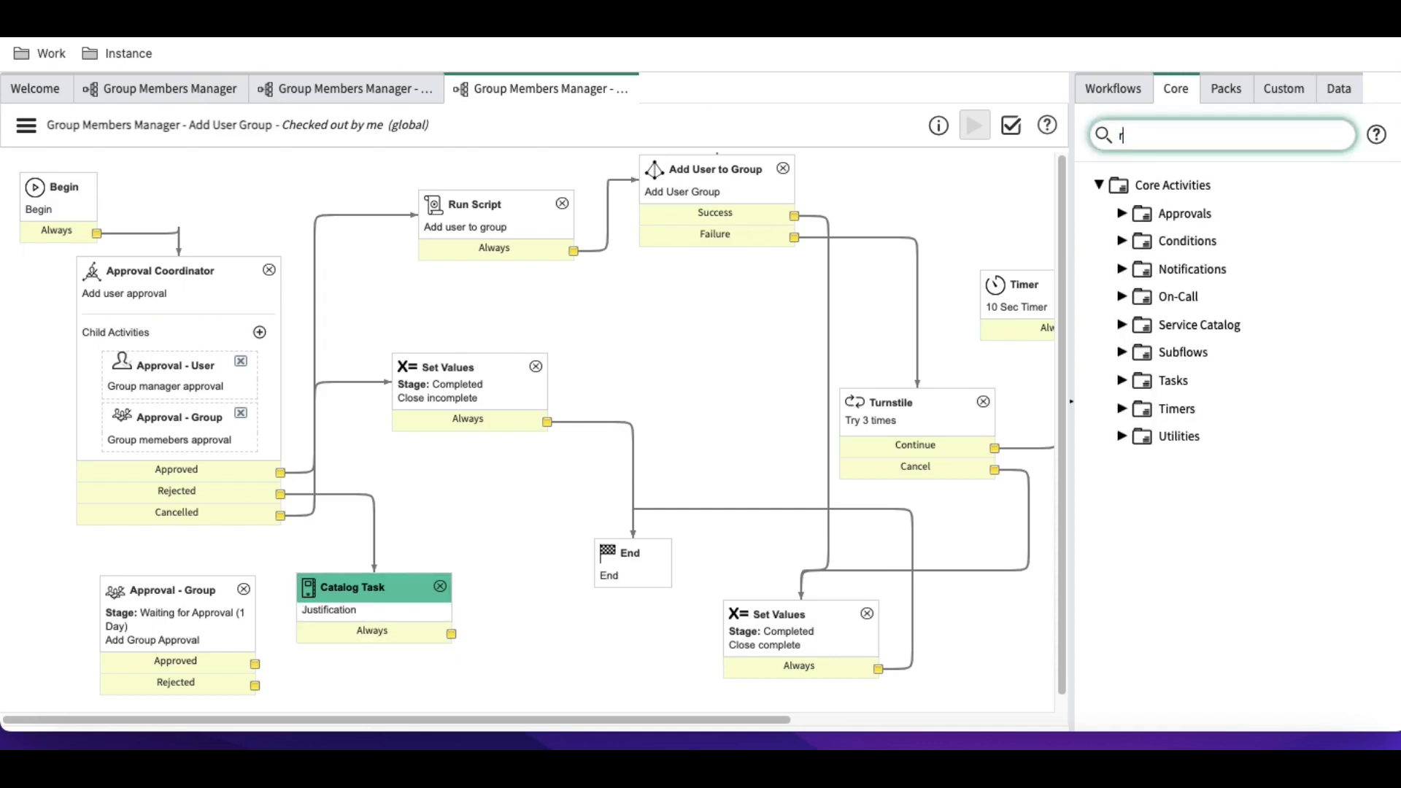
type("ol")
left_click_drag(1176, 243, 584, 610)
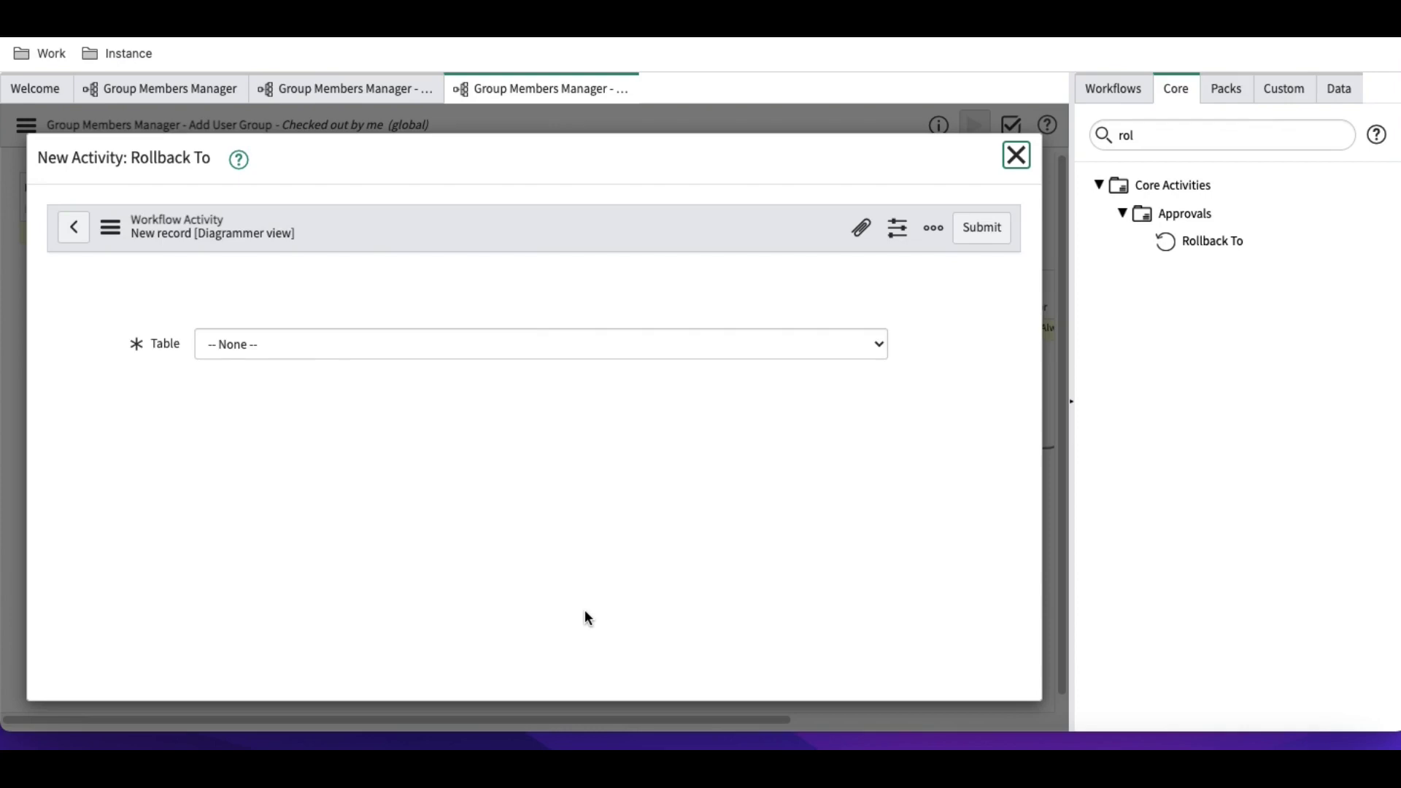
type("Rollback")
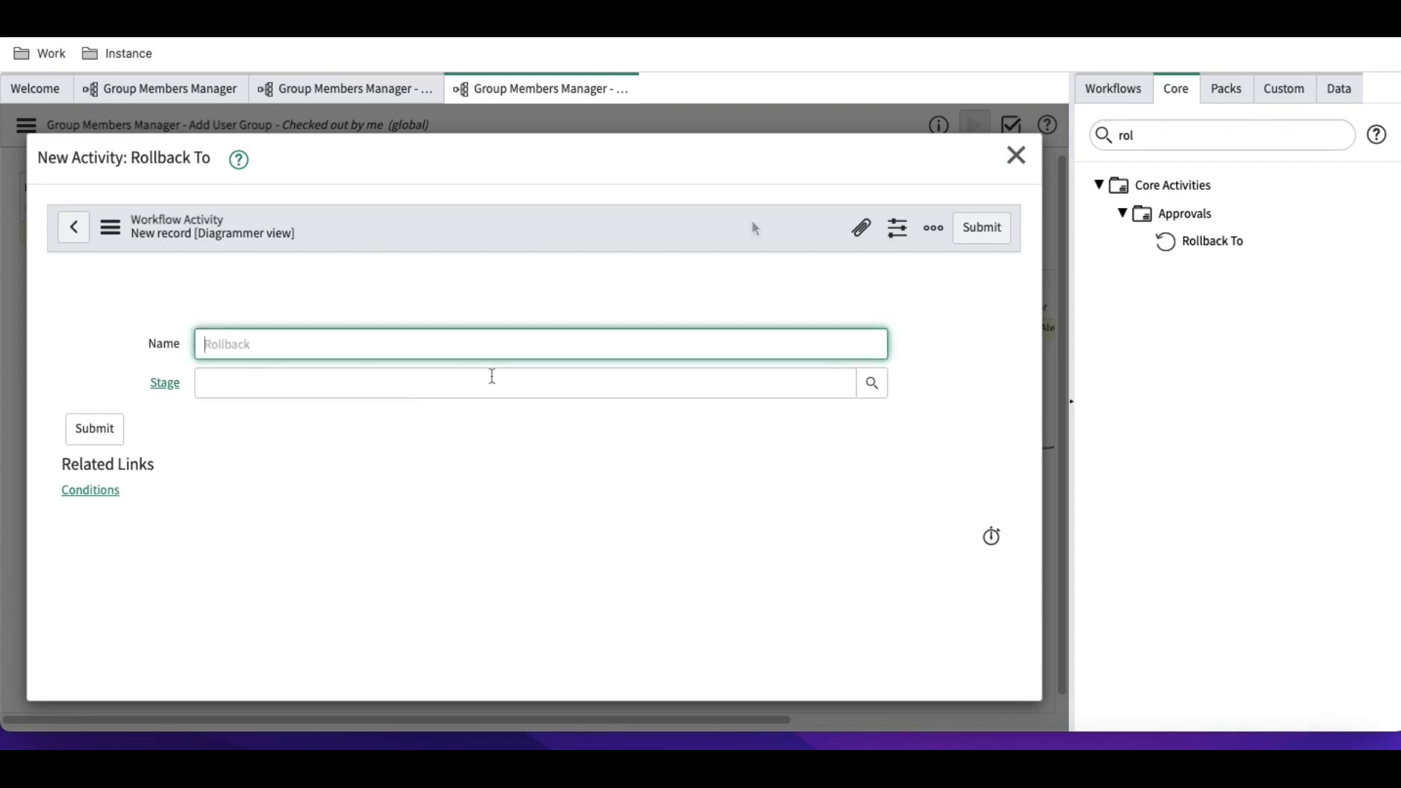
left_click(1004, 231)
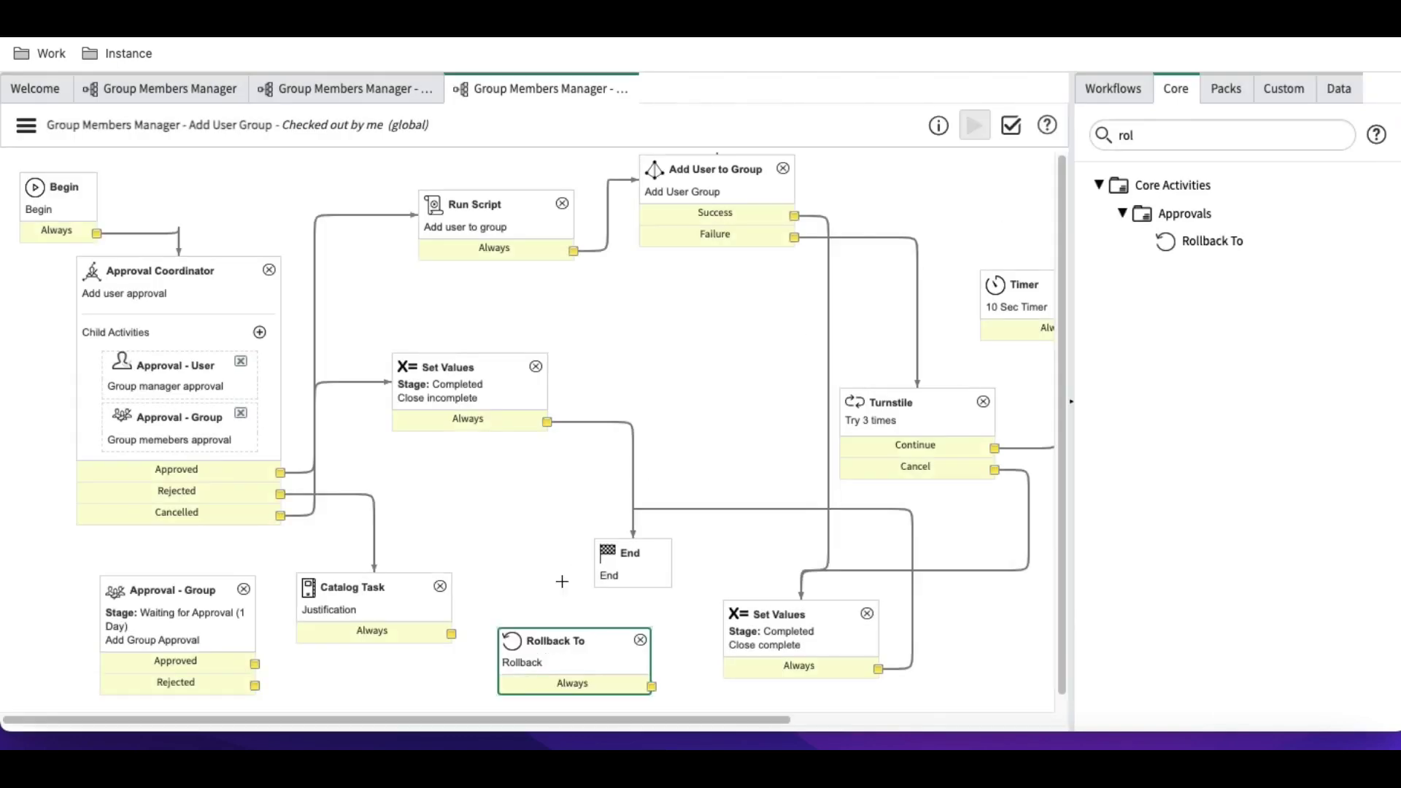
left_click_drag(451, 634, 460, 487)
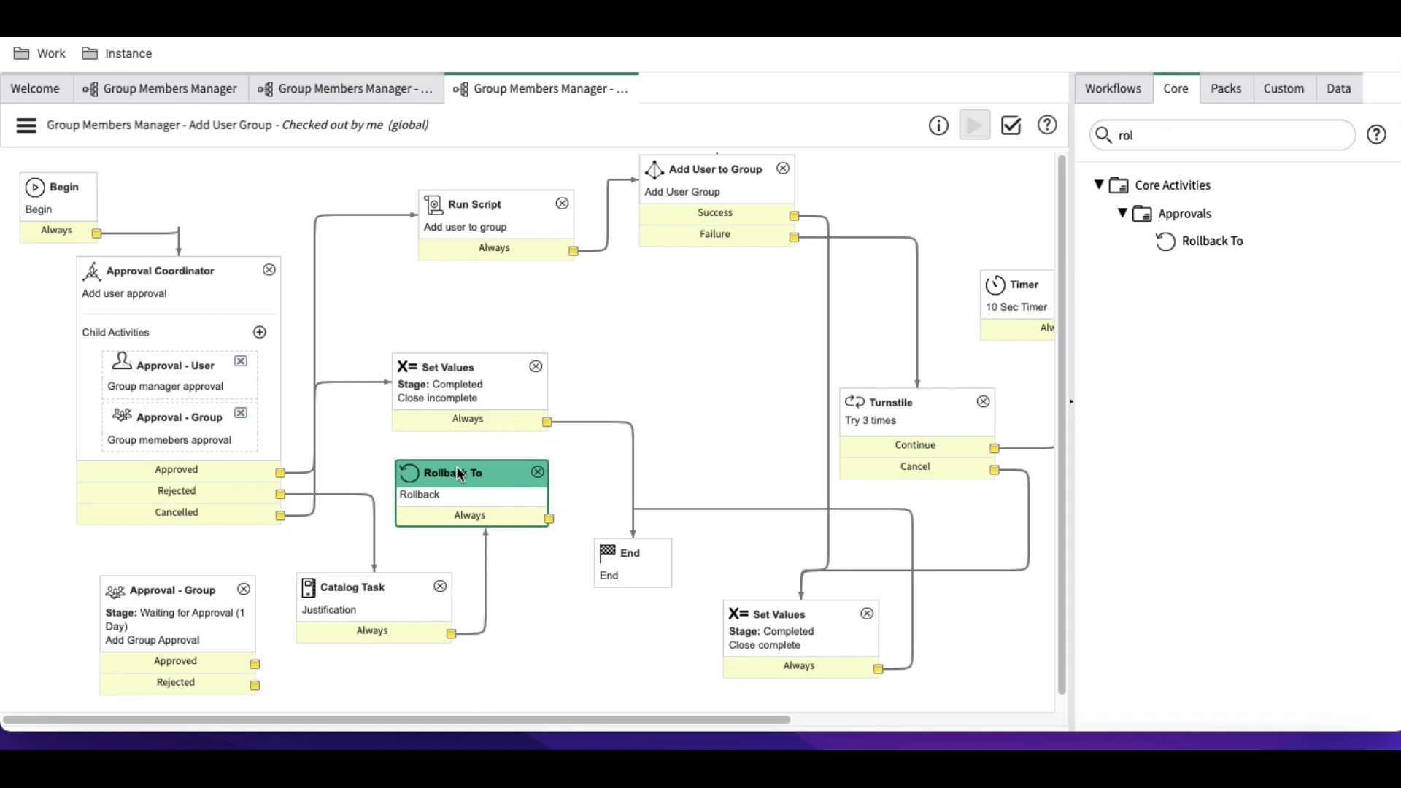
left_click_drag(549, 518, 234, 314)
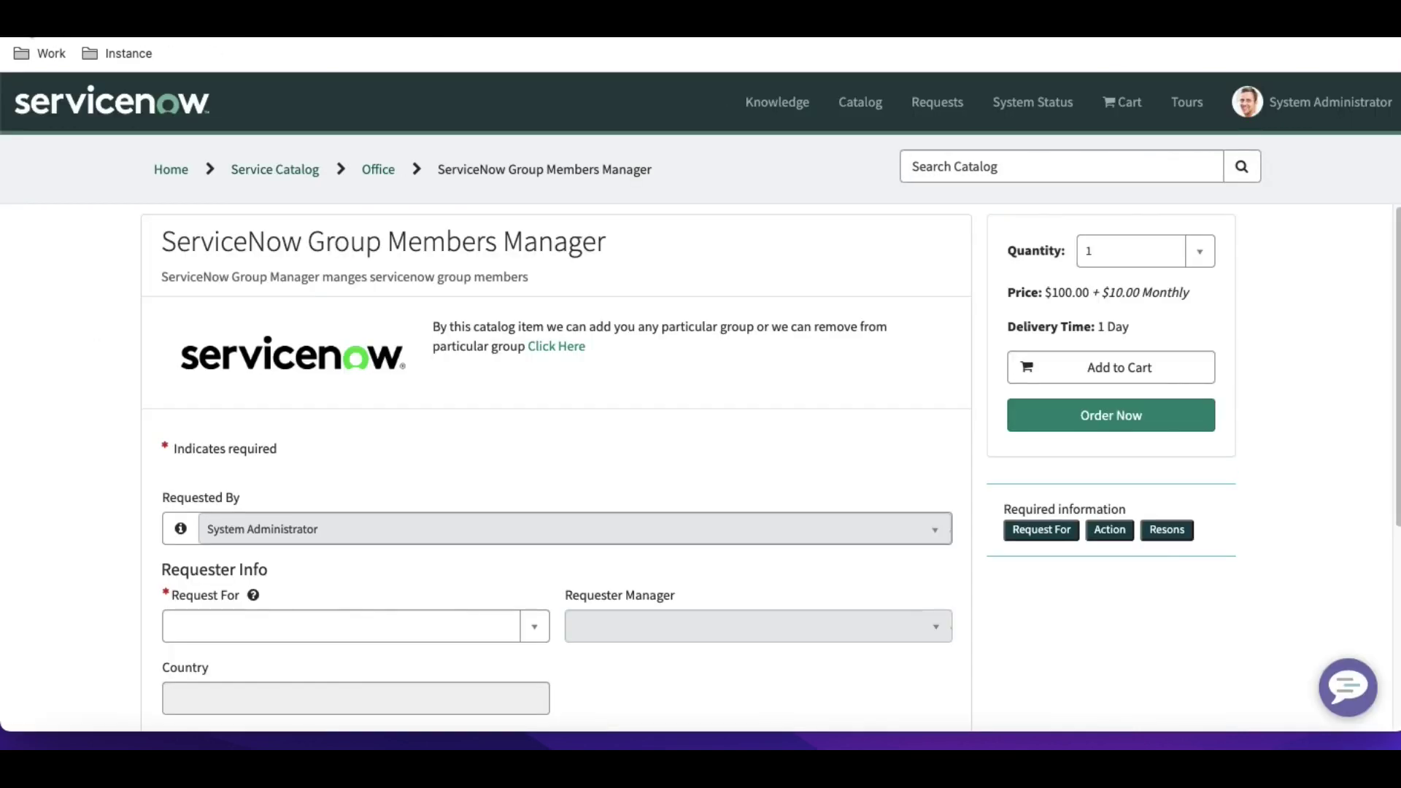
Reload the ServiceNow Group Members Manager catalog form, choose a user in Request For and set Action to Add Group to User.
scroll(372, 419, "down", 3)
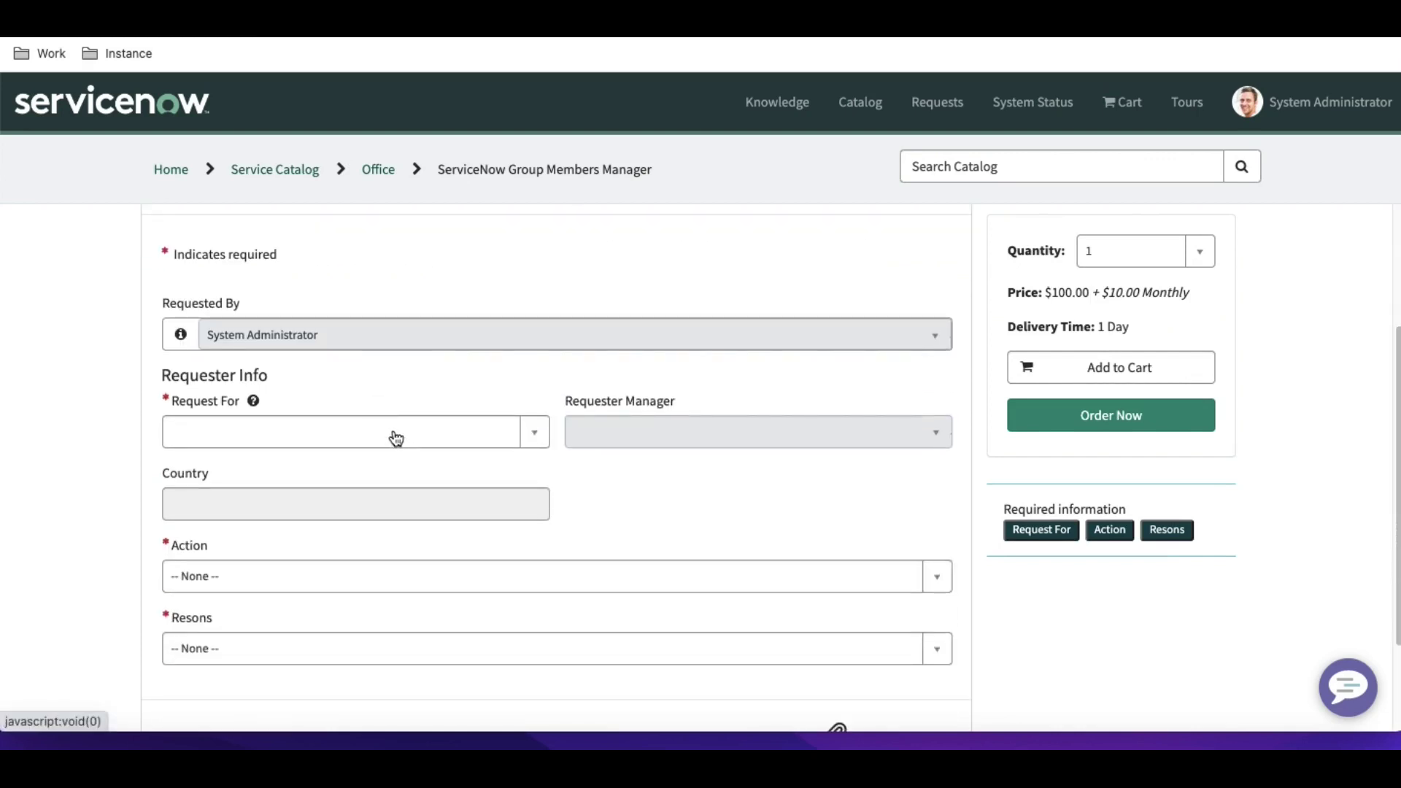
left_click(79, 37)
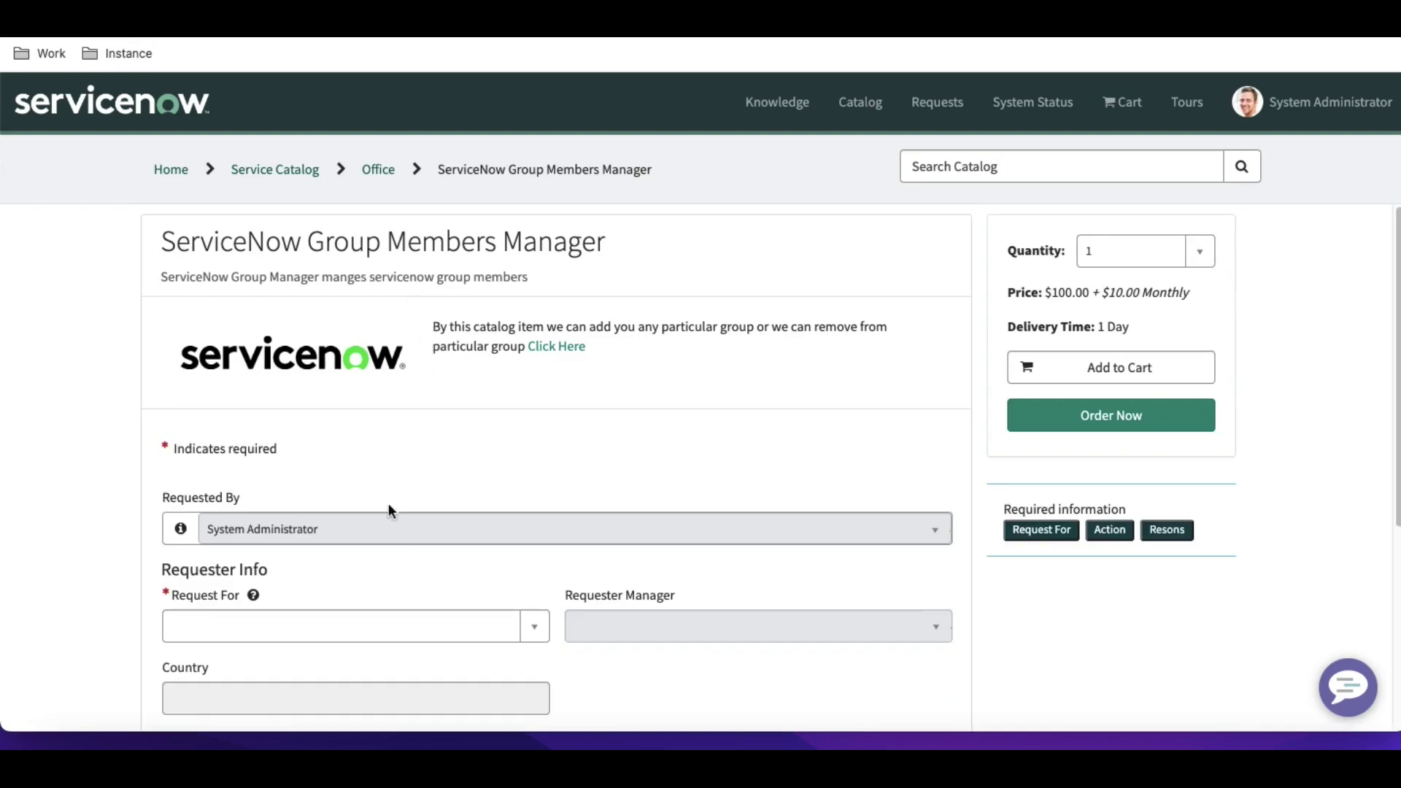
scroll(509, 489, "down", 3)
left_click(416, 423)
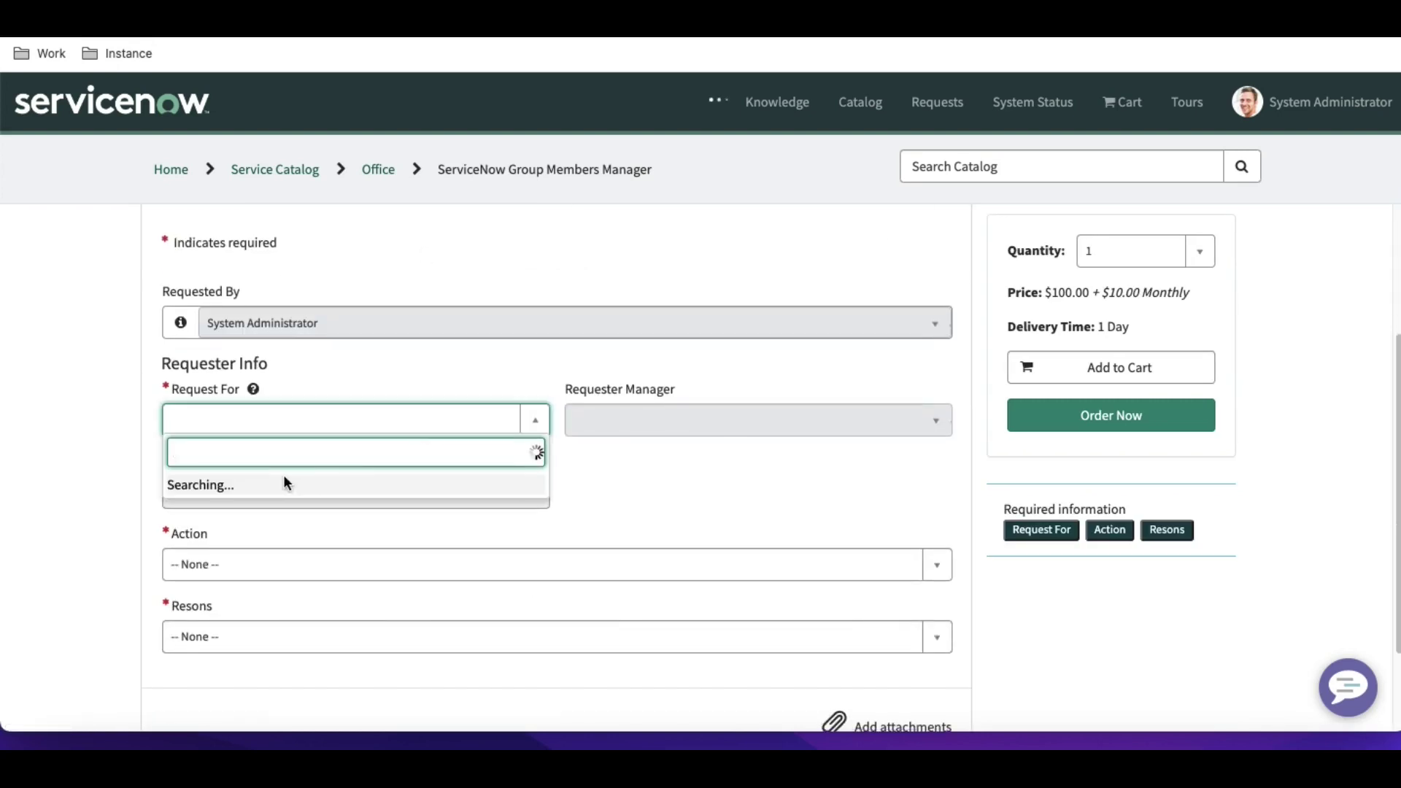
left_click(223, 519)
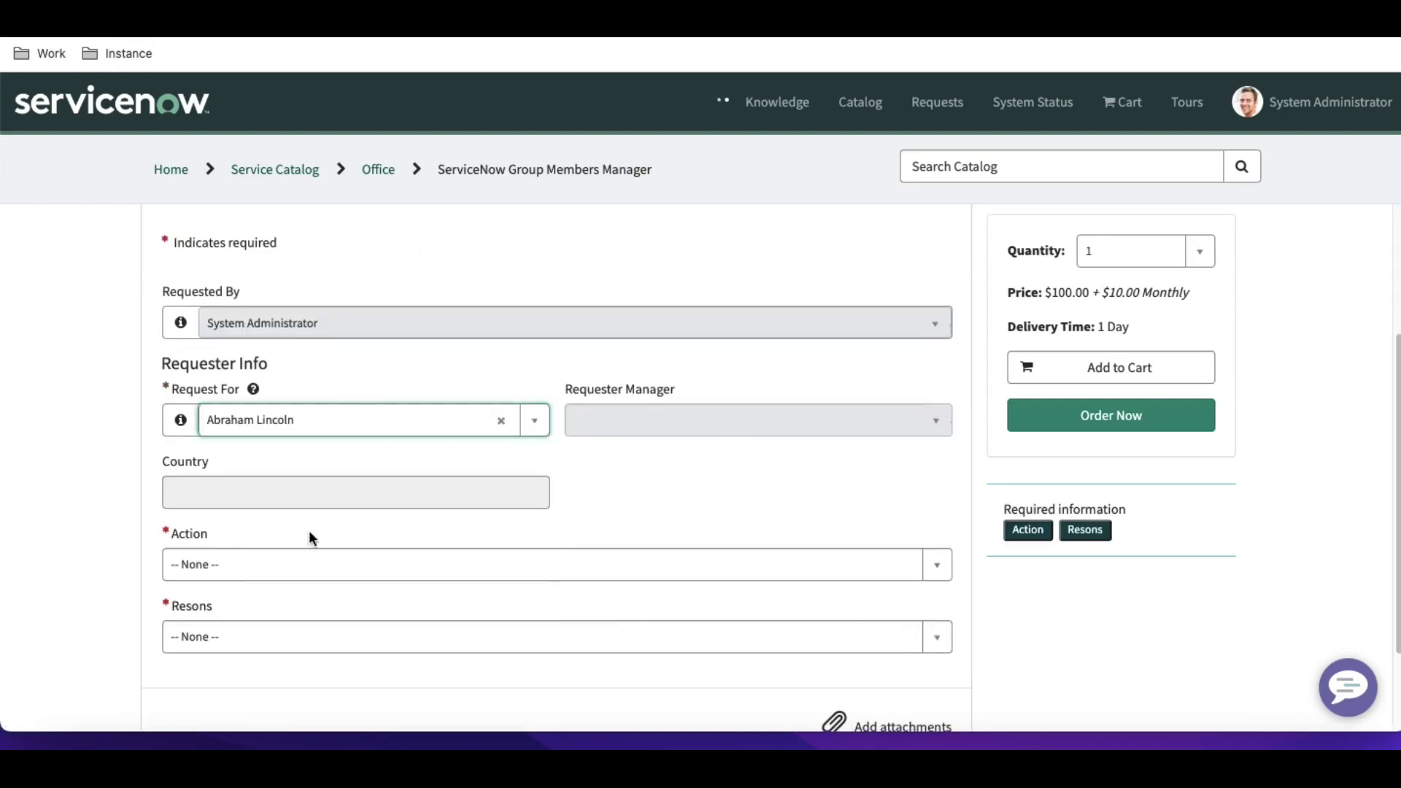
left_click(343, 564)
left_click(240, 657)
Set Add Group Name to Central Qualifiers and Resons to New Hire, and order the item through checkout.
scroll(350, 562, "down", 1)
left_click(337, 557)
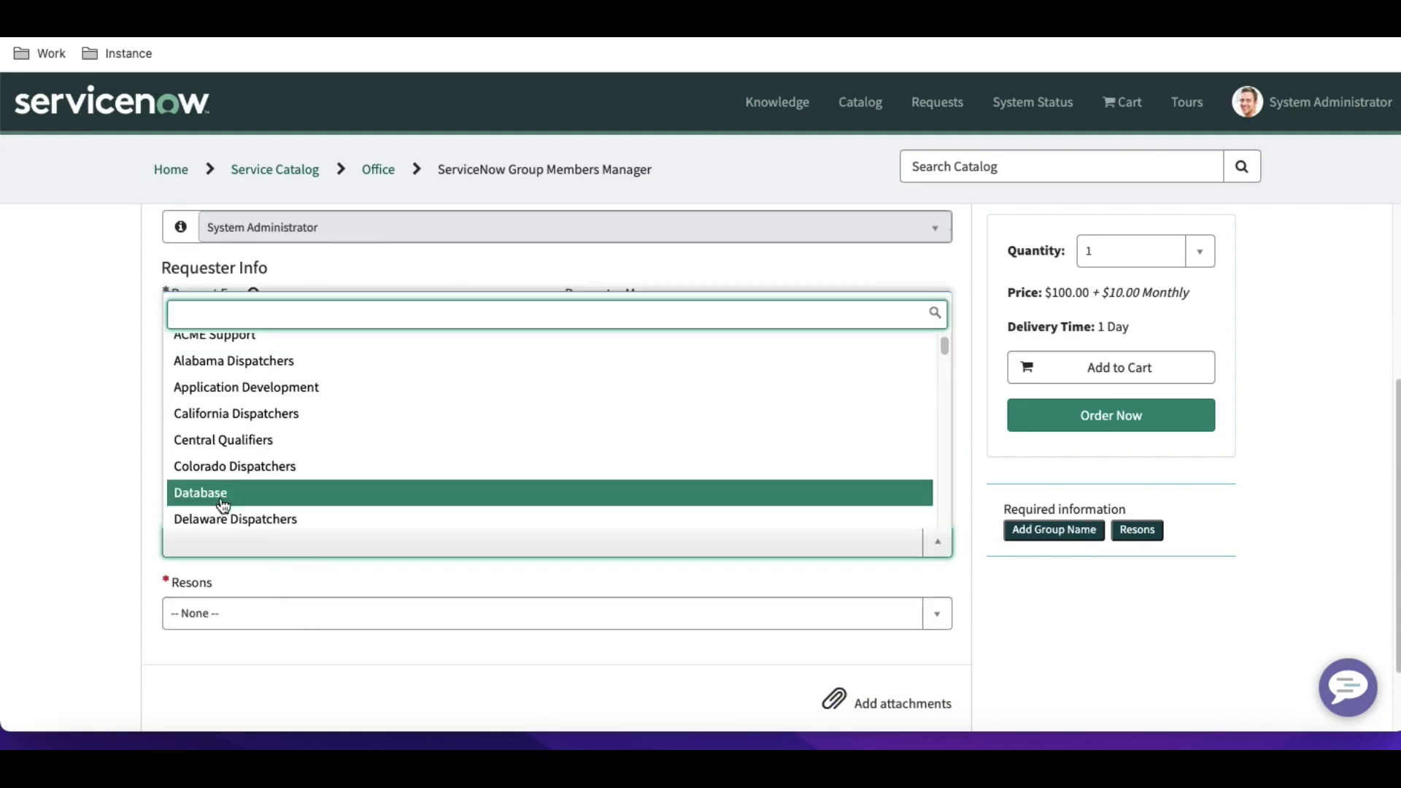
left_click(227, 442)
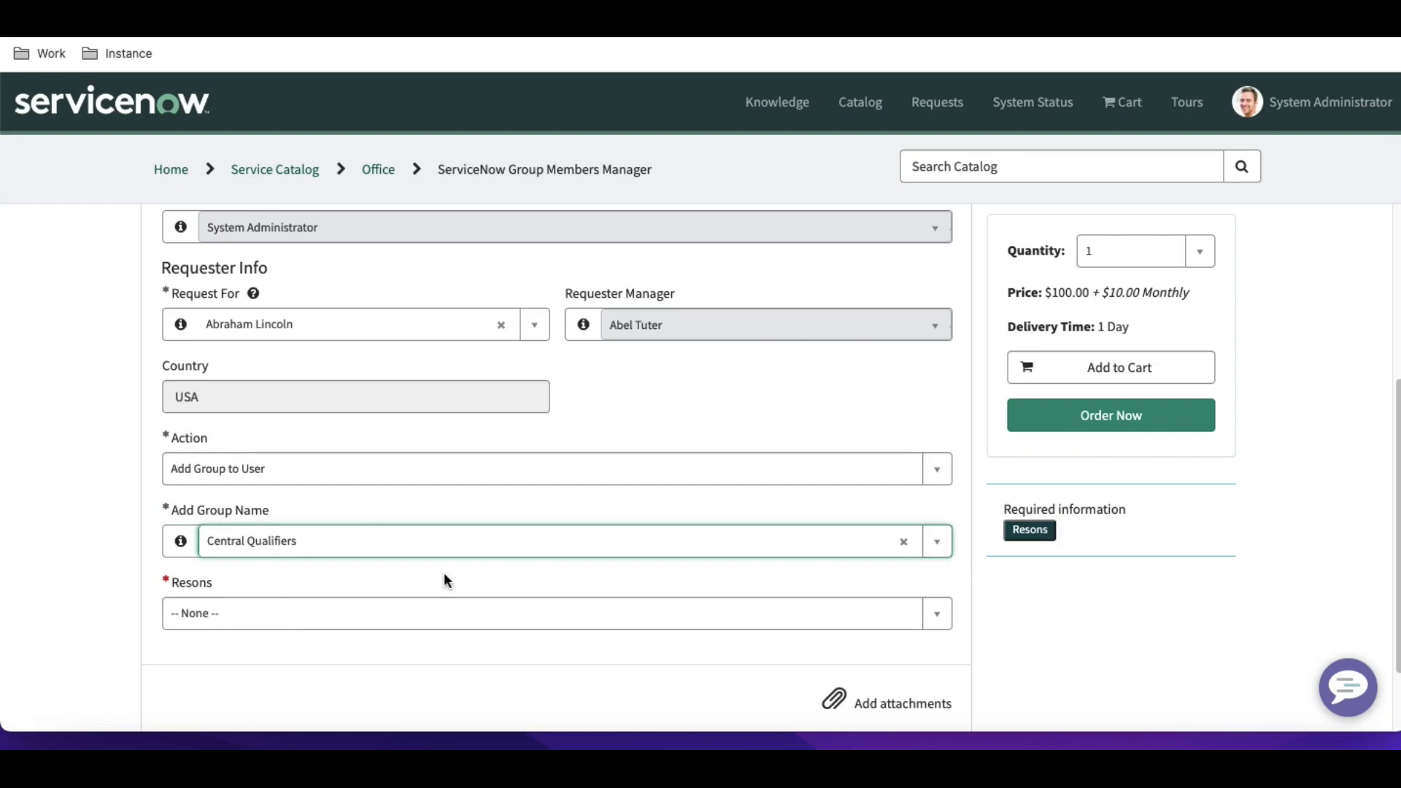
left_click(322, 616)
left_click(226, 544)
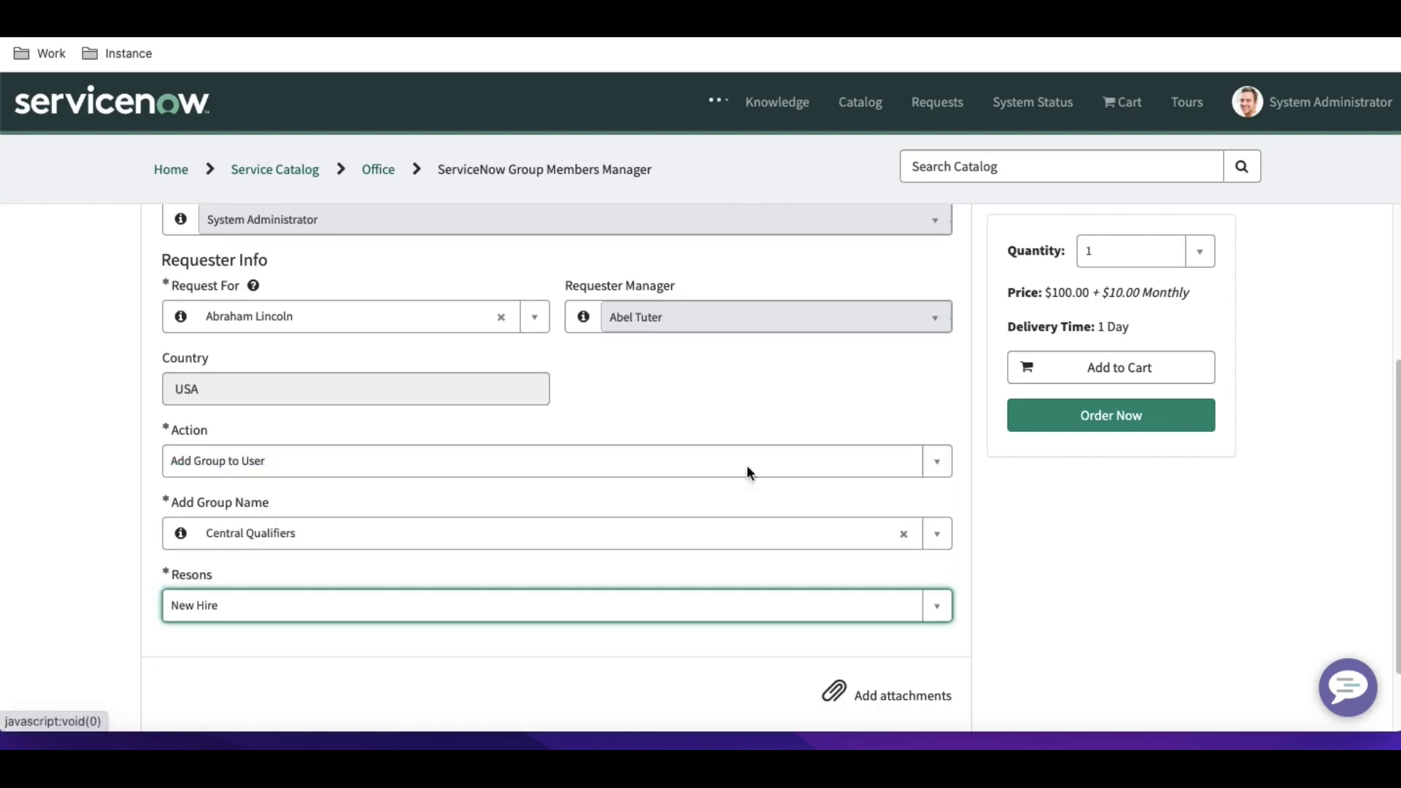
left_click(1088, 426)
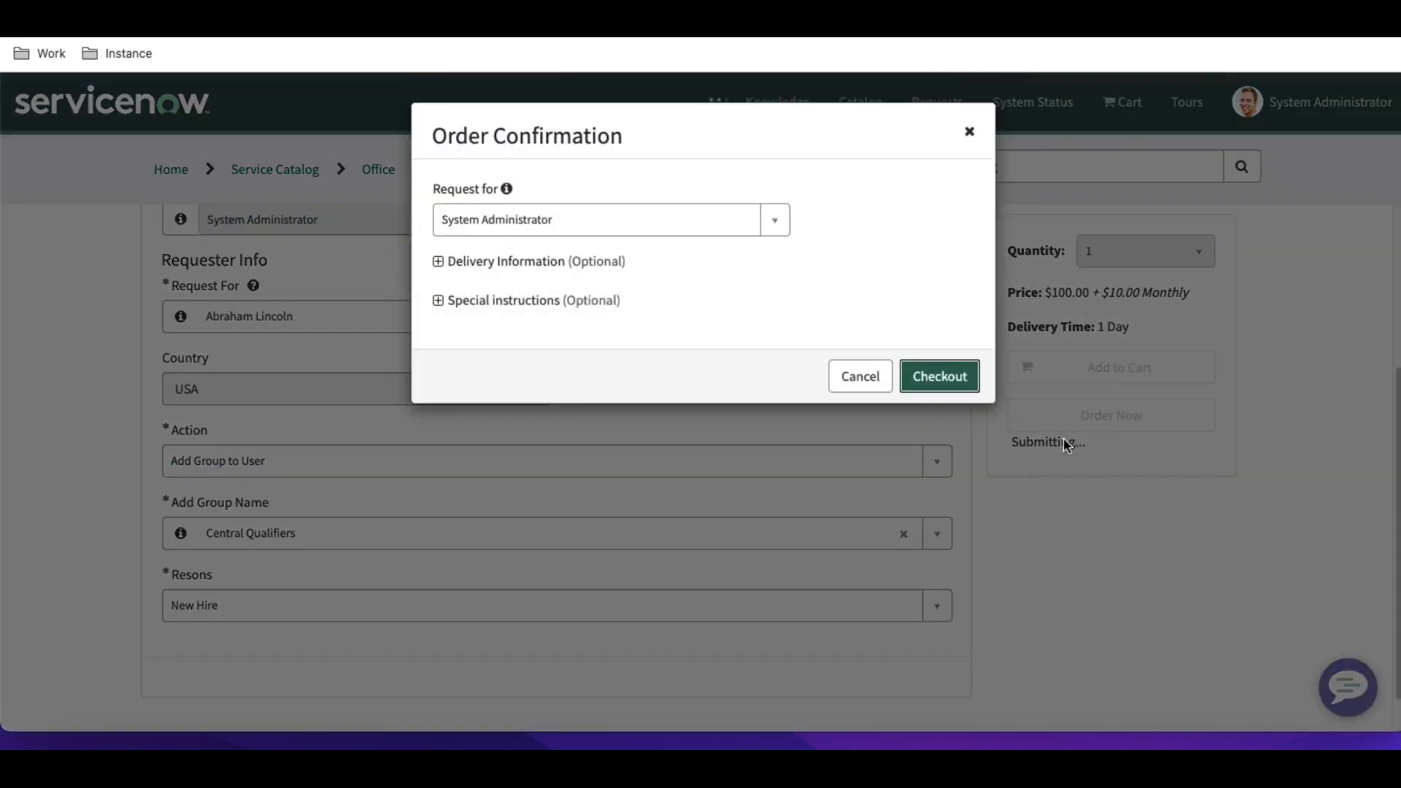
left_click(926, 374)
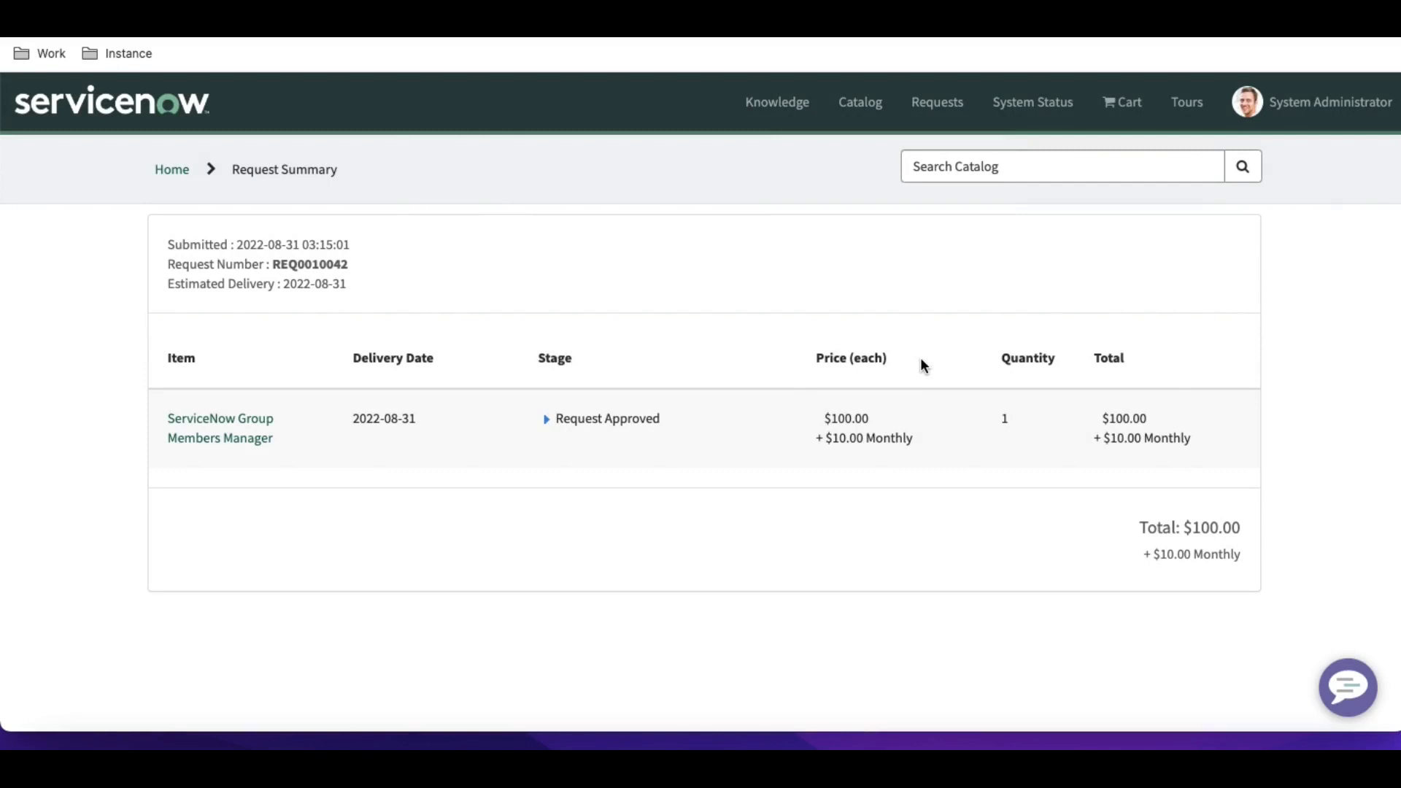
Copy the new request's number from the summary and open that request through the platform's global search.
double_click(339, 264)
key("ctrl+c")
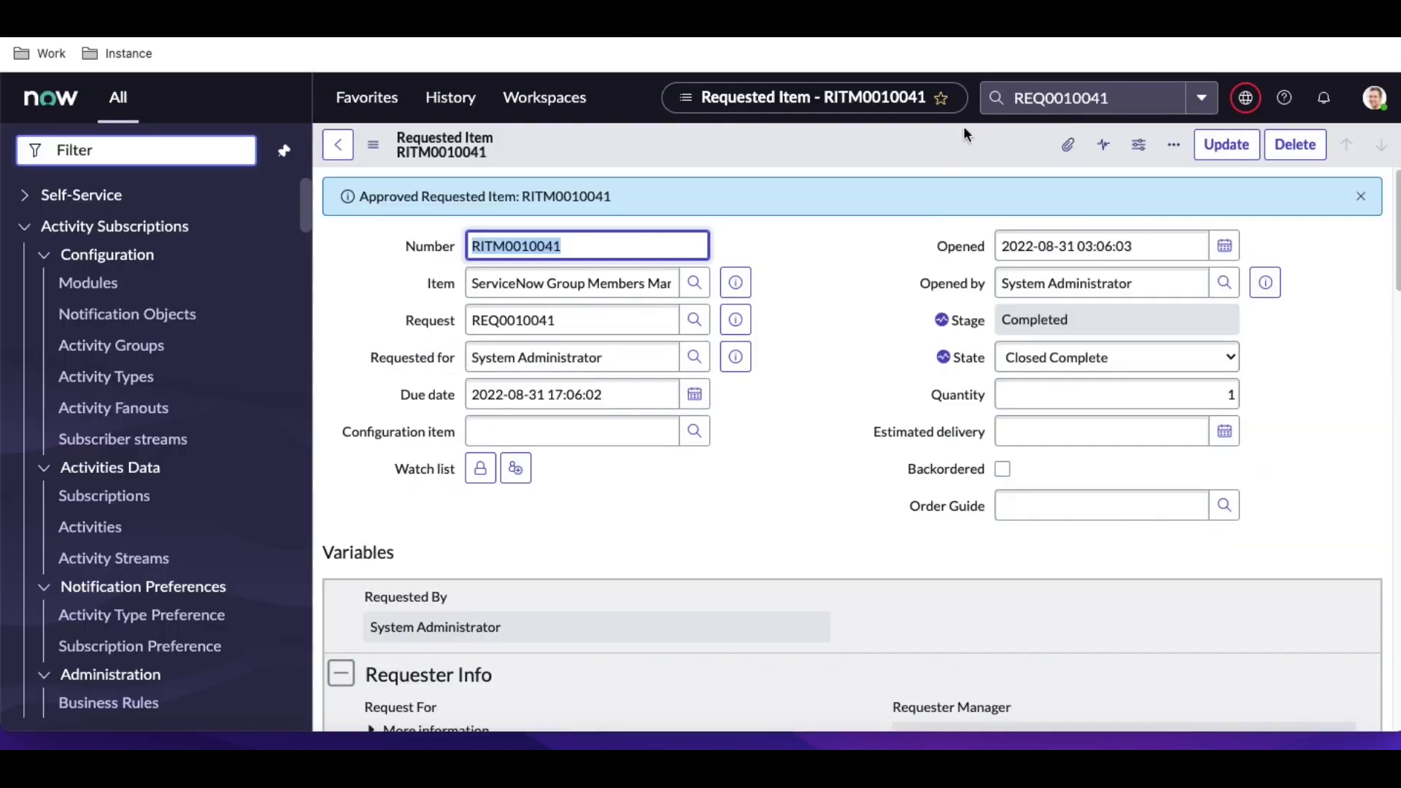
left_click(1064, 103)
double_click(1064, 103)
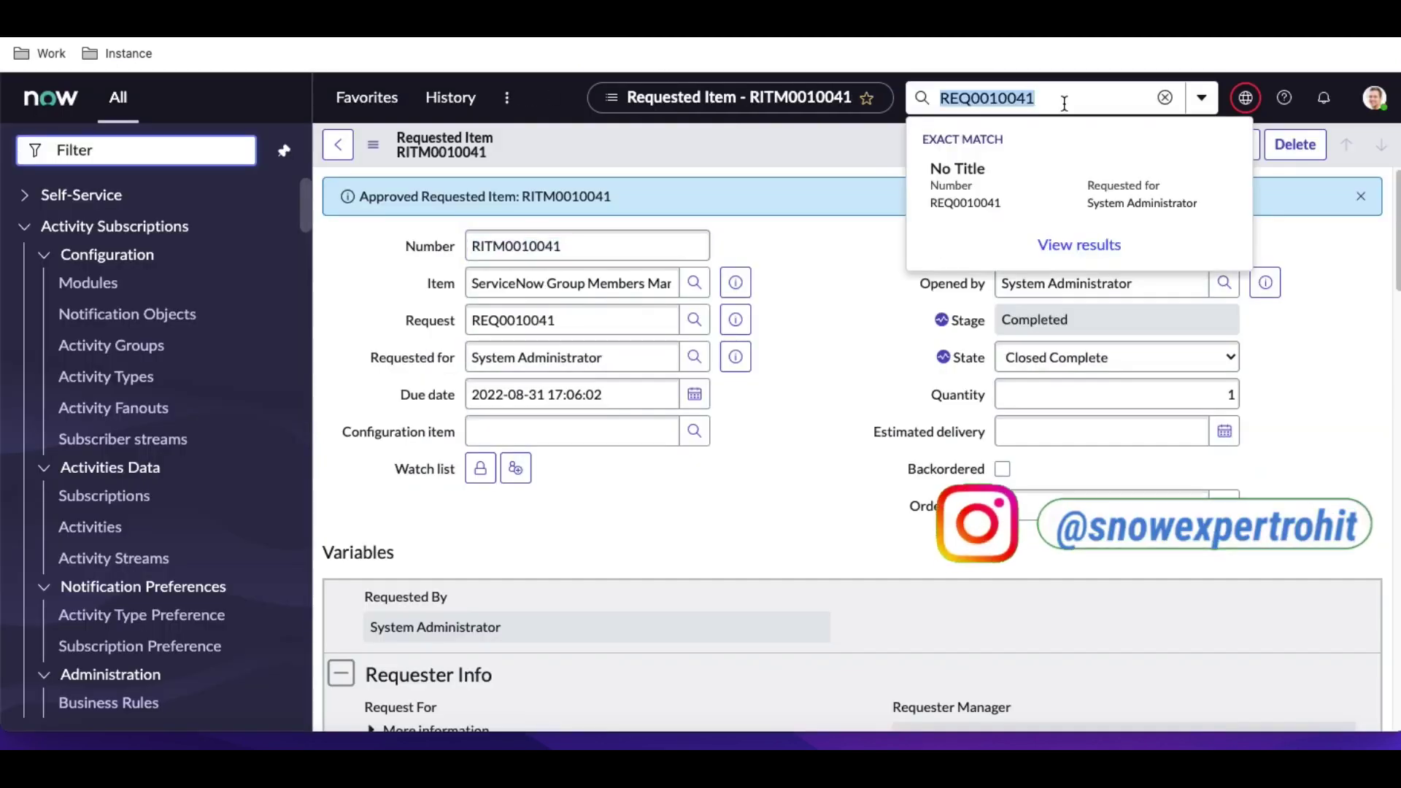
key("ctrl+v")
key("Return")
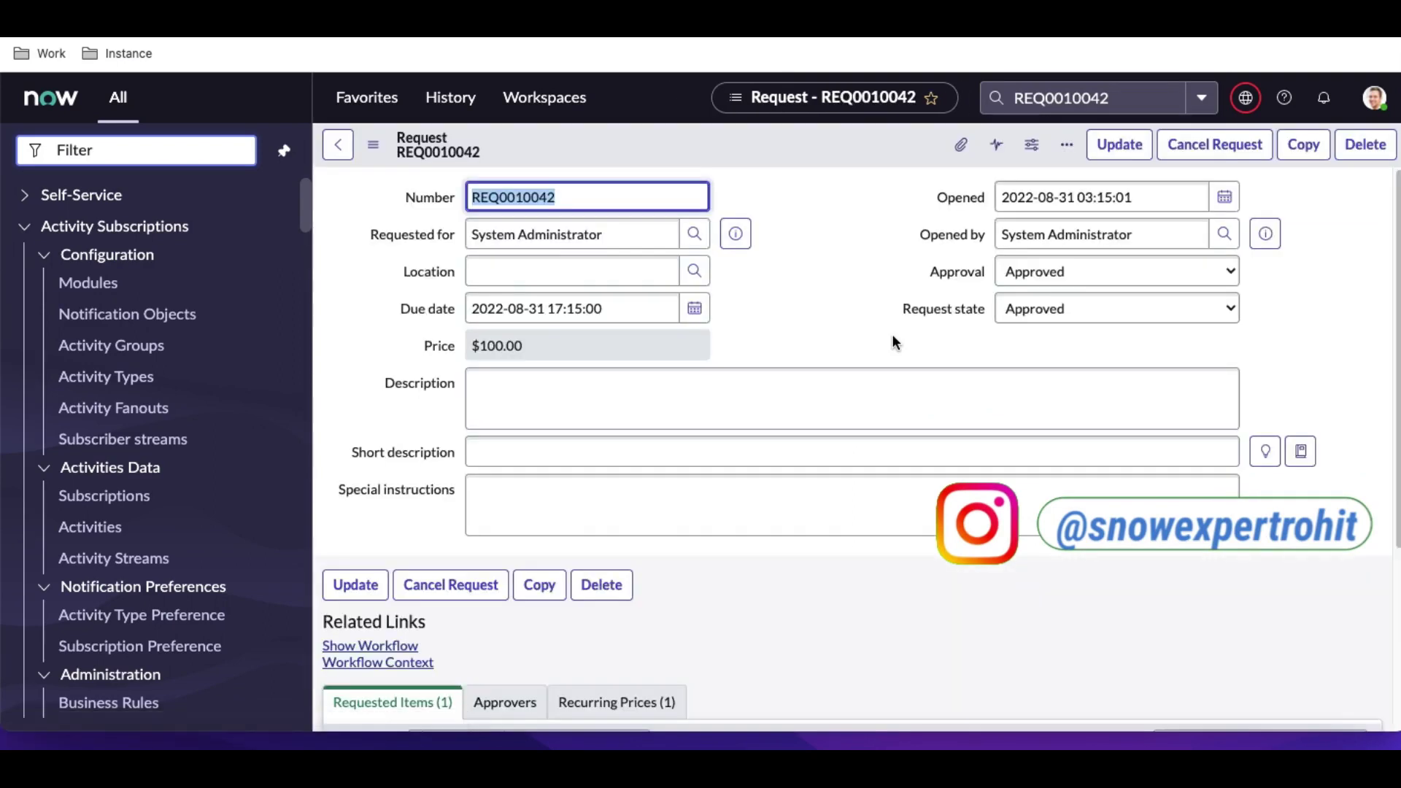
Open the request's only requested item and bring up its workflow links and approver list.
scroll(651, 448, "down", 4)
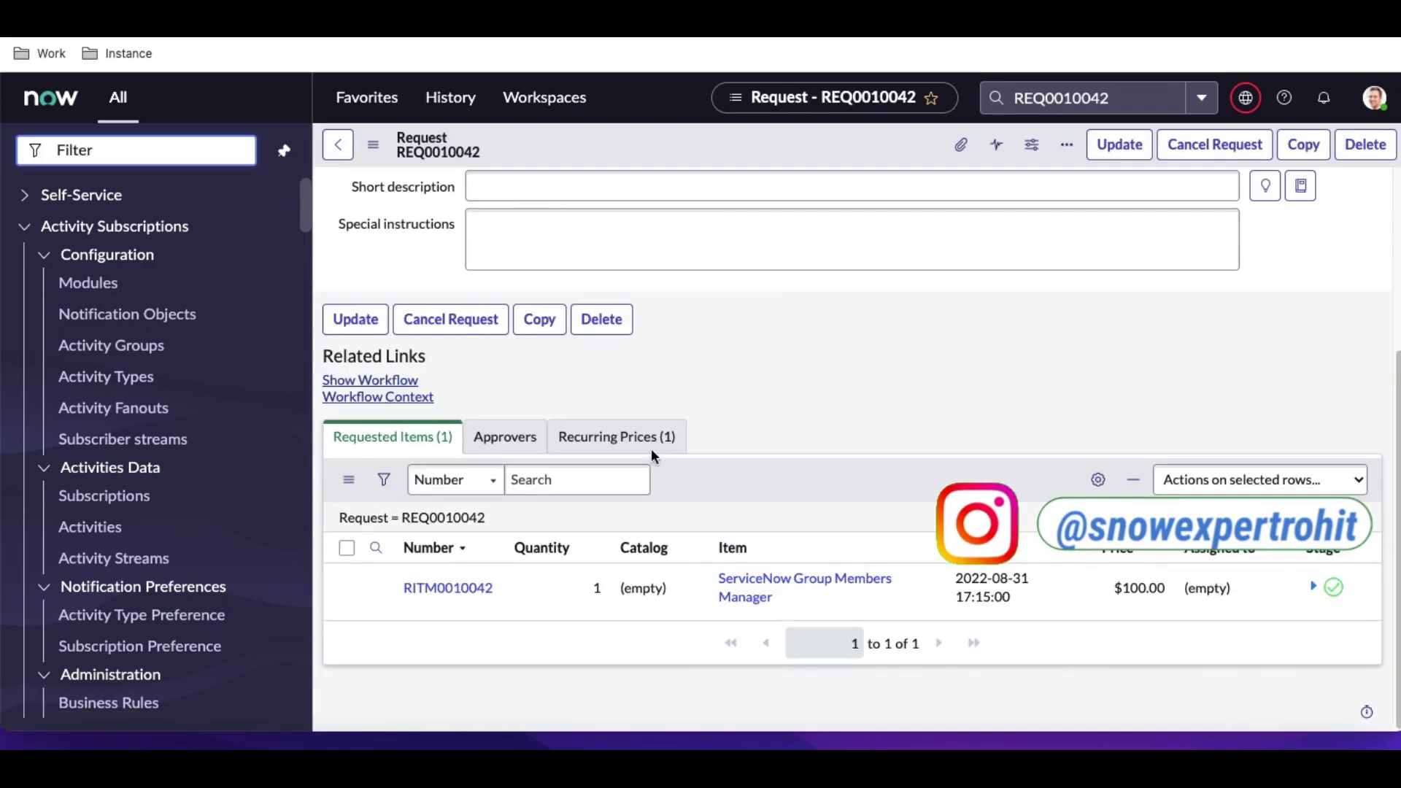
left_click(460, 588)
scroll(674, 532, "down", 10)
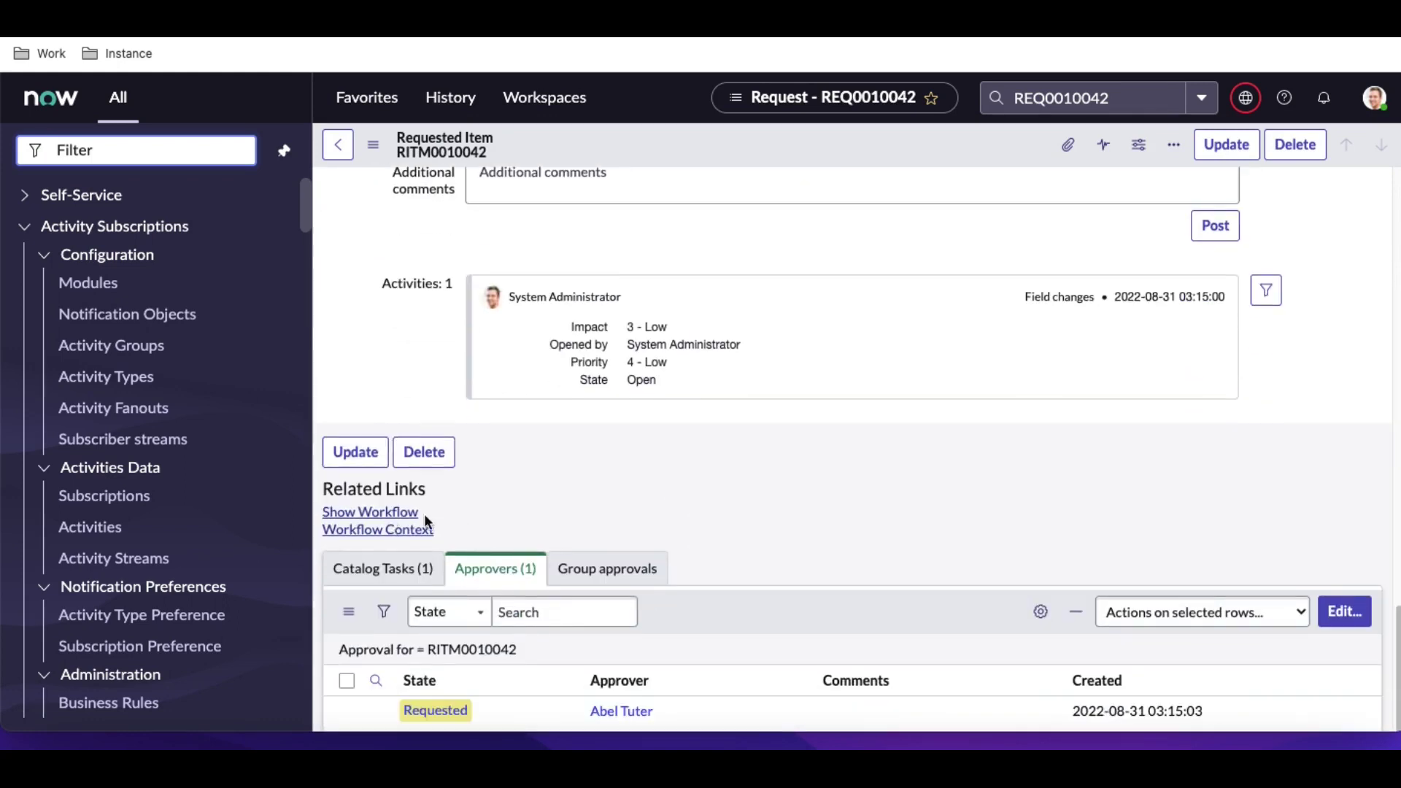
Show the workflow diagram of the requested item and examine its running activities.
scroll(517, 511, "down", 5)
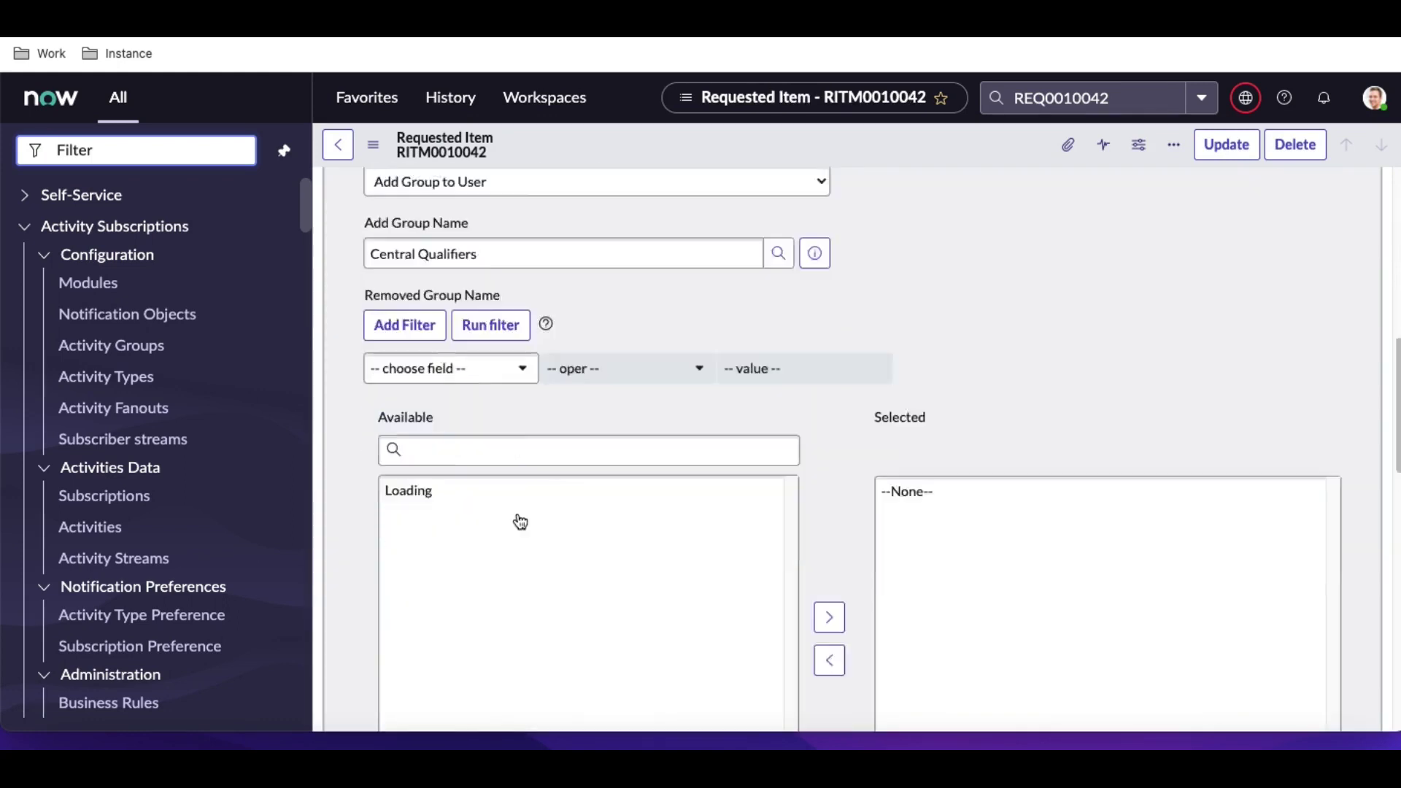
left_click(370, 400)
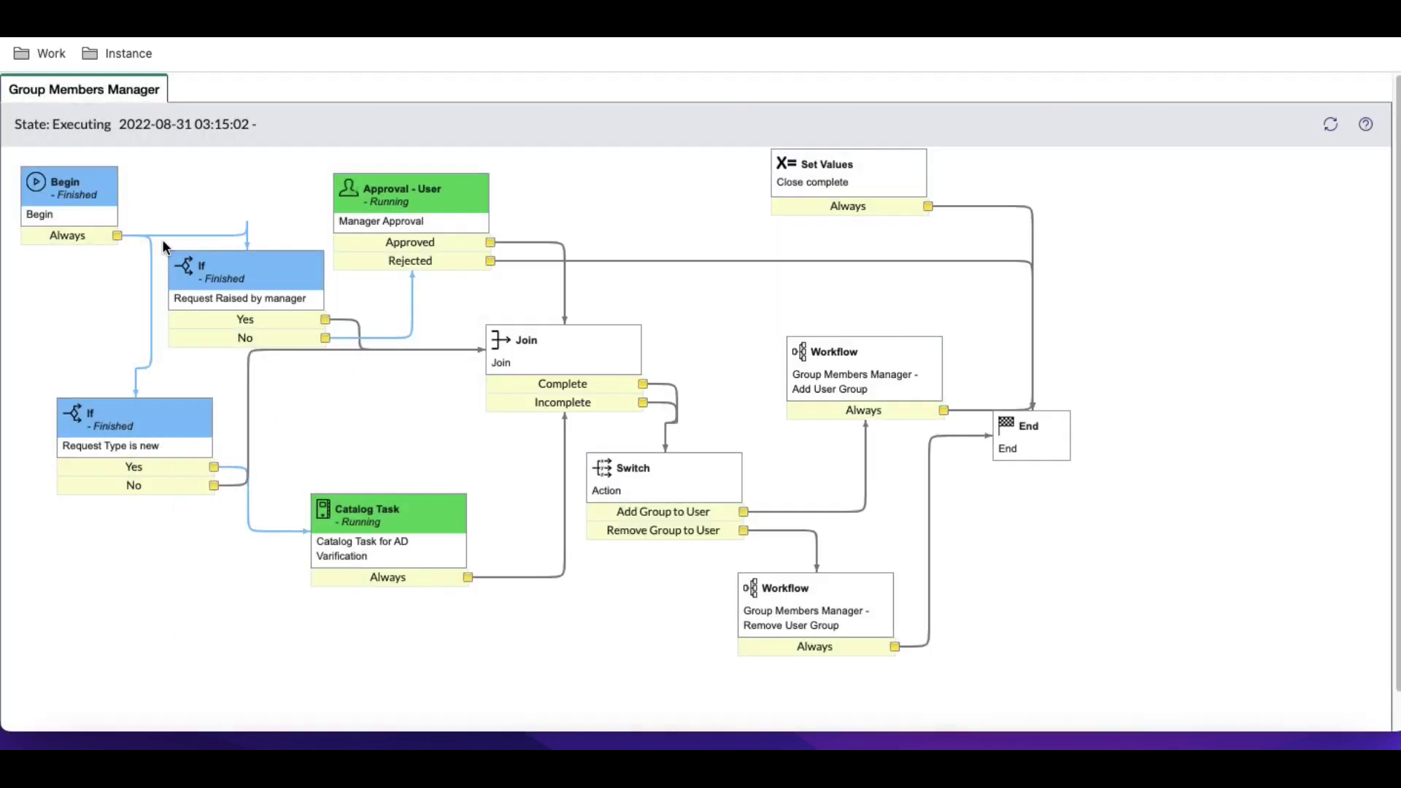
mouse_move(840, 375)
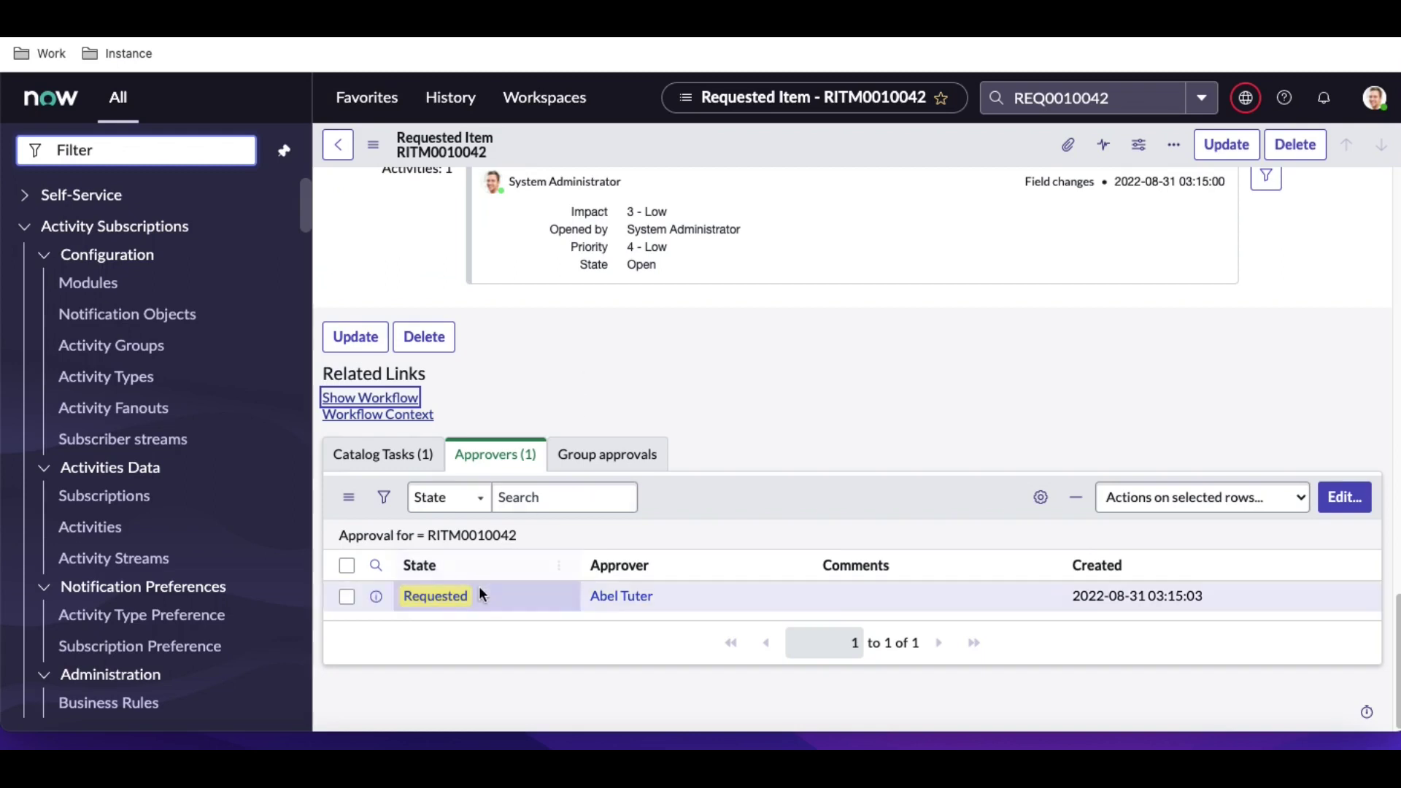
Approve the pending manager approval on the requested item and refresh the Group Members Manager workflow diagram.
right_click(480, 584)
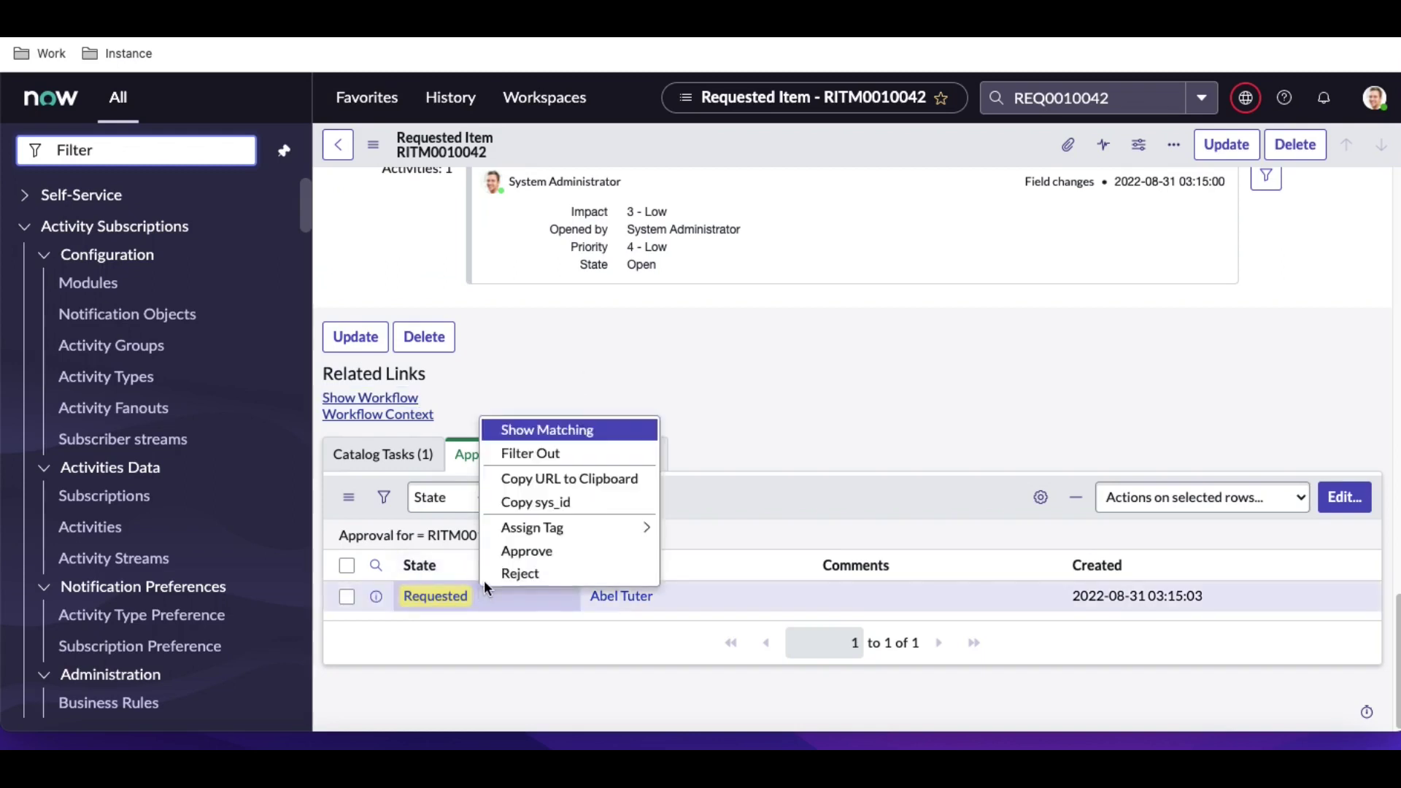
left_click(527, 552)
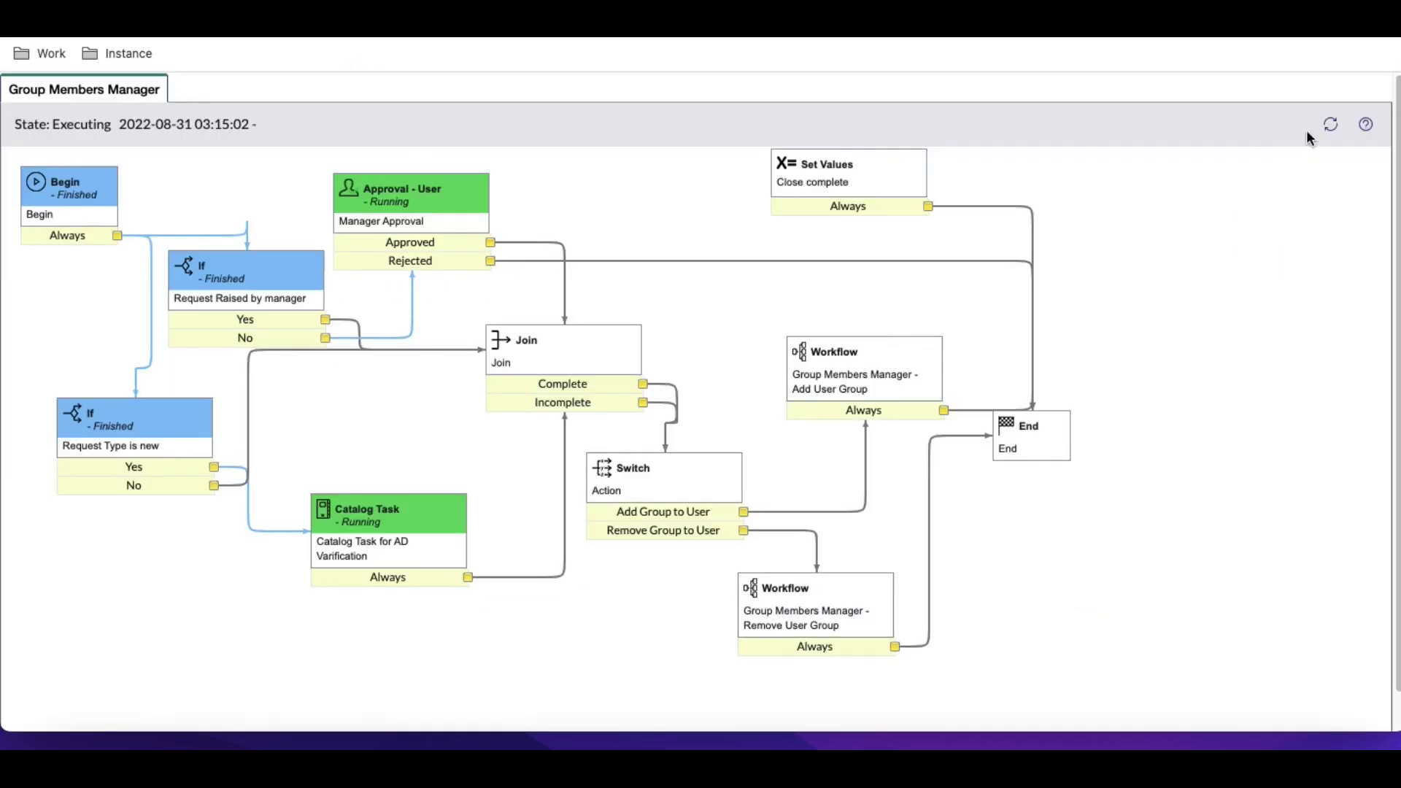
left_click(1327, 126)
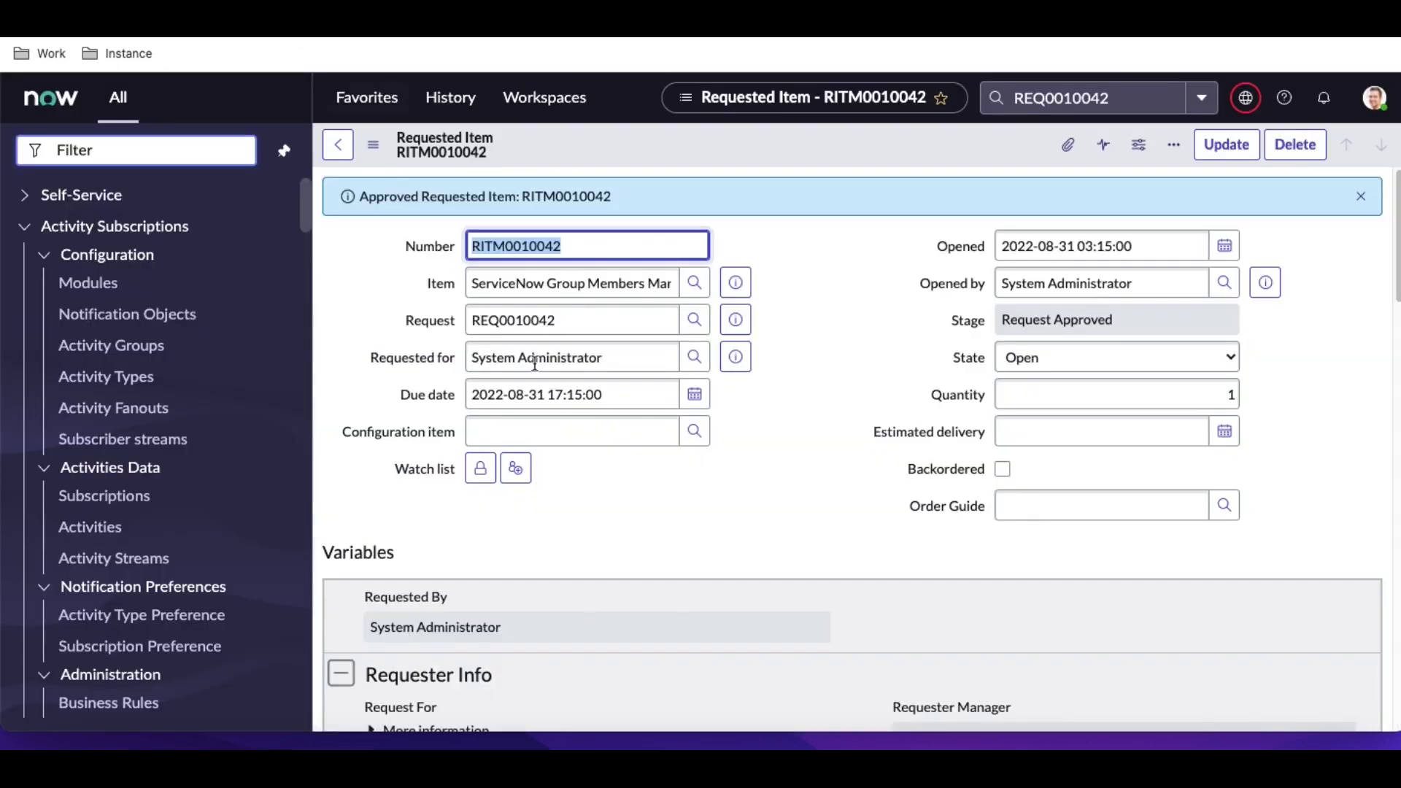
Open the Catalog Task for AD Varification from the requested item's catalog tasks and close the task.
scroll(616, 511, "down", 15)
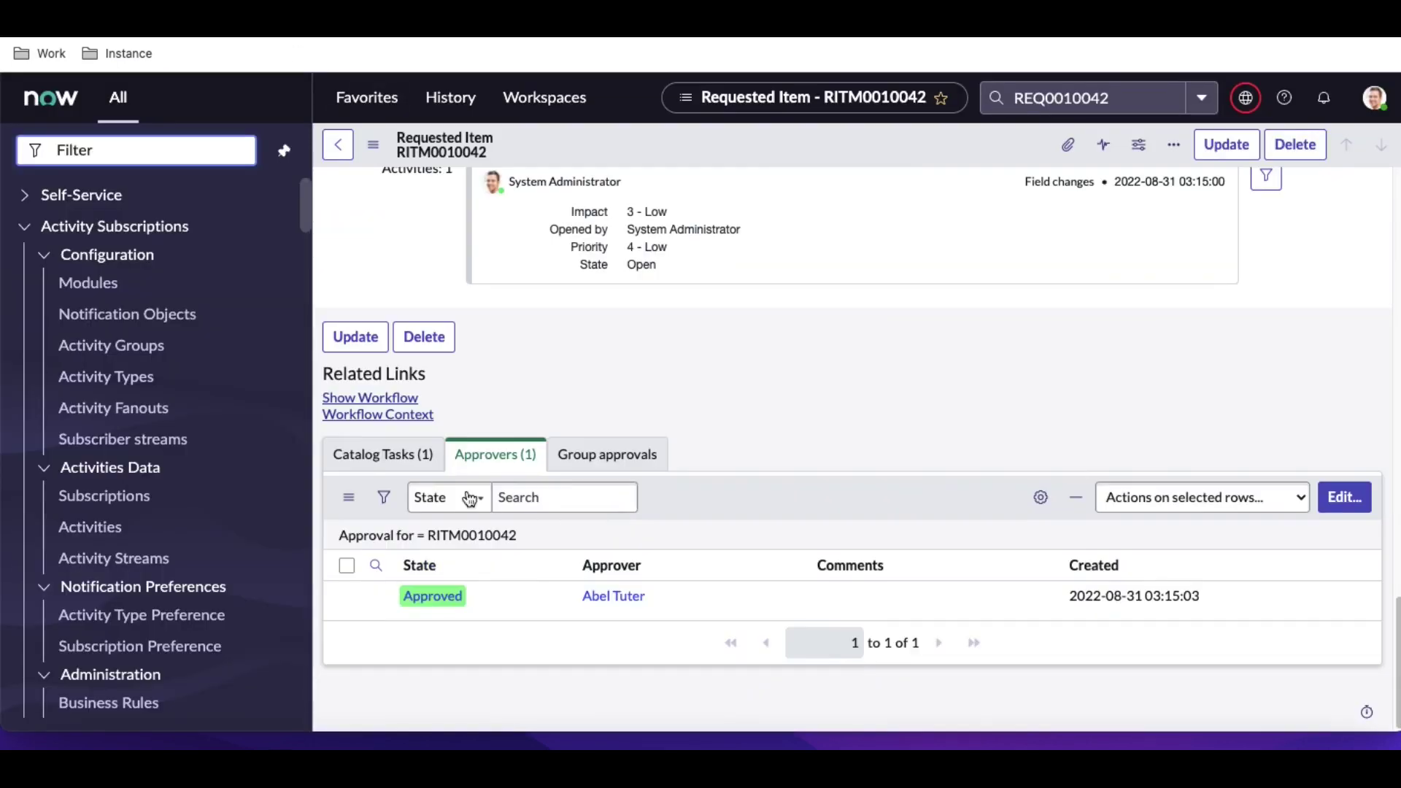
left_click(426, 454)
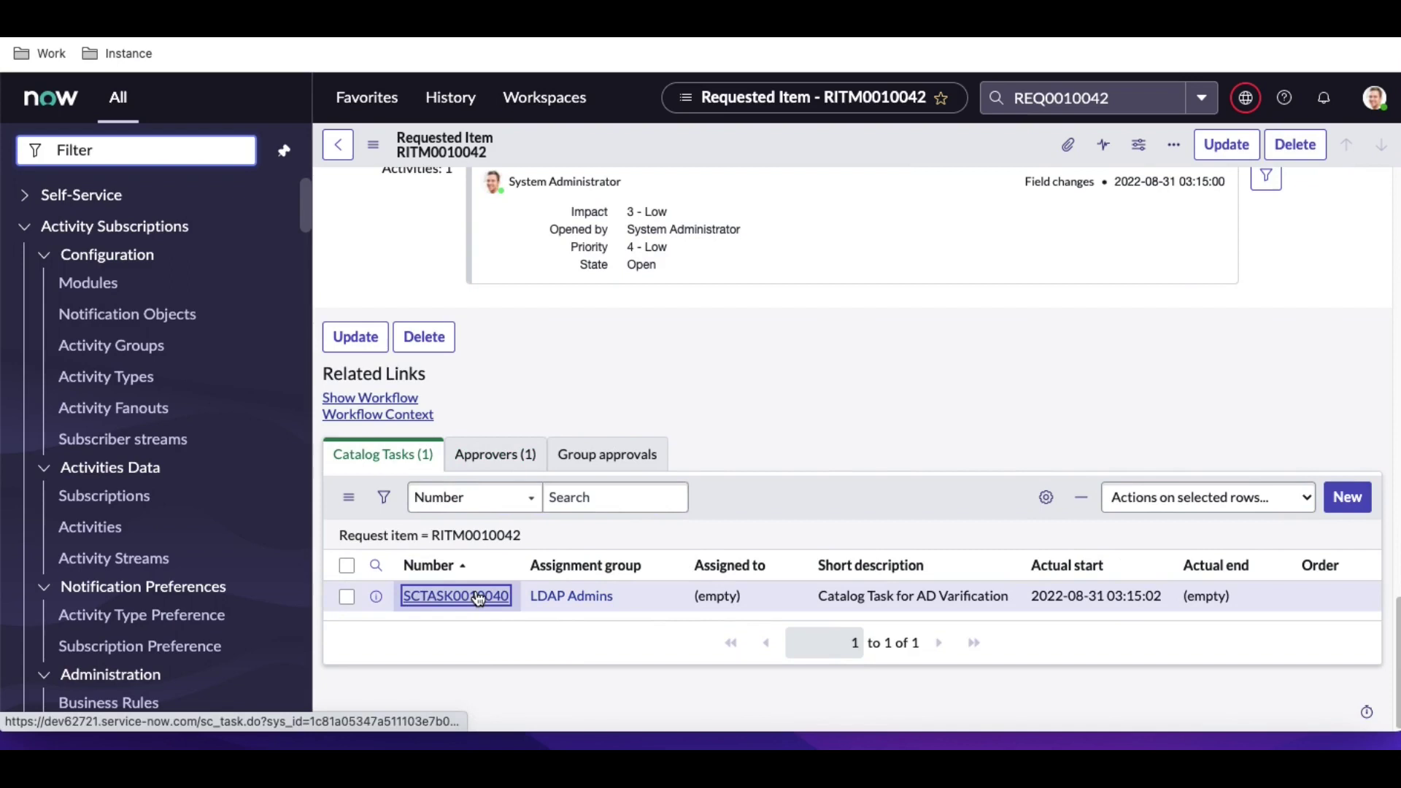
left_click(478, 597)
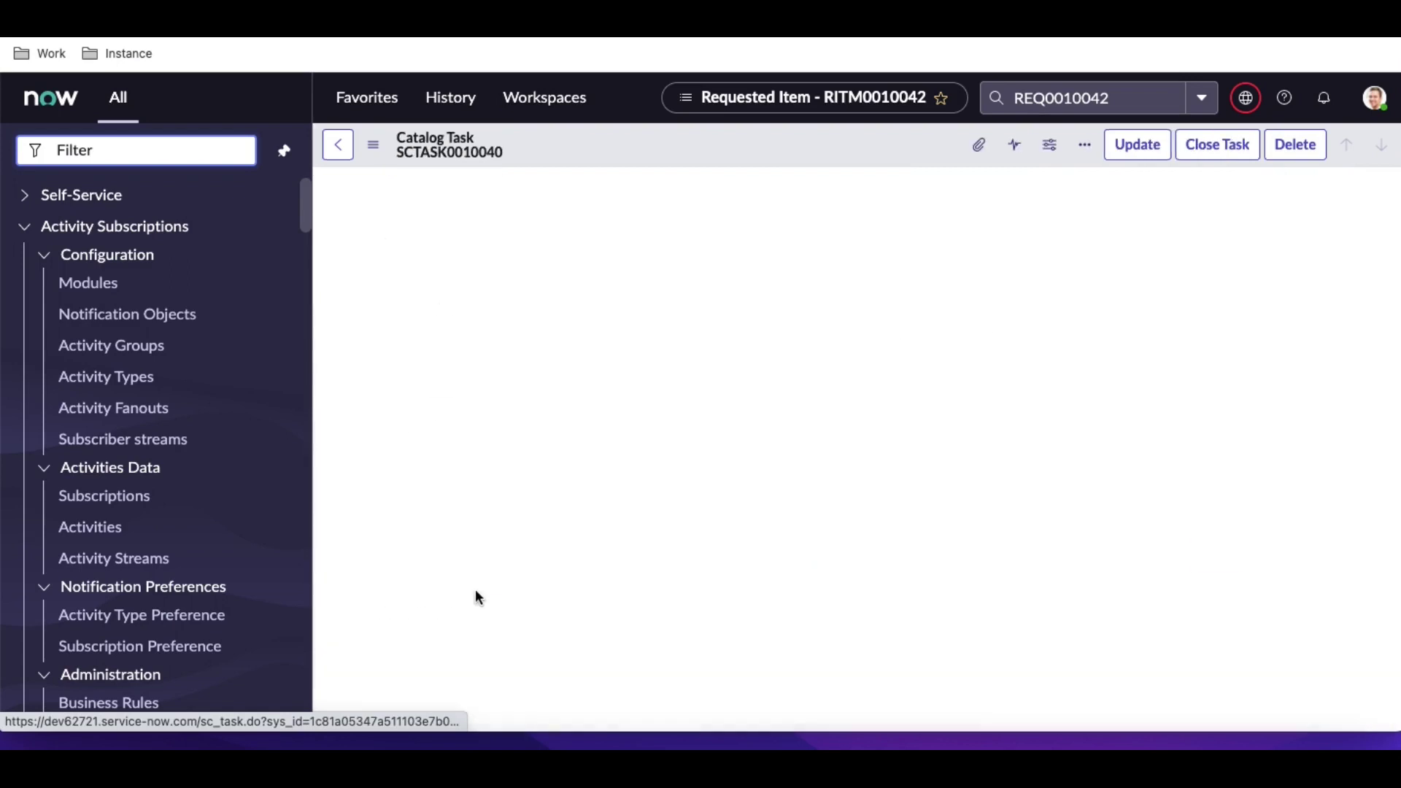
left_click(1204, 156)
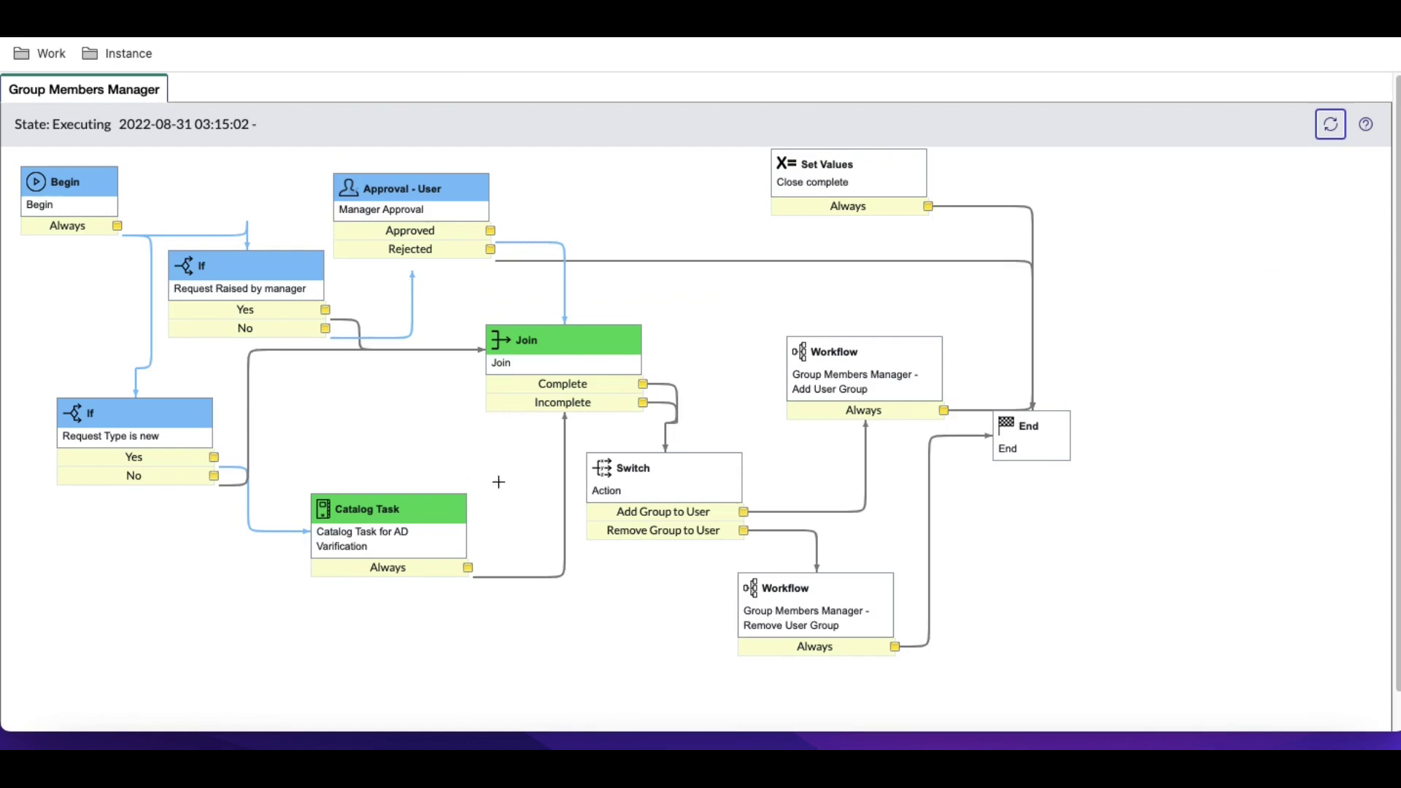
Refresh the workflow diagram and view the Group Members Manager - Add User Group subflow with its Approval Coordinator activities.
mouse_move(418, 535)
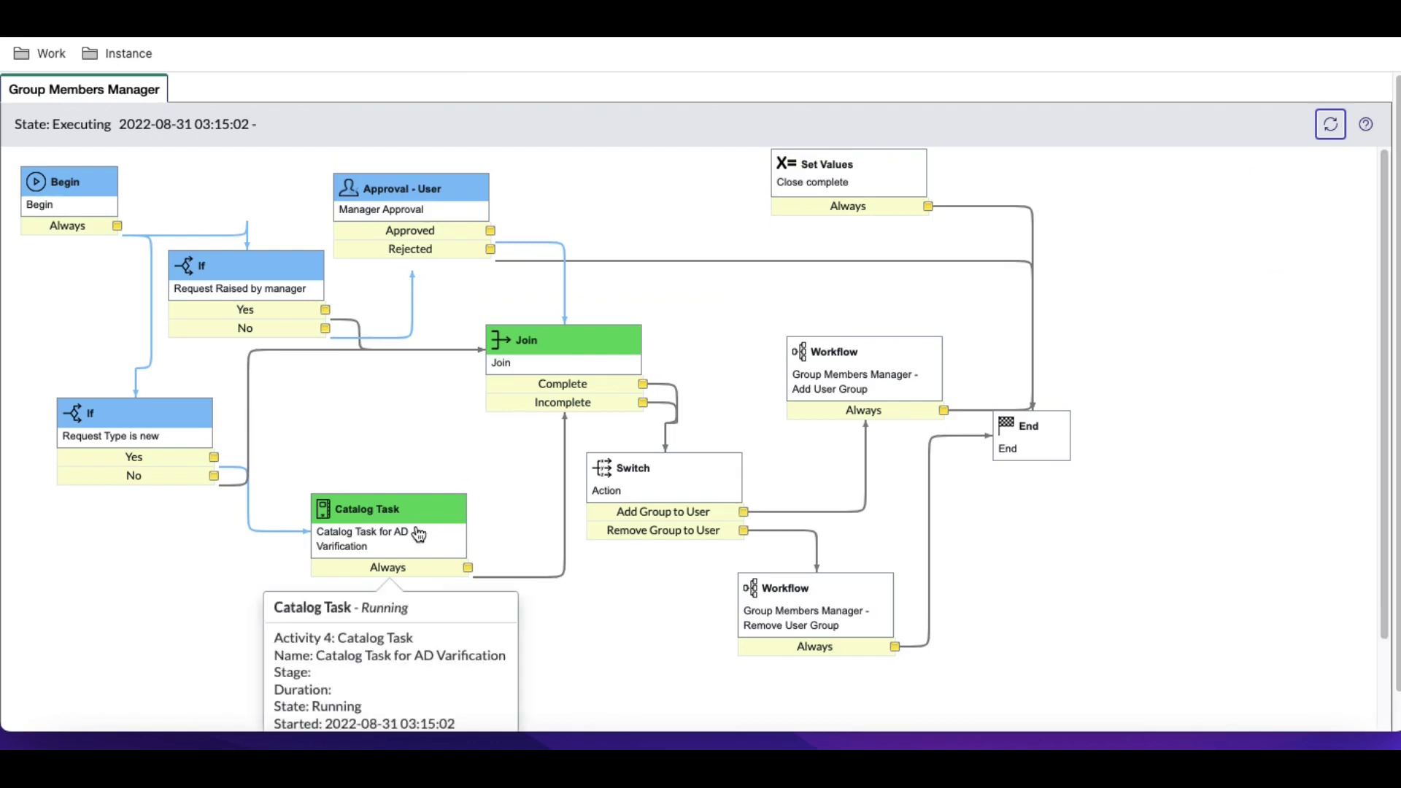
left_click(1331, 124)
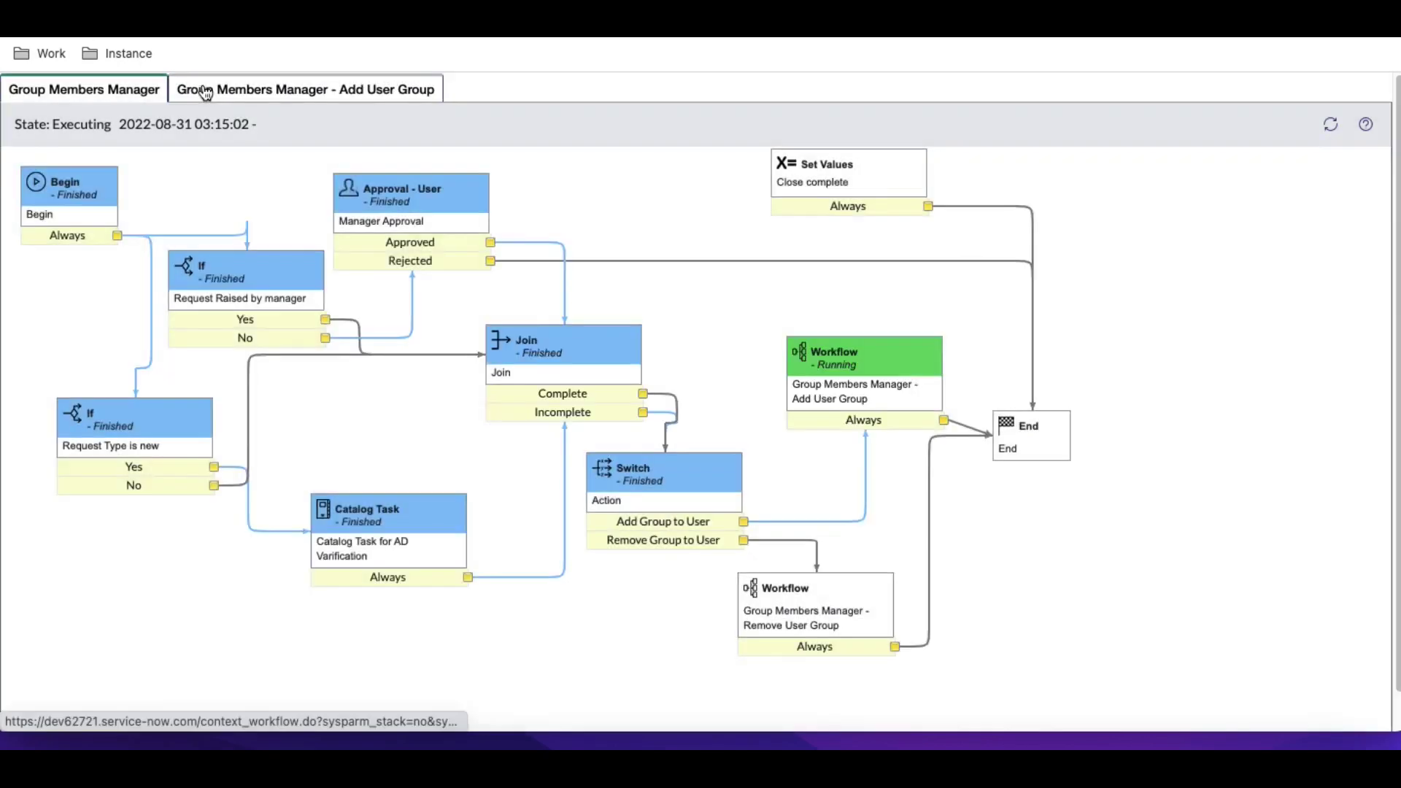
left_click(205, 89)
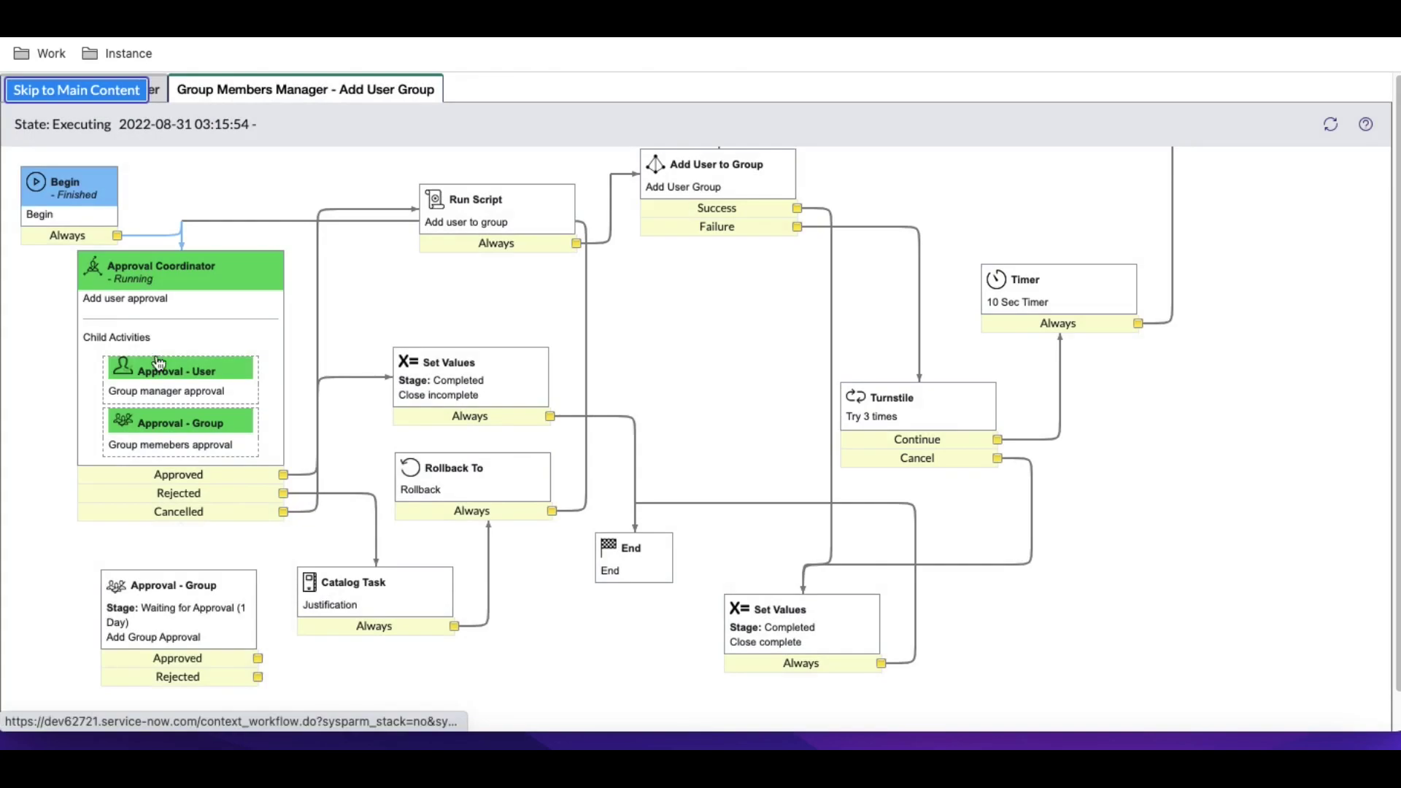
mouse_move(218, 370)
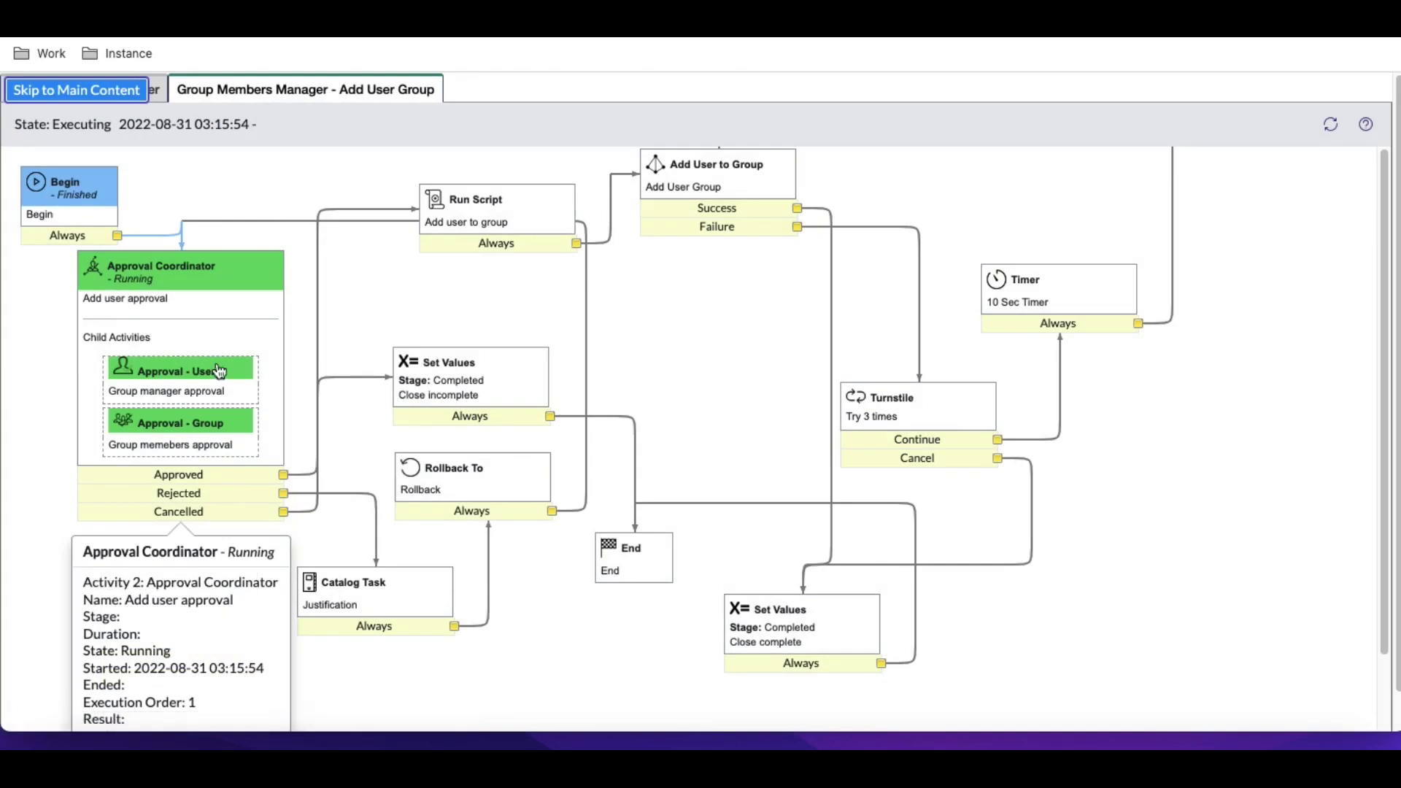
left_click(228, 432)
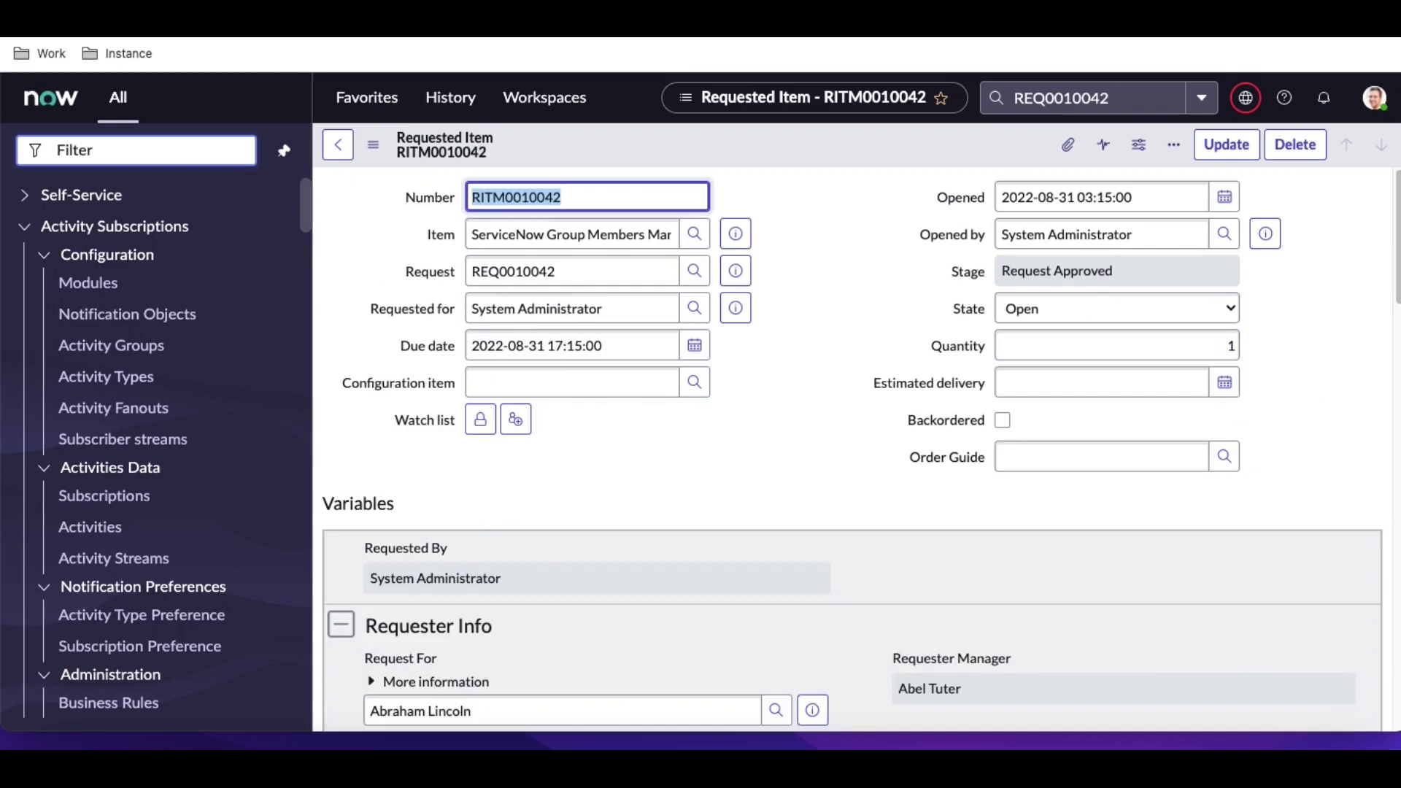
Reject the first requested approval in the requested item's approver list and refresh the Add User Group workflow diagram.
scroll(566, 470, "down", 15)
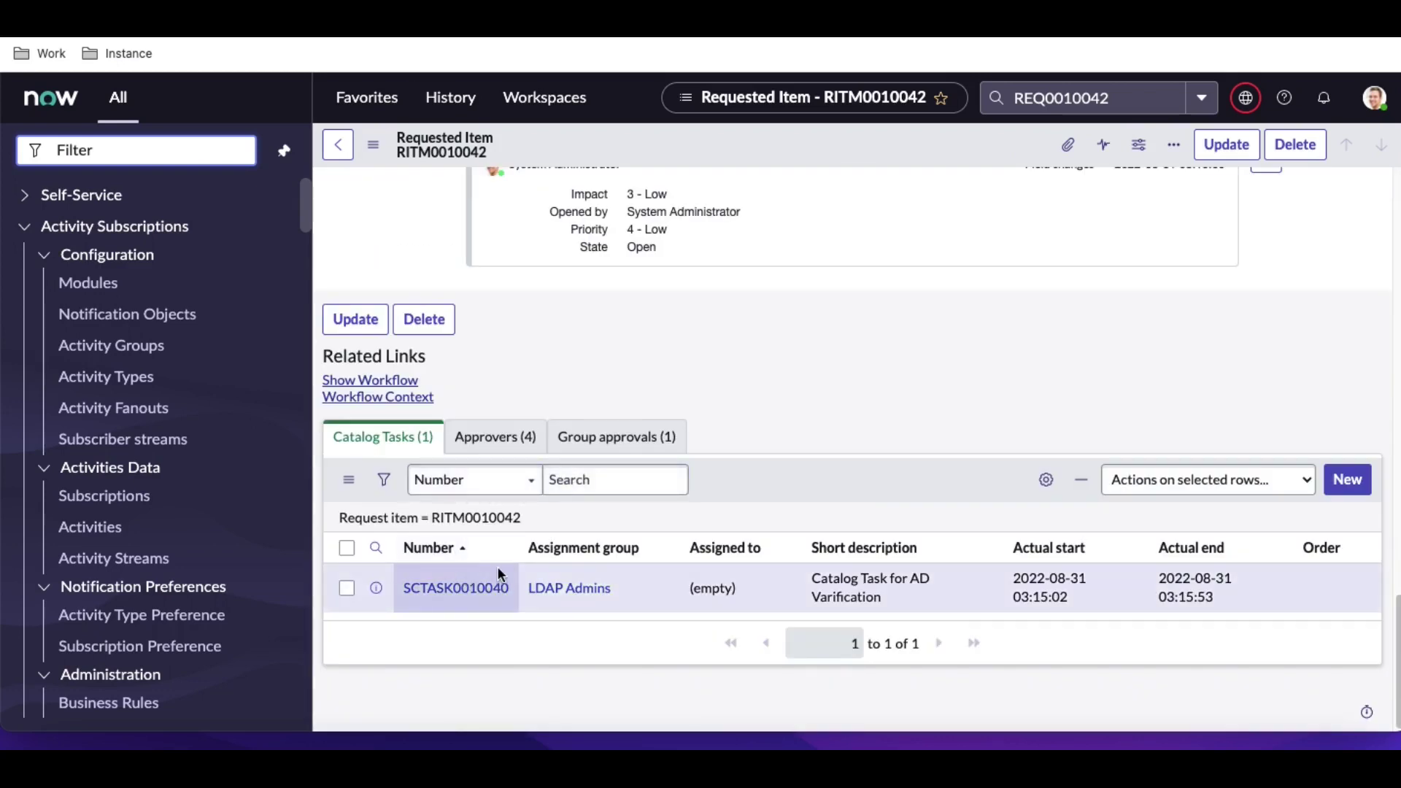
left_click(519, 449)
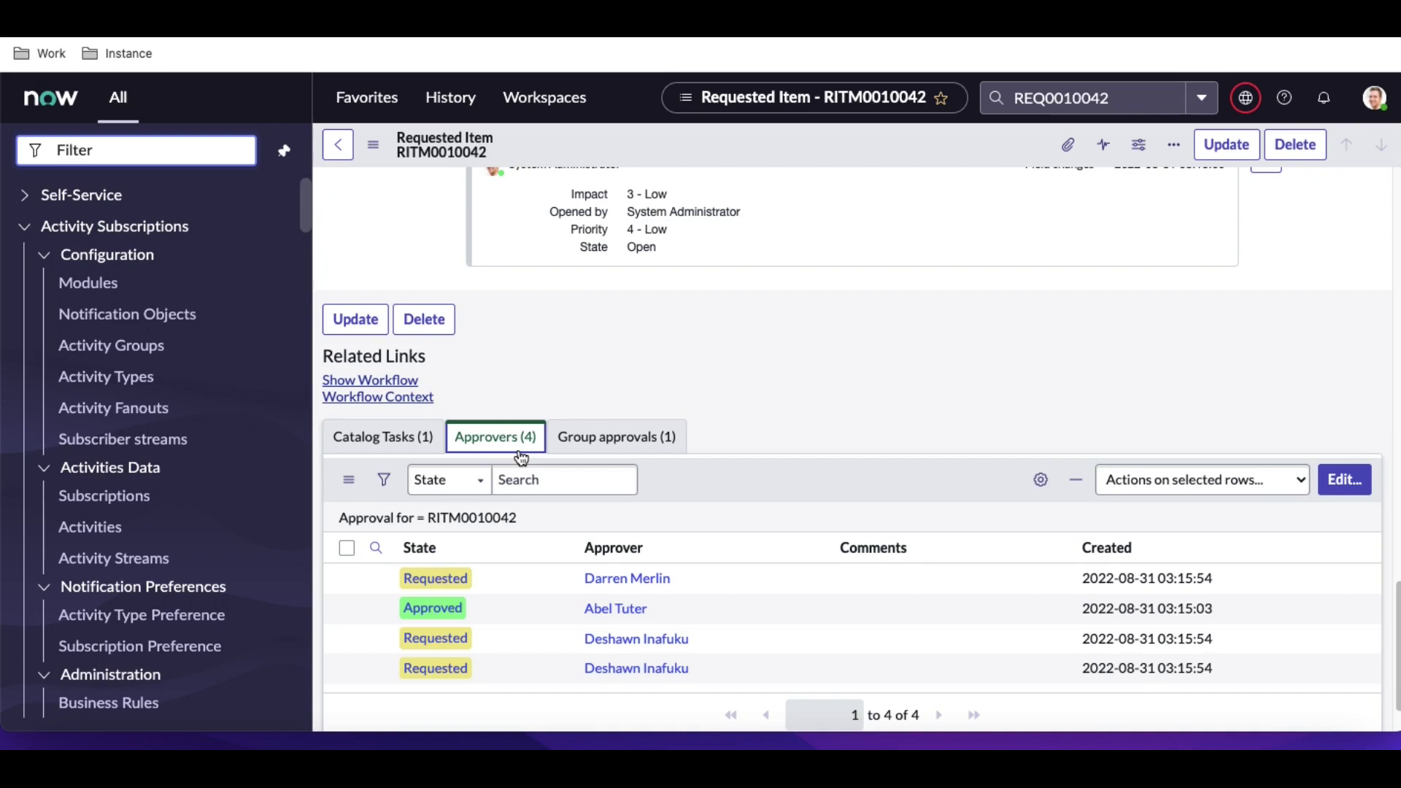
right_click(479, 576)
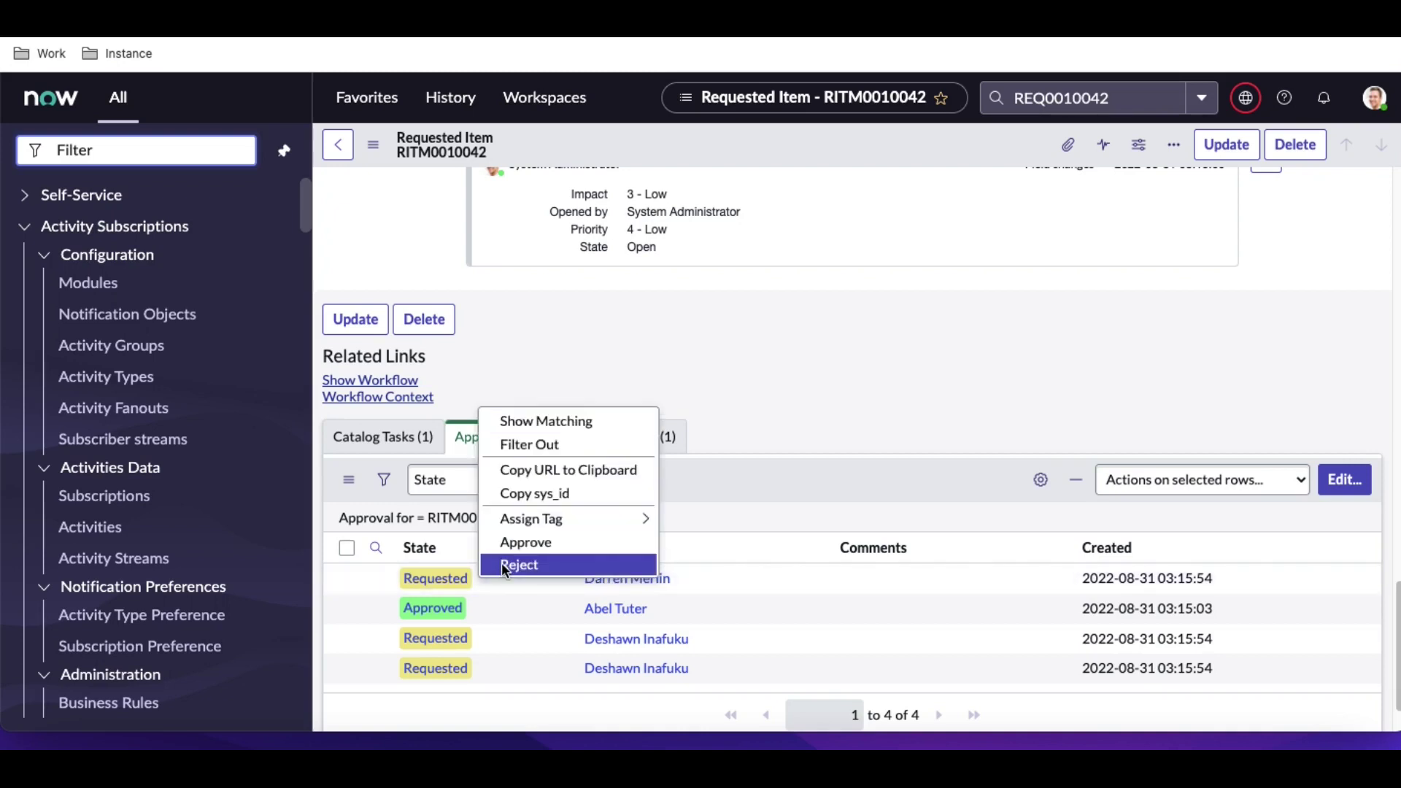
left_click(501, 563)
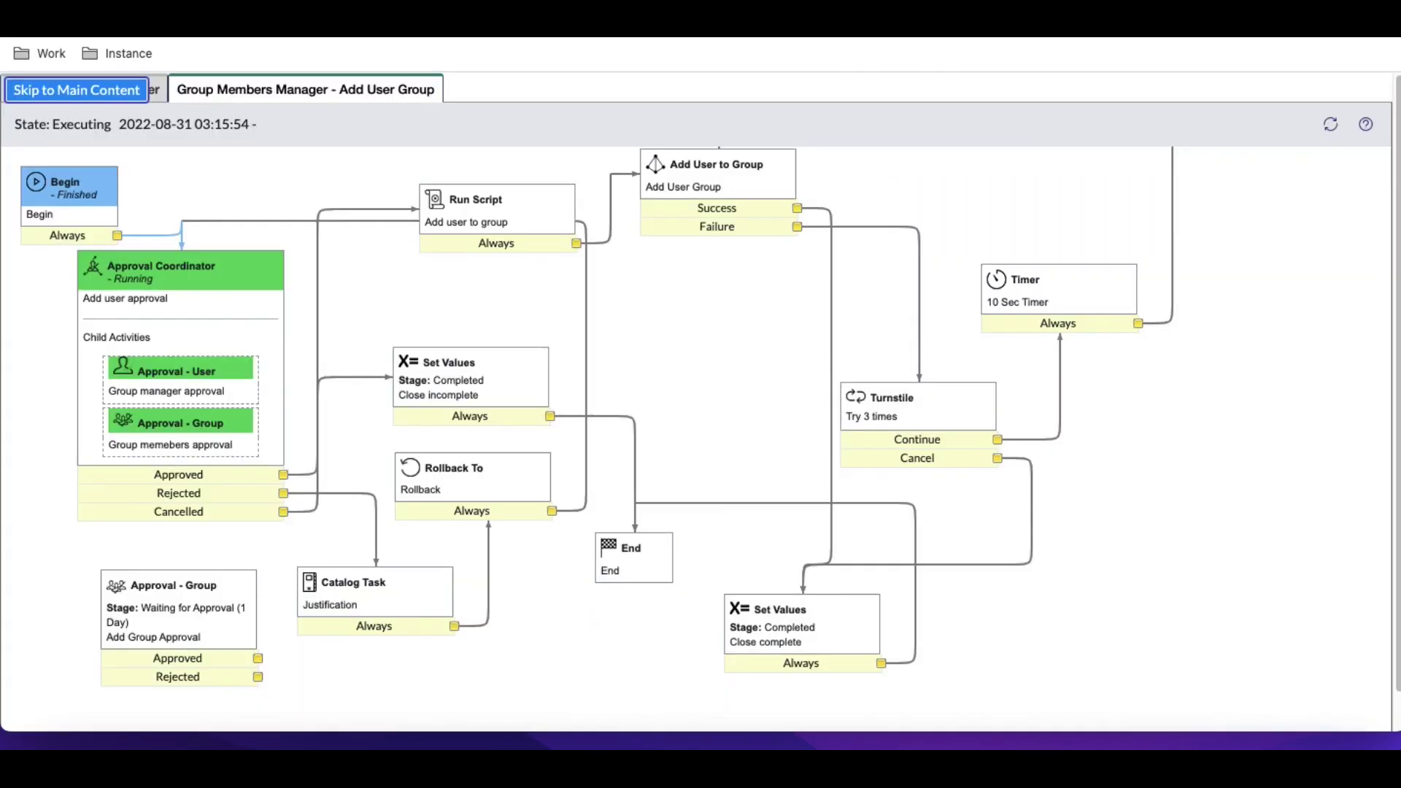
left_click(1334, 127)
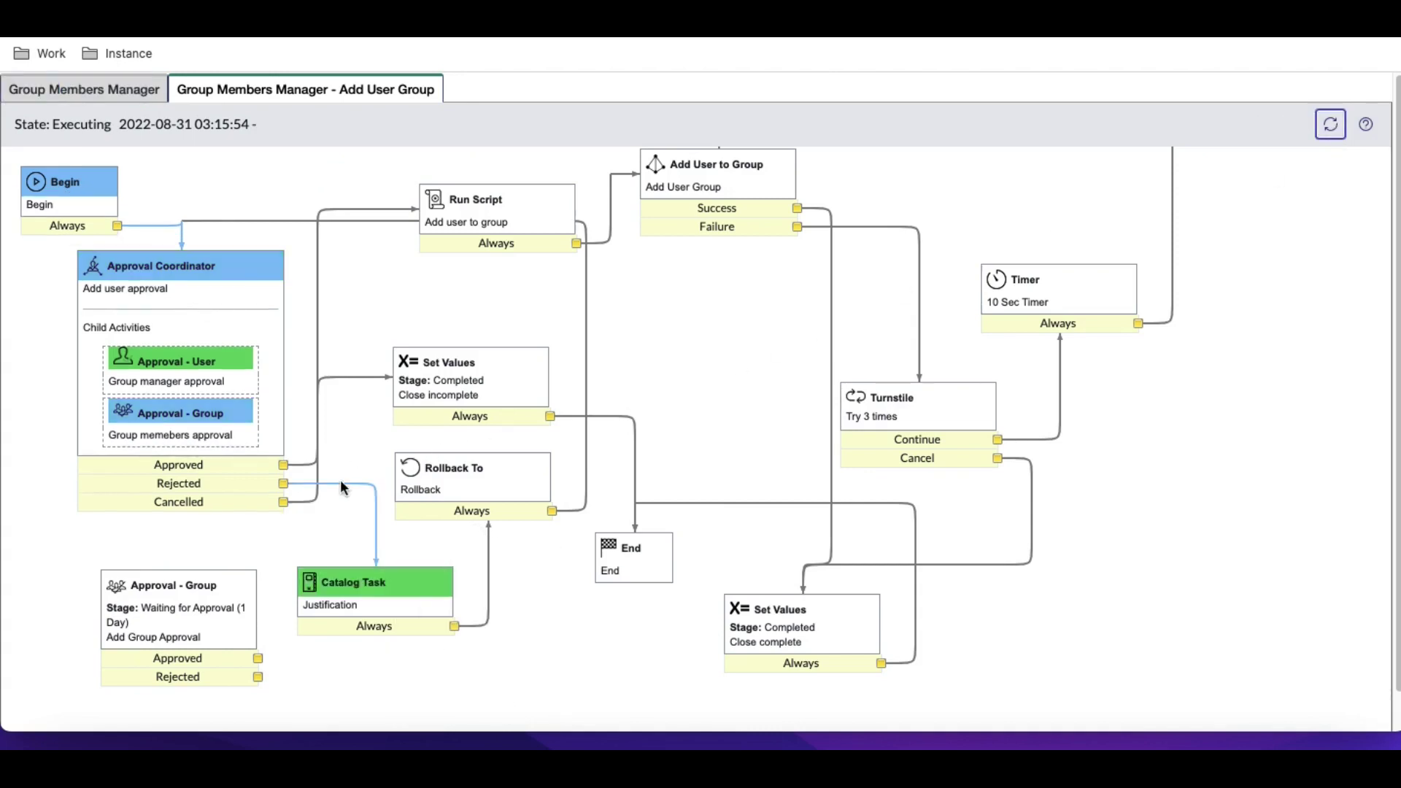
mouse_move(388, 614)
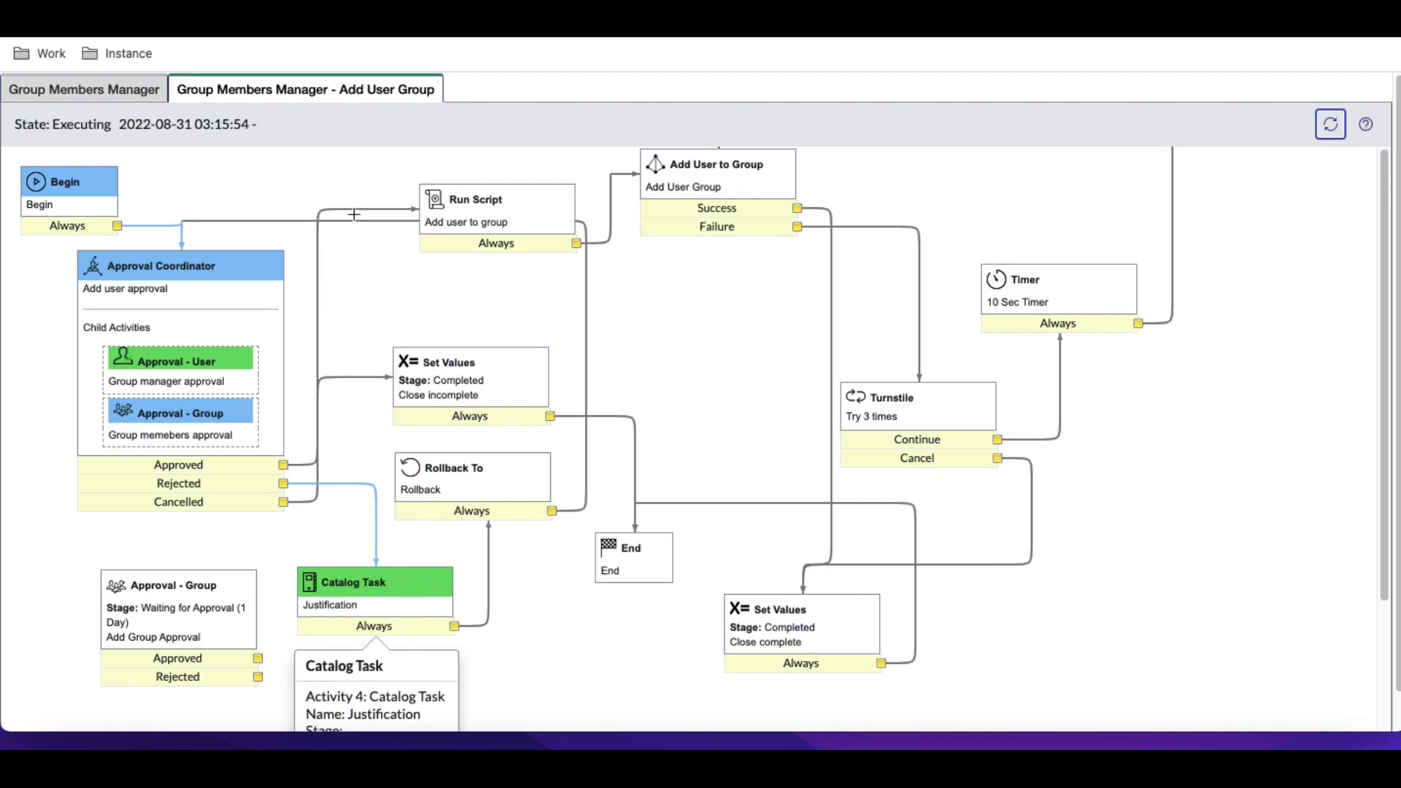
Set the description of the "Justification with more details" catalog task to "I have changes necessary things" and close the task.
left_click(244, 22)
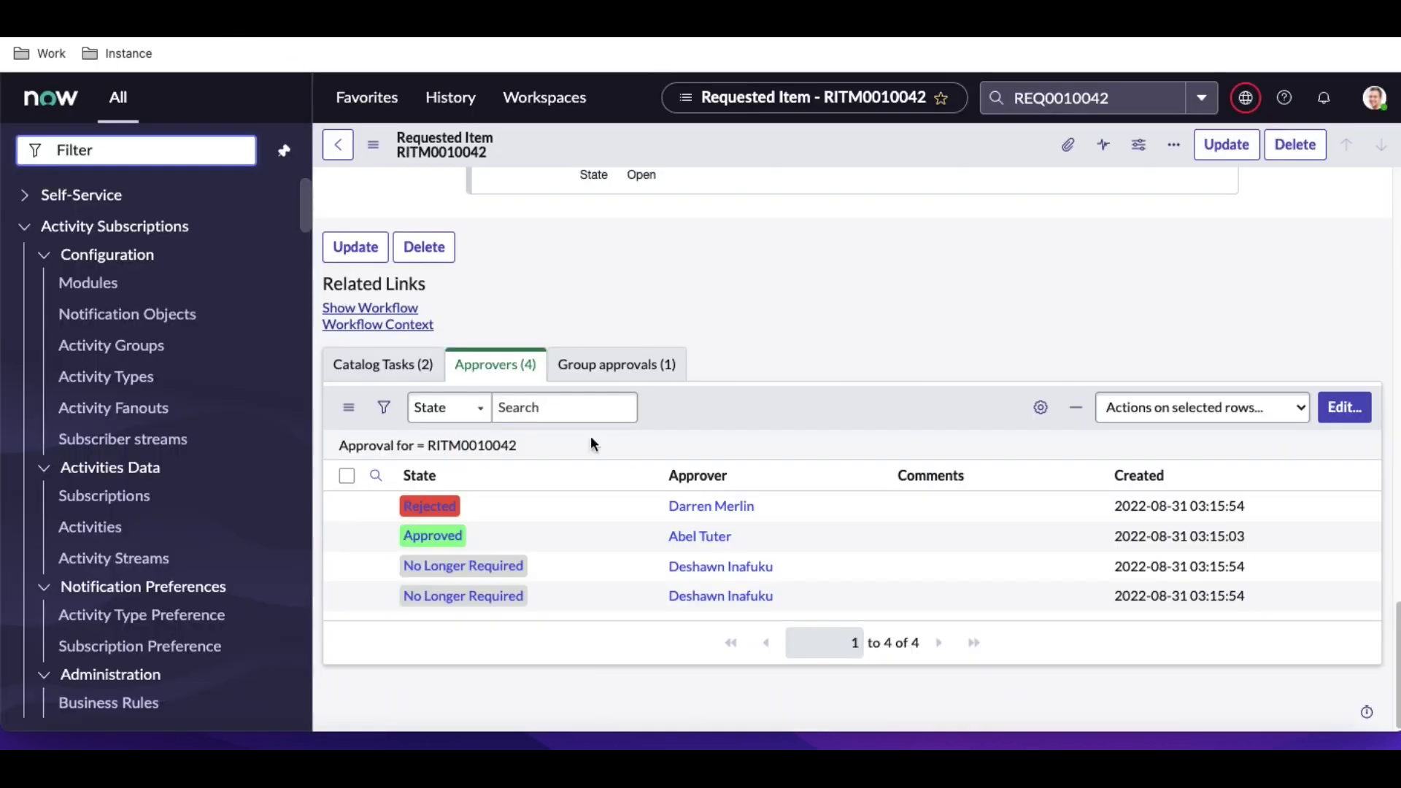
left_click(406, 371)
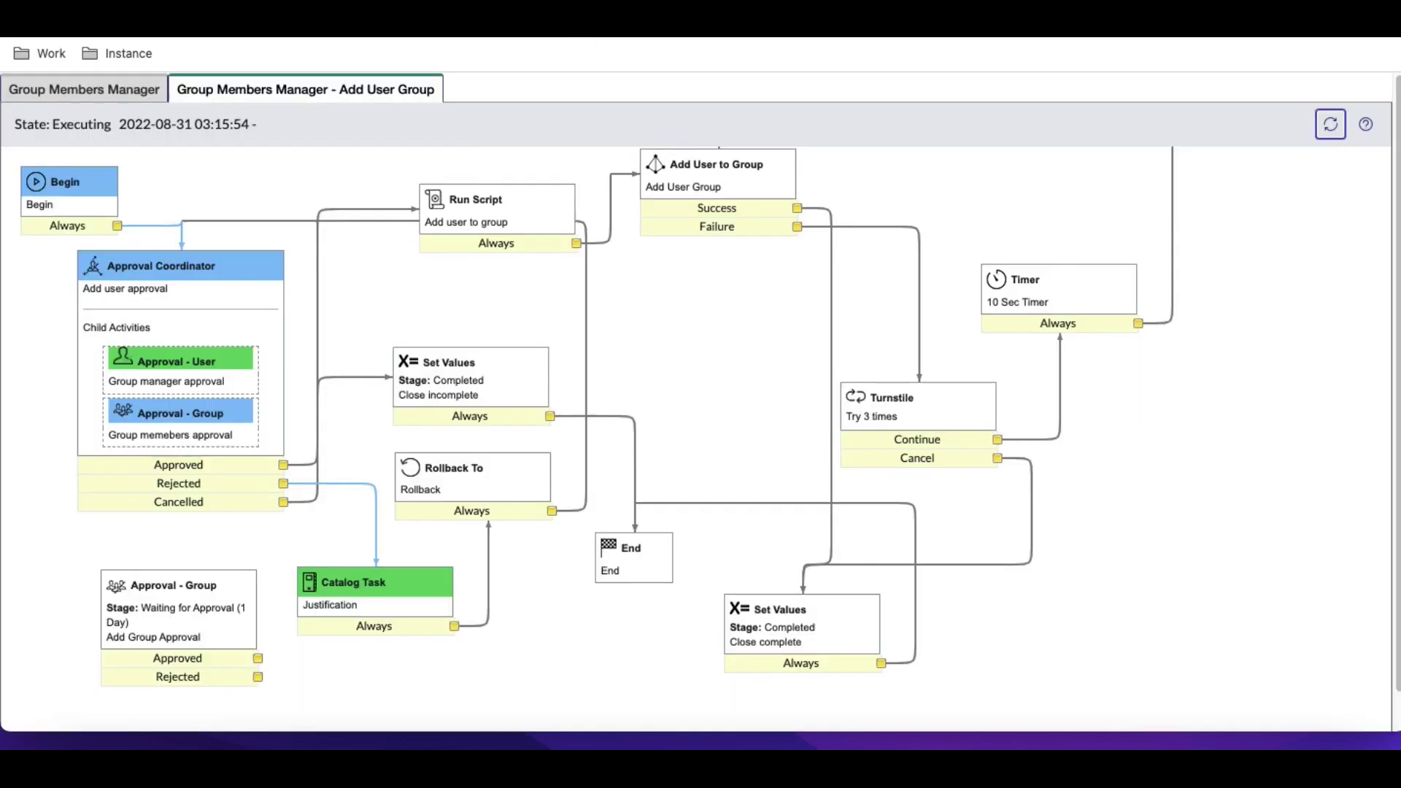
mouse_move(414, 600)
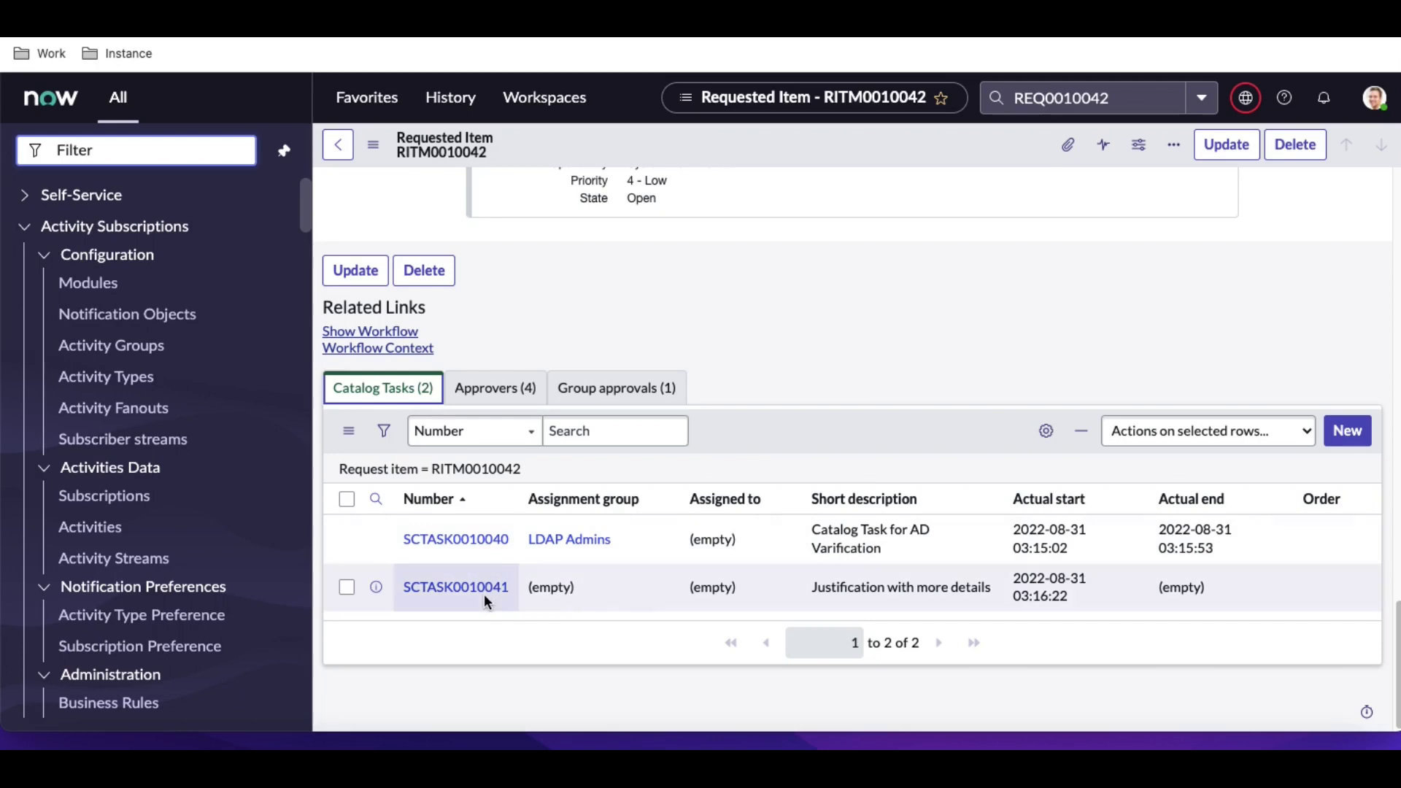
left_click(469, 589)
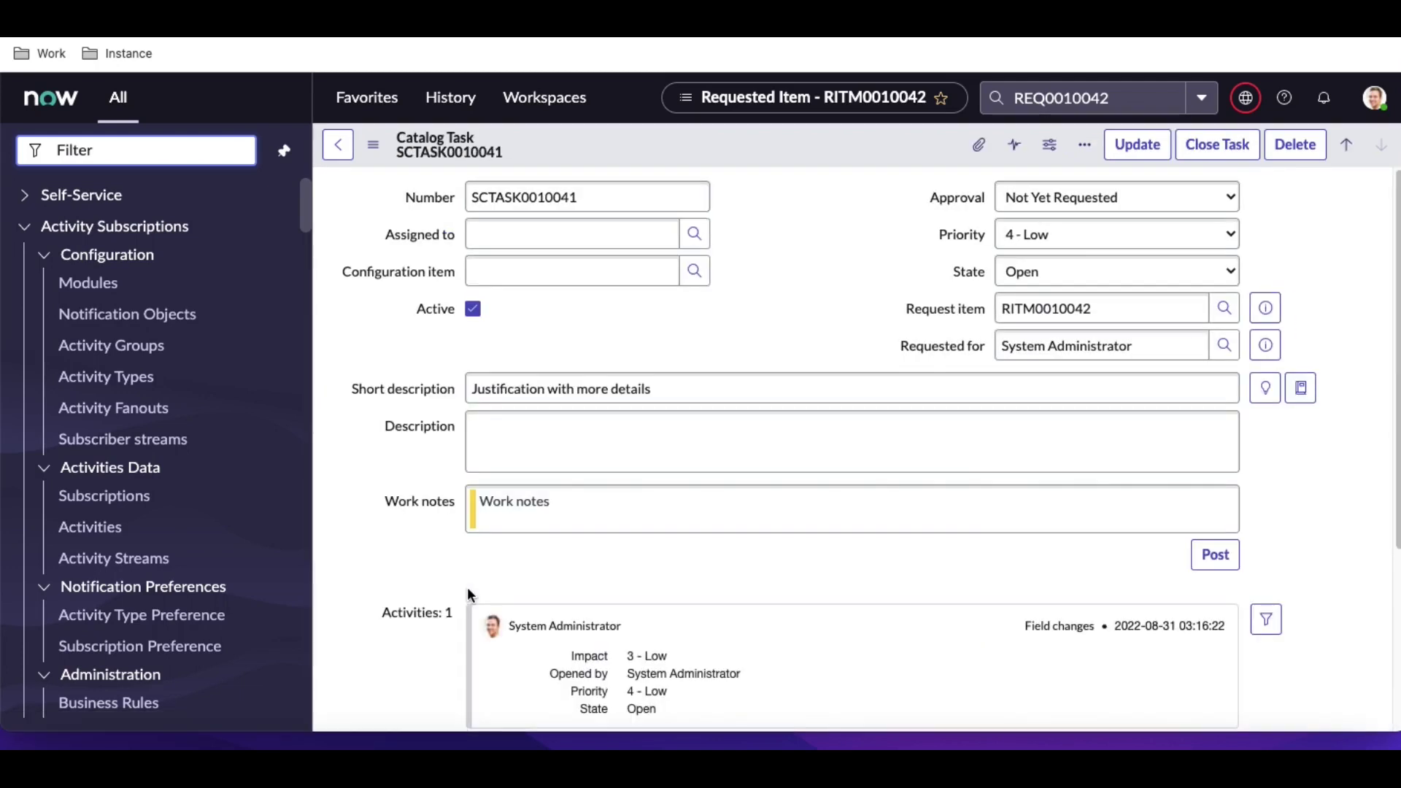
left_click(560, 431)
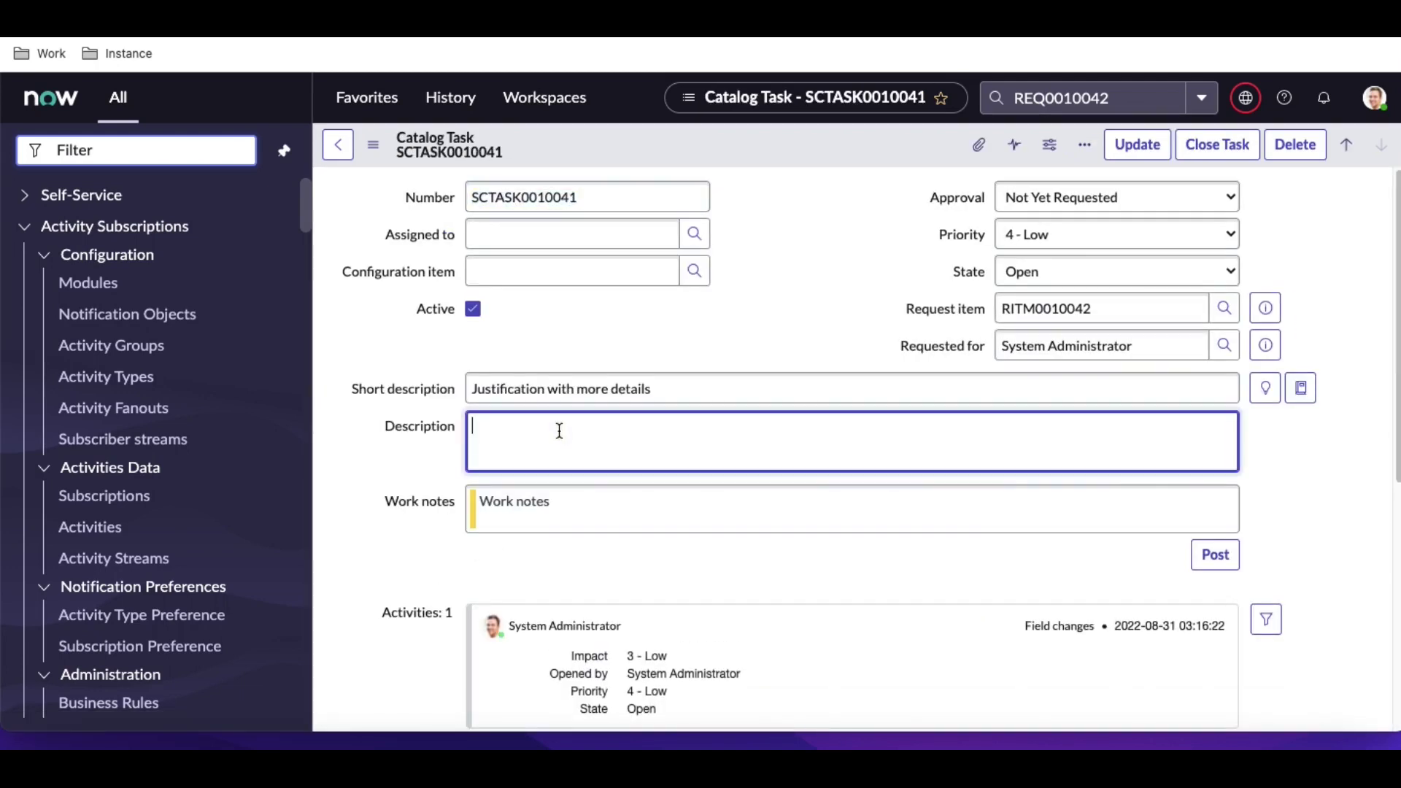
type("I have changes necessary ")
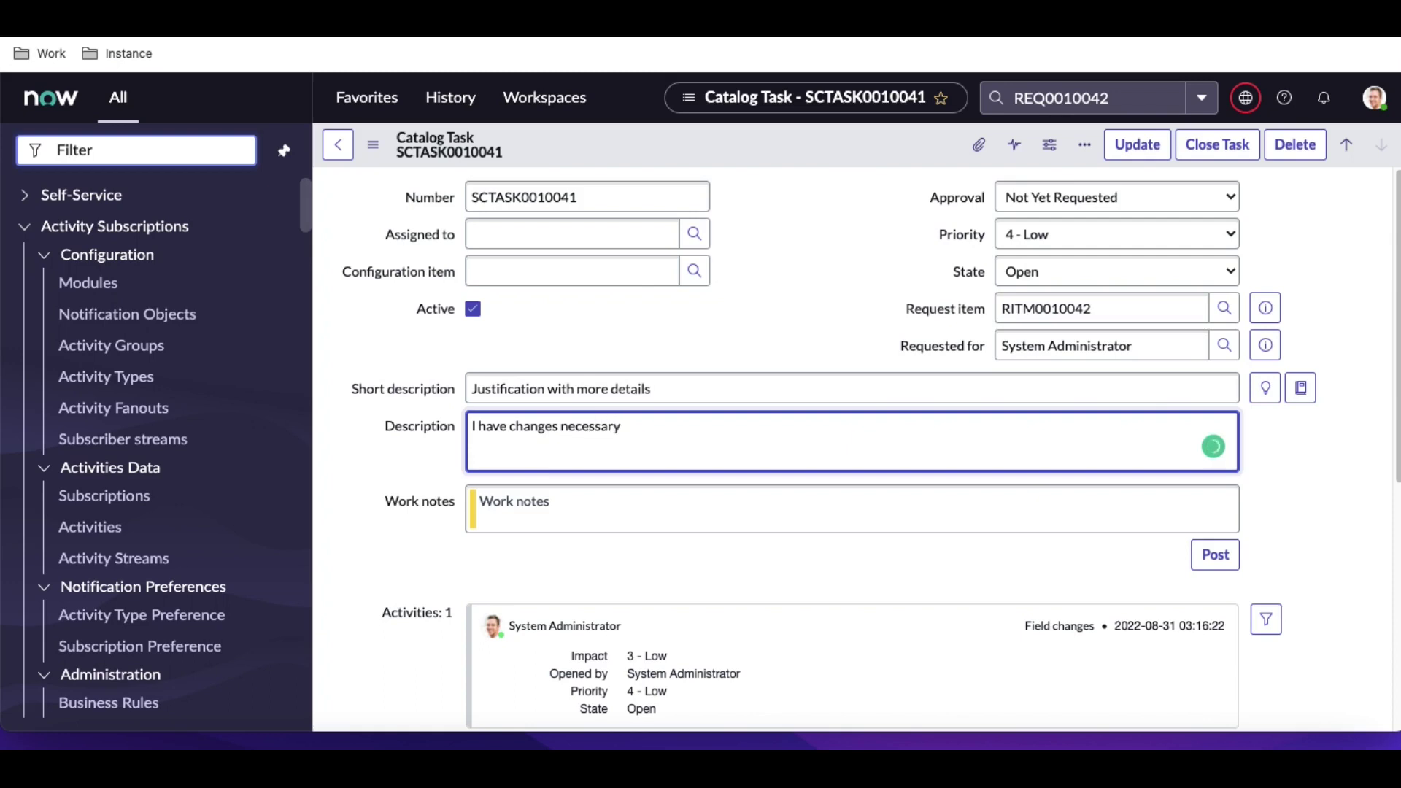
type("things")
left_click(1205, 148)
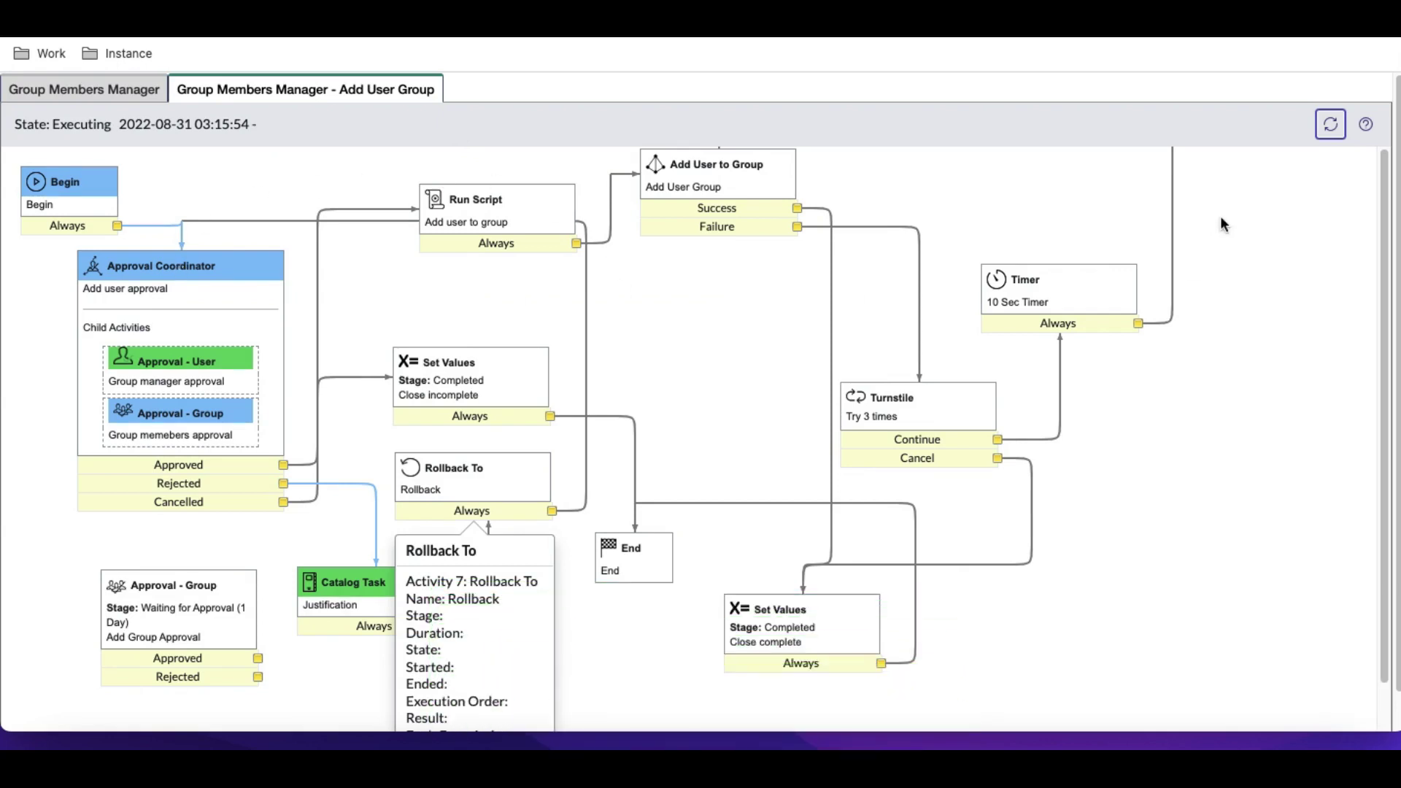
Refresh the Add User Group workflow diagram and check the approval states in the requested item's approver list.
left_click(1332, 126)
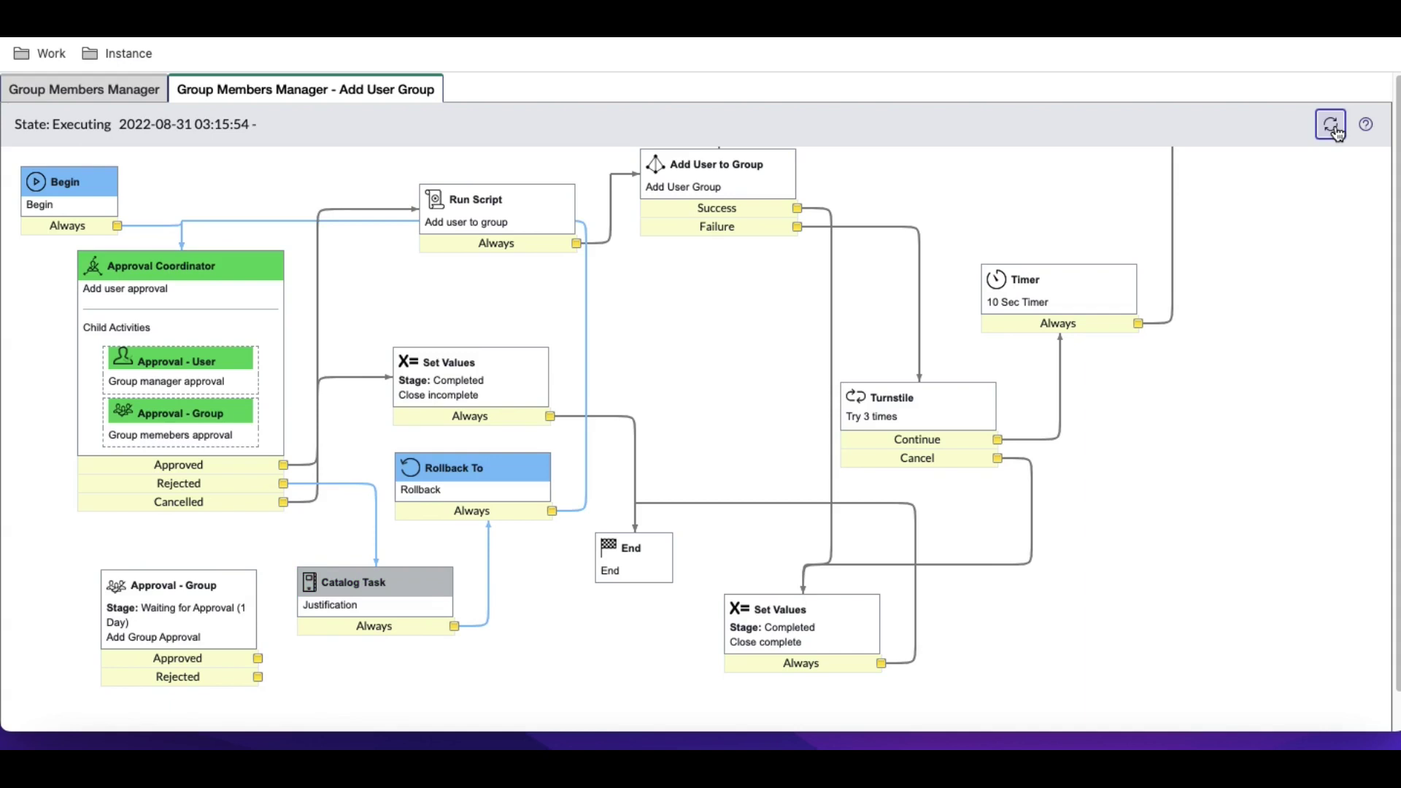
mouse_move(250, 373)
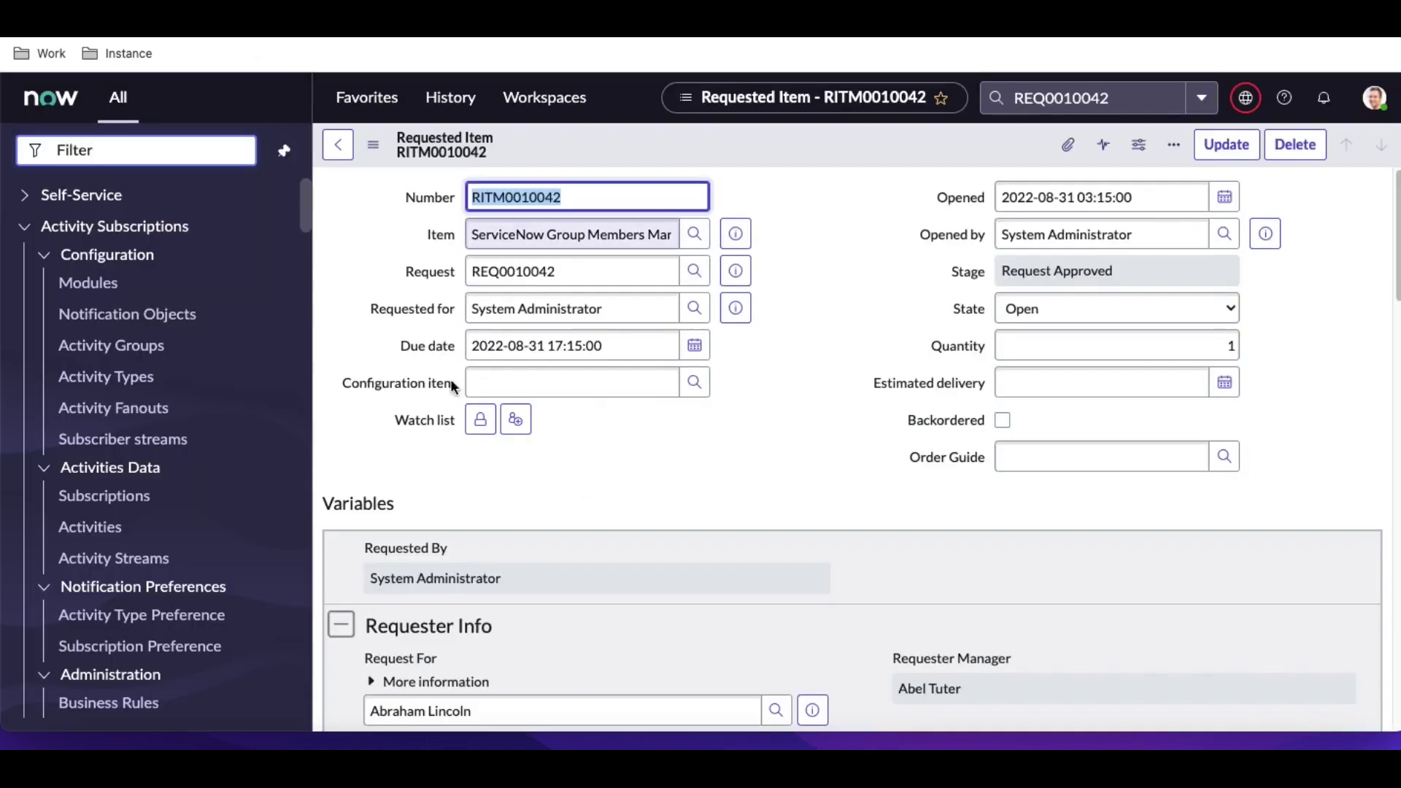
scroll(452, 386, "down", 15)
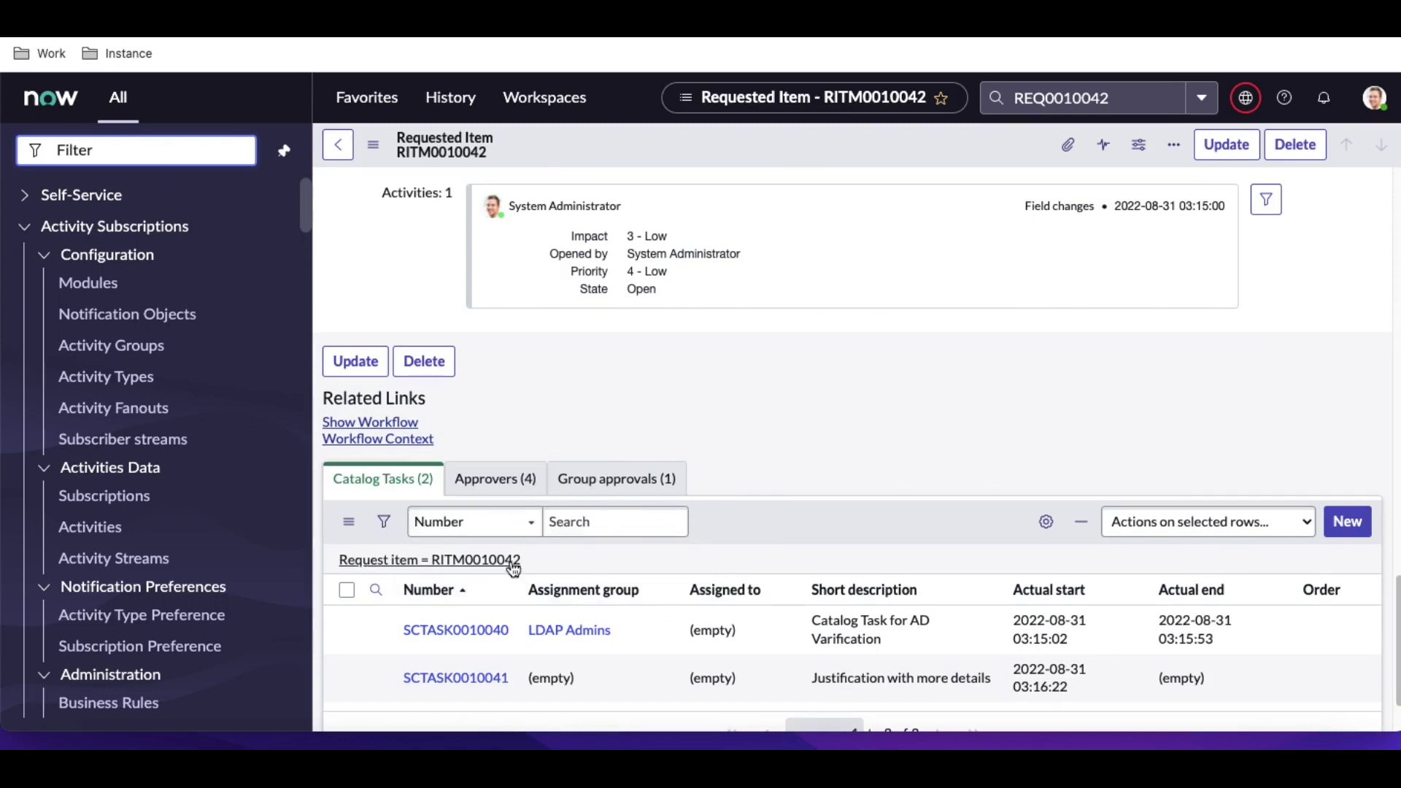
scroll(718, 675, "down", 1)
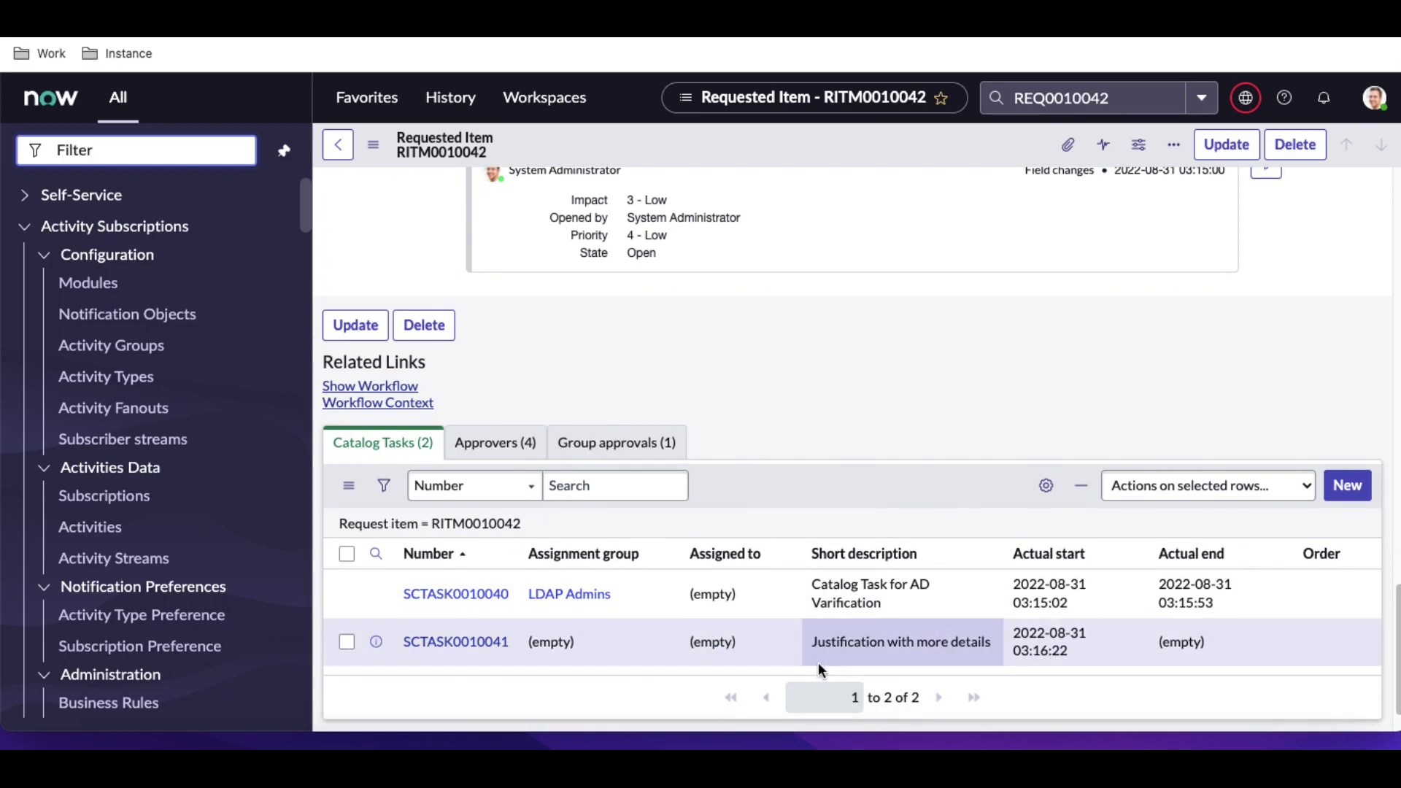
left_click(496, 443)
scroll(751, 466, "down", 1)
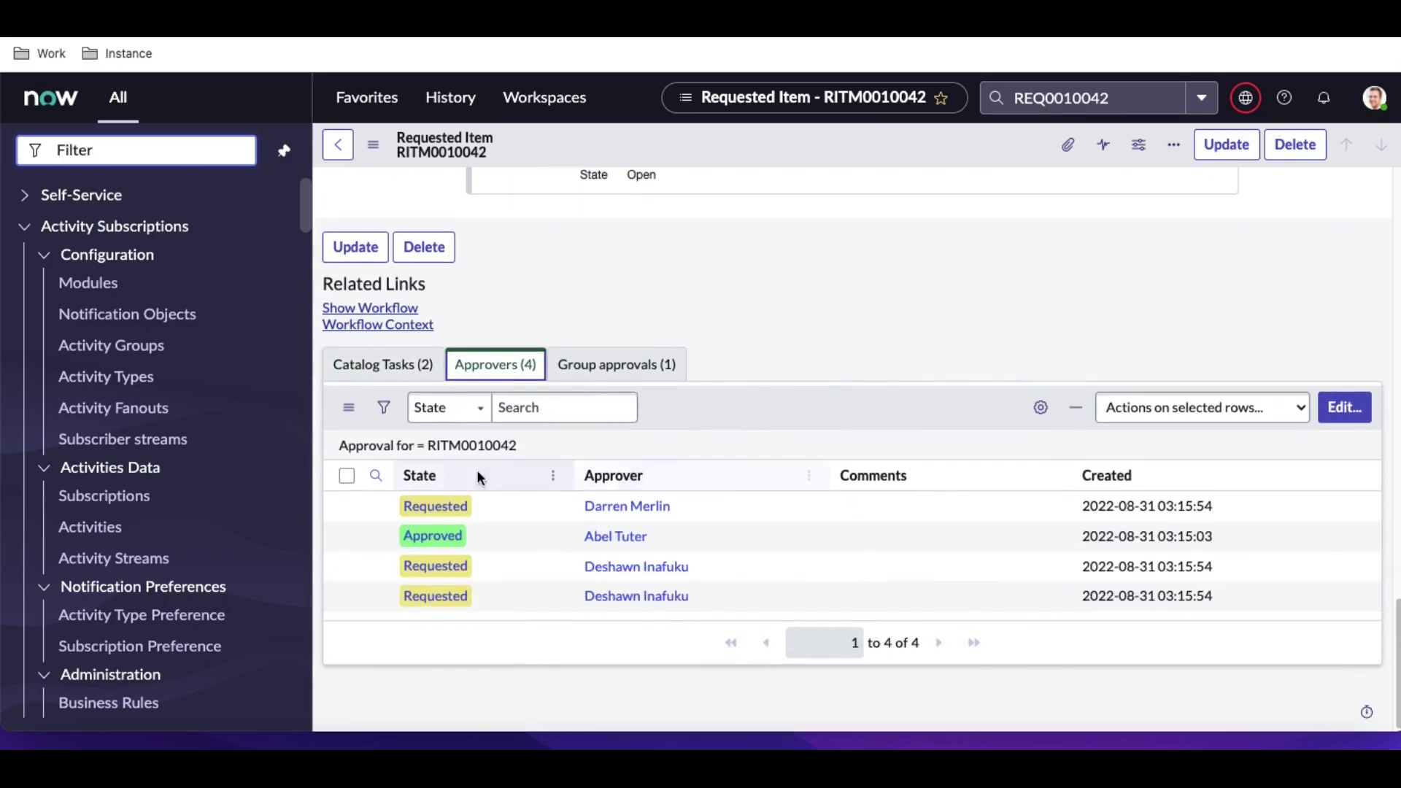